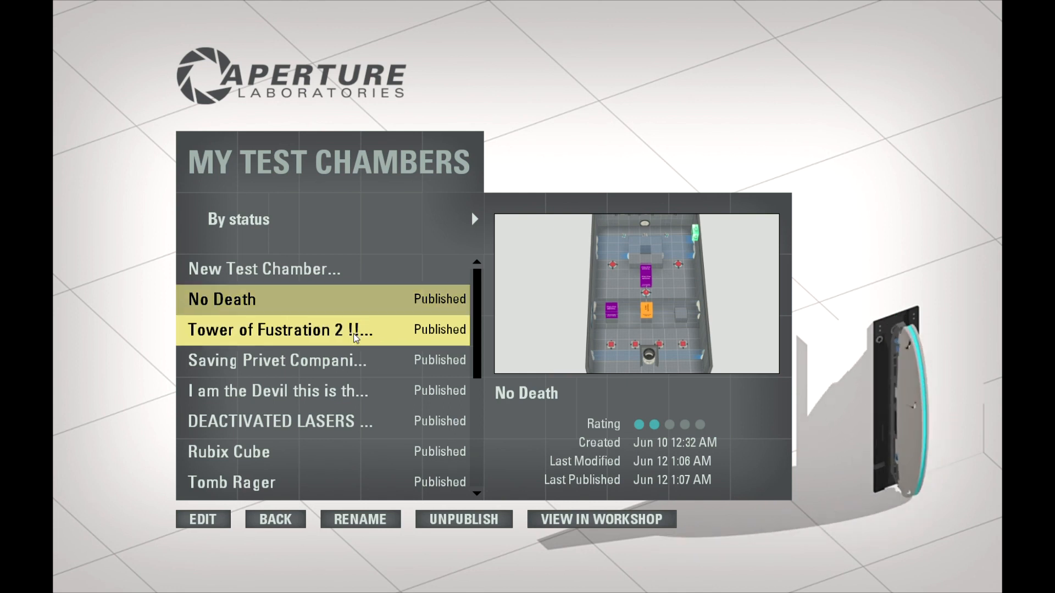
# Create a new test chamber from the list of own chambers.
pyautogui.click(360, 276)
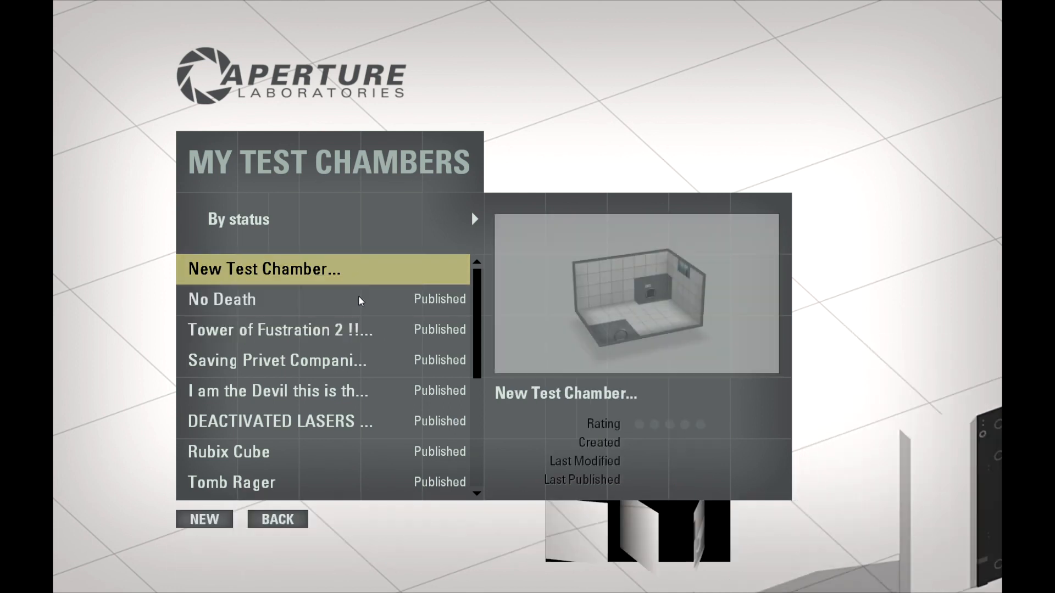
pyautogui.click(360, 309)
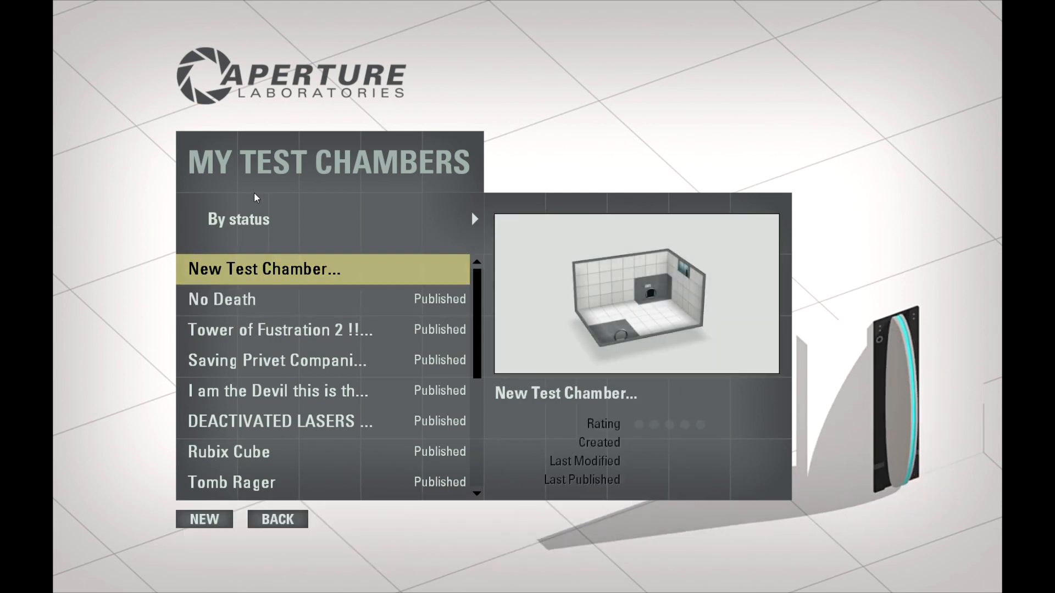
pyautogui.click(213, 521)
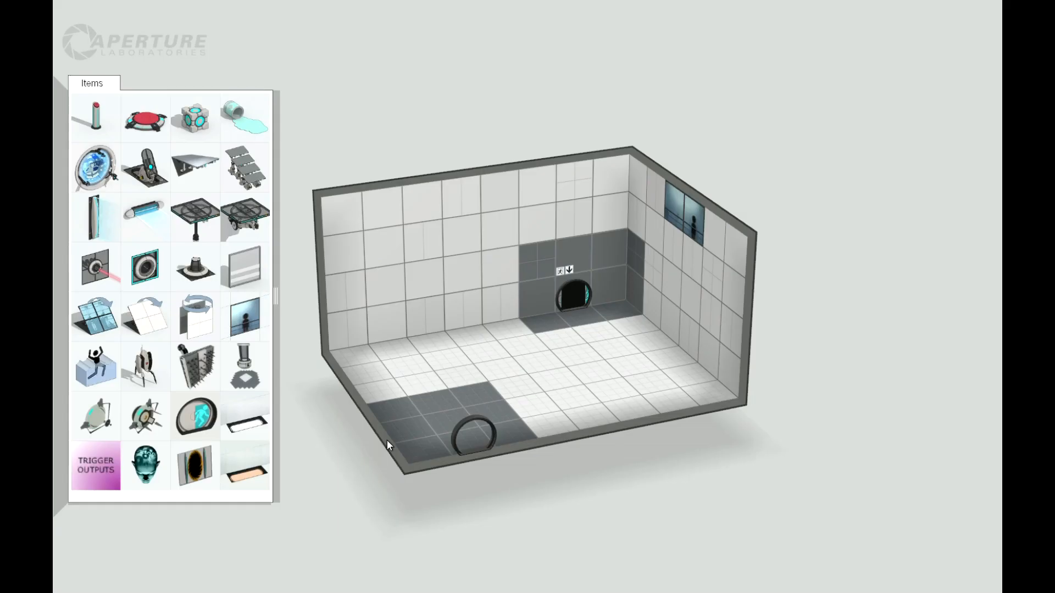
# Make the entire long wall with the exit door non-portalable.
pyautogui.click(331, 212)
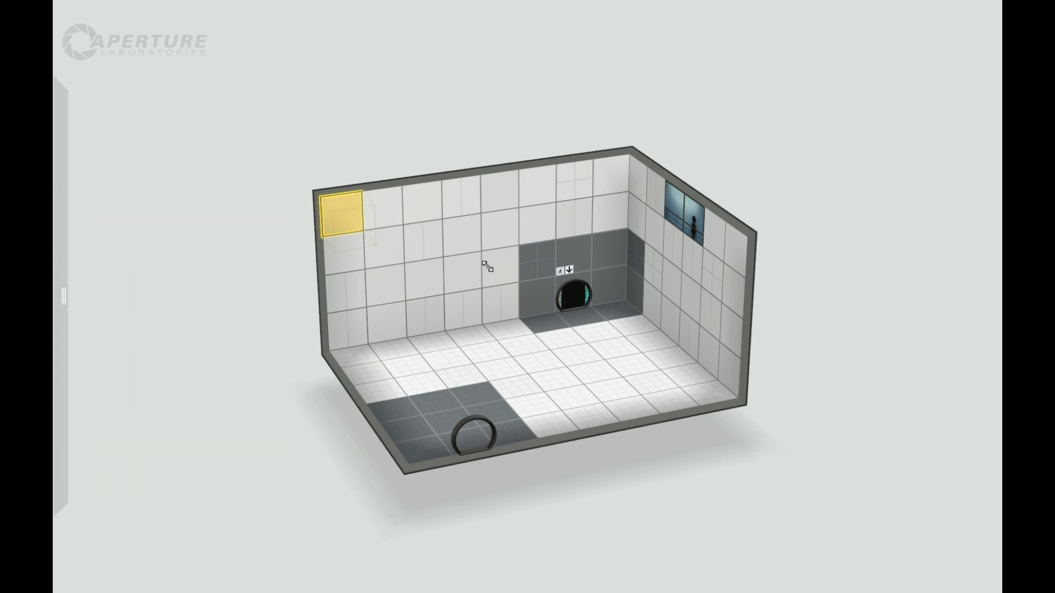
pyautogui.keyDown('shift'); pyautogui.click(608, 287); pyautogui.keyUp('shift')
pyautogui.rightClick(569, 271)
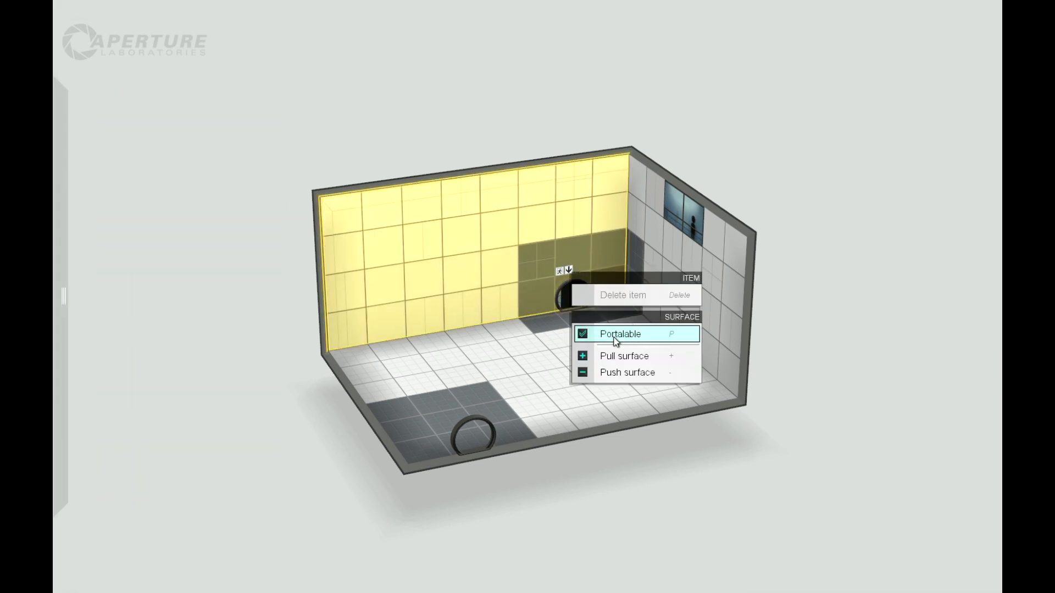
pyautogui.click(613, 337)
# Push the observation-window wall outward by one tile and make the whole wall non-portalable.
pyautogui.moveTo(373, 406); pyautogui.dragTo(500, 301, button='middle')
pyautogui.click(504, 294)
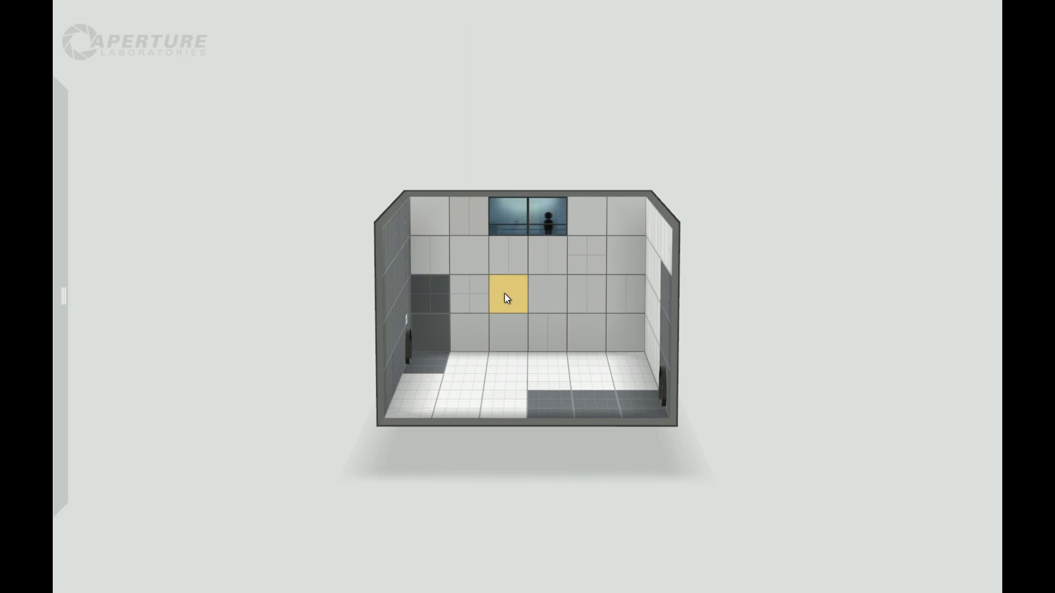
pyautogui.doubleClick(505, 293)
pyautogui.rightClick(504, 294)
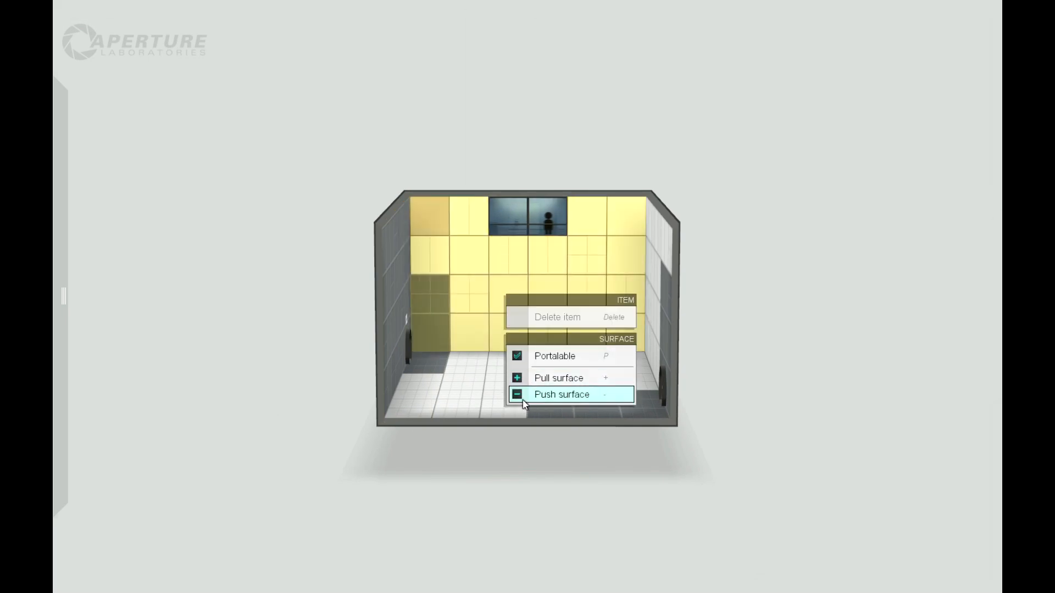
pyautogui.click(515, 396)
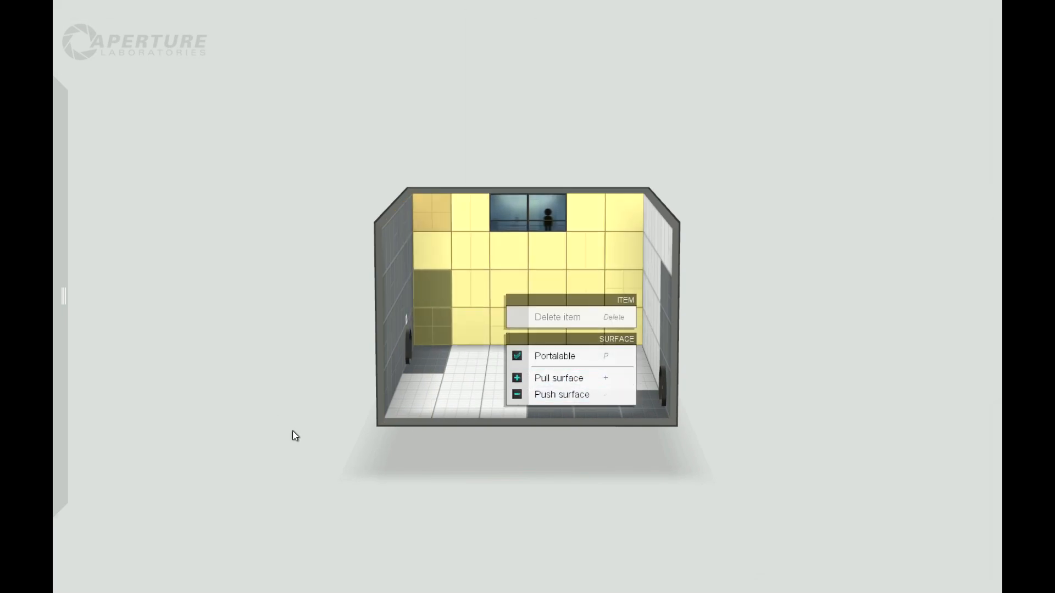
pyautogui.click(519, 361)
# Make the entire long wall with the entrance door non-portalable.
pyautogui.moveTo(358, 400); pyautogui.dragTo(486, 313)
pyautogui.doubleClick(494, 313)
pyautogui.rightClick(494, 314)
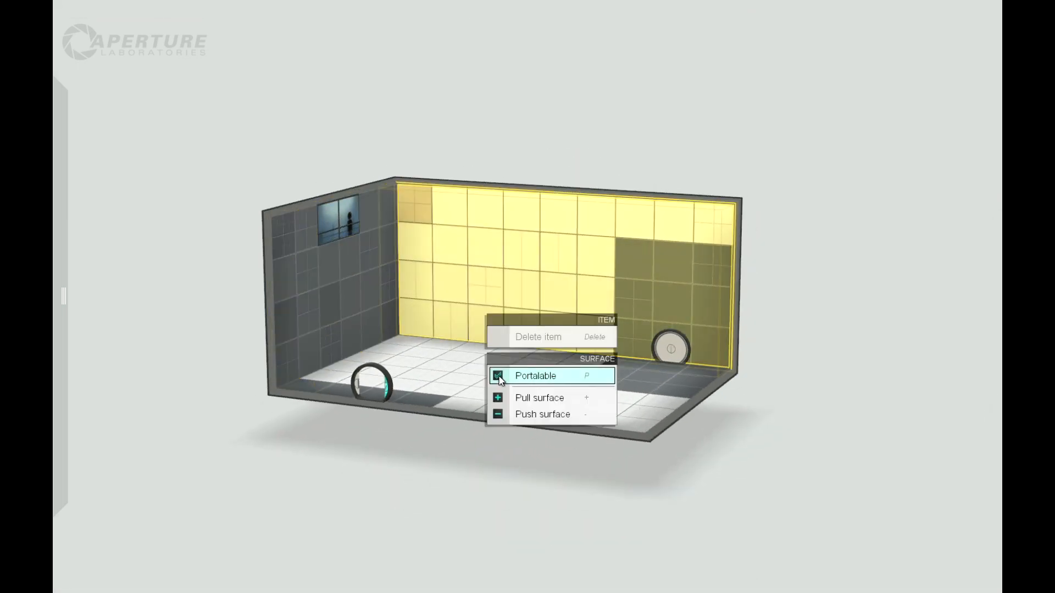
pyautogui.click(499, 377)
# Make the whole chamber floor non-portalable.
pyautogui.moveTo(499, 379); pyautogui.dragTo(463, 426, button='right')
pyautogui.click(463, 384)
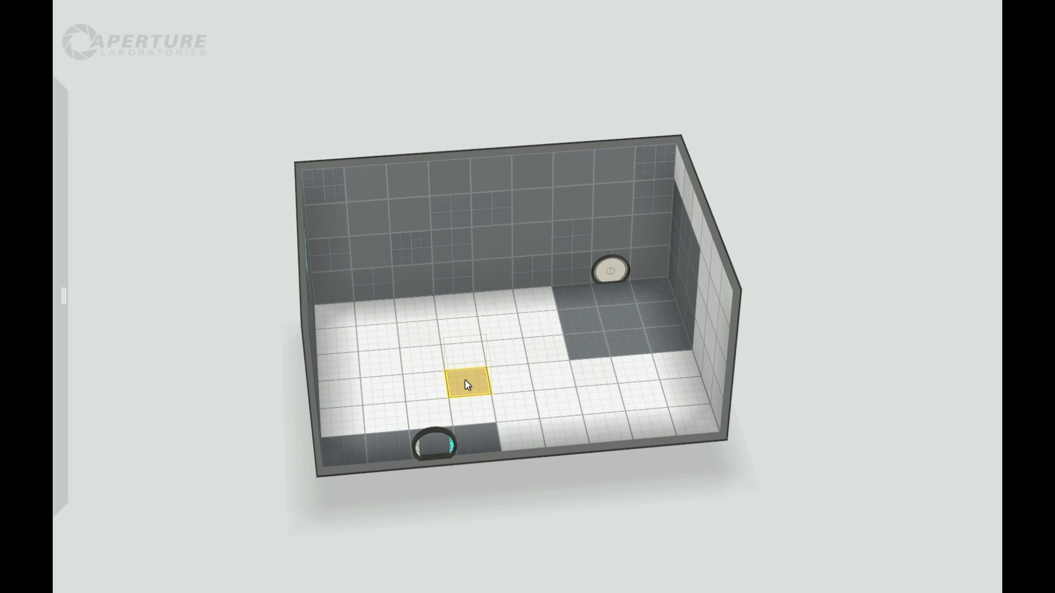
pyautogui.doubleClick(465, 380)
pyautogui.rightClick(465, 380)
pyautogui.click(483, 440)
# Make the last white wall, opposite the observation window, non-portalable.
pyautogui.moveTo(483, 440); pyautogui.dragTo(503, 278, button='right')
pyautogui.doubleClick(490, 271)
pyautogui.rightClick(500, 297)
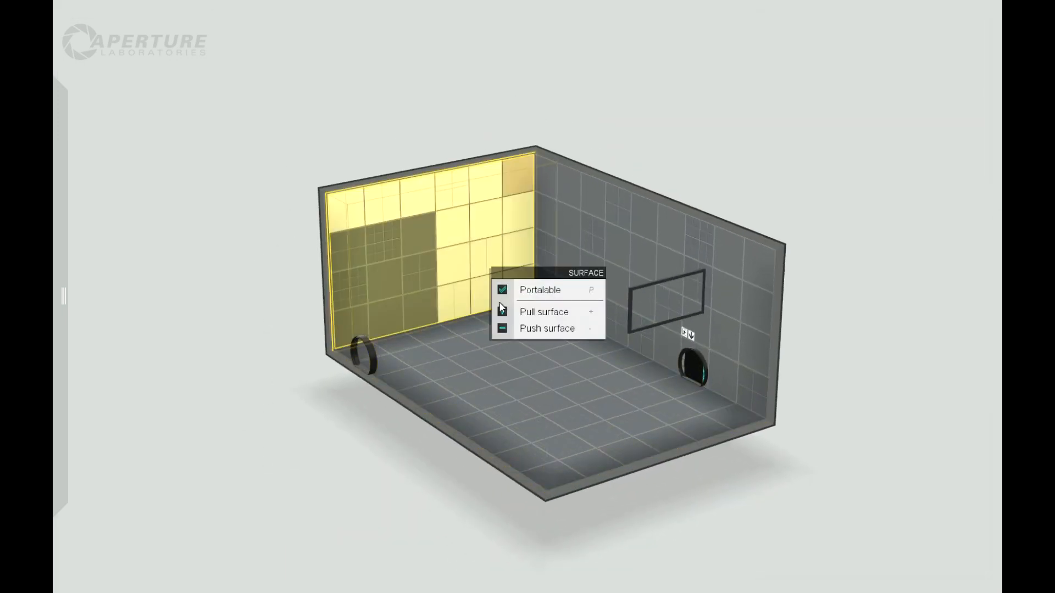
pyautogui.click(504, 291)
# Raise a 3×3-tile block one tile high from the middle of the floor.
pyautogui.moveTo(803, 479); pyautogui.dragTo(737, 450, button='right')
pyautogui.click(503, 312)
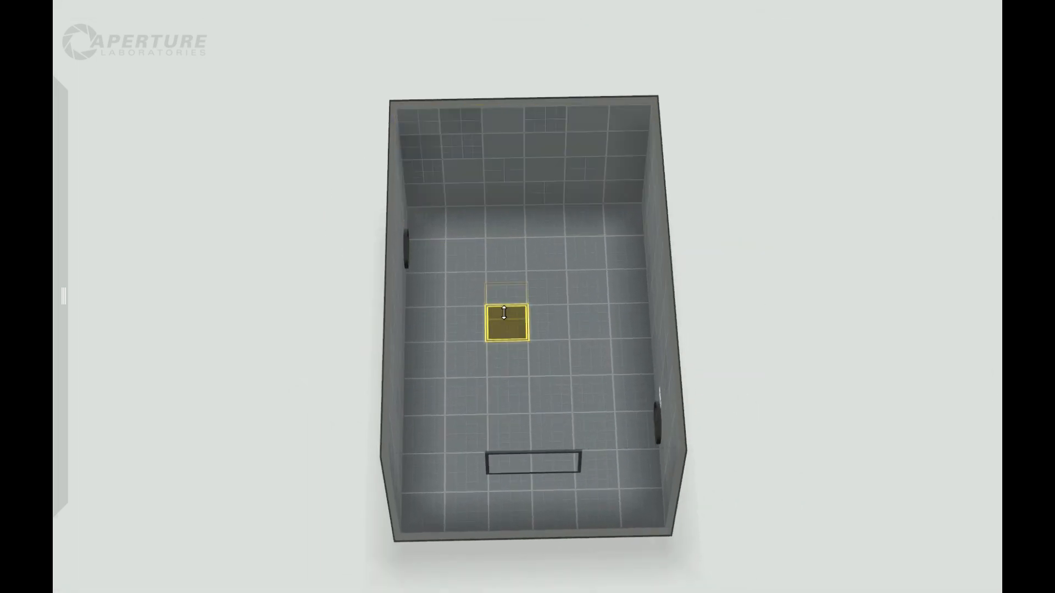
pyautogui.keyDown('shift'); pyautogui.click(588, 389); pyautogui.keyUp('shift')
pyautogui.moveTo(549, 407); pyautogui.dragTo(550, 394)
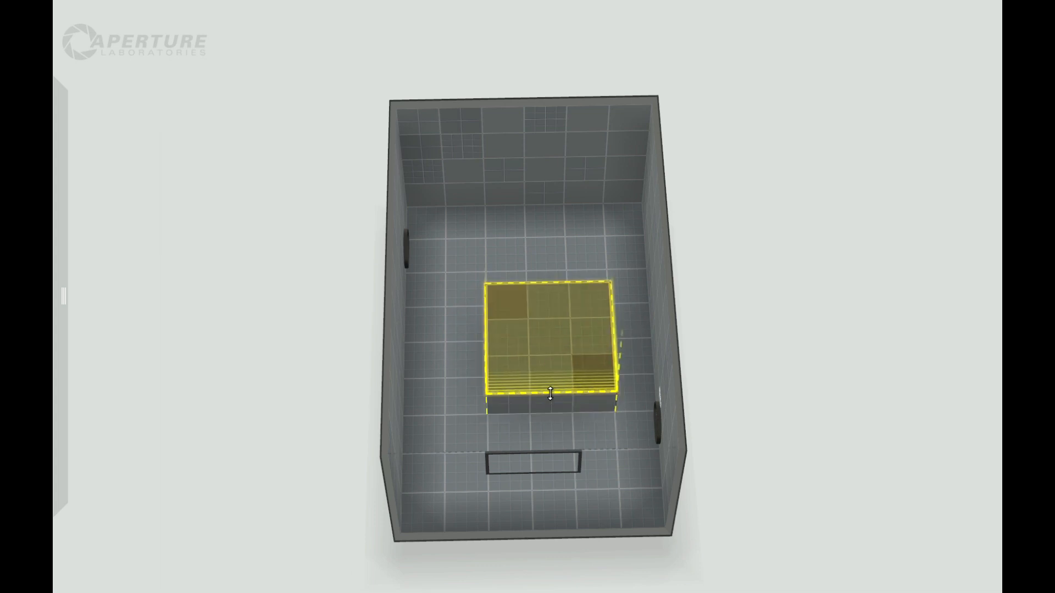
# Sink the centre tile of the raised block into a deep shaft reaching below the chamber floor.
pyautogui.click(553, 338)
pyautogui.moveTo(789, 443); pyautogui.dragTo(775, 391, button='middle')
pyautogui.scroll(-3, 707, 394)
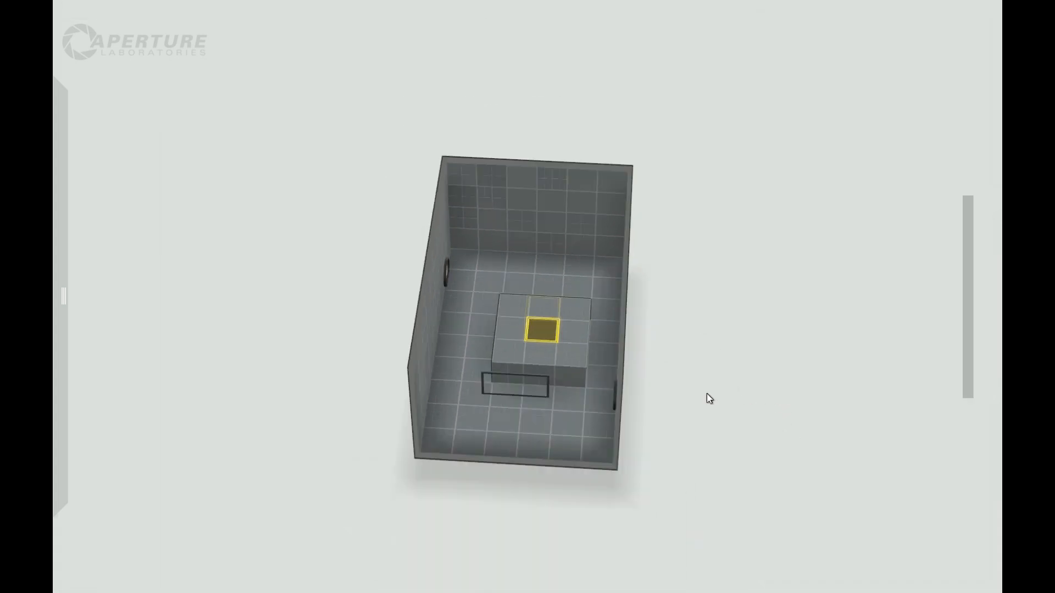
pyautogui.moveTo(550, 340); pyautogui.dragTo(548, 450)
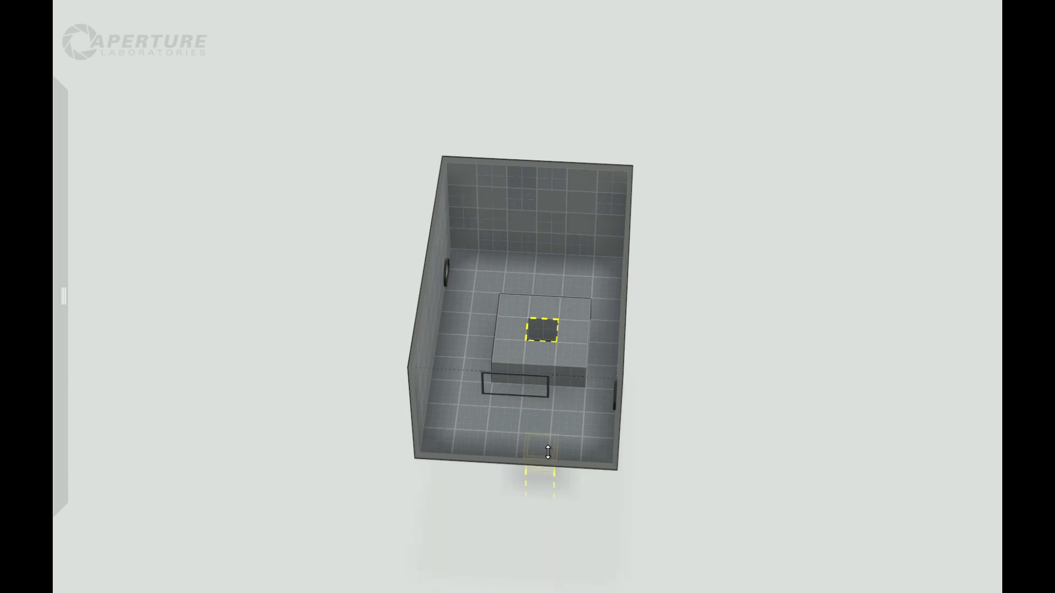
# Examine the raised block and the shaft beneath it from several sides.
pyautogui.moveTo(694, 496); pyautogui.dragTo(744, 394, button='middle')
pyautogui.scroll(3, 719, 399)
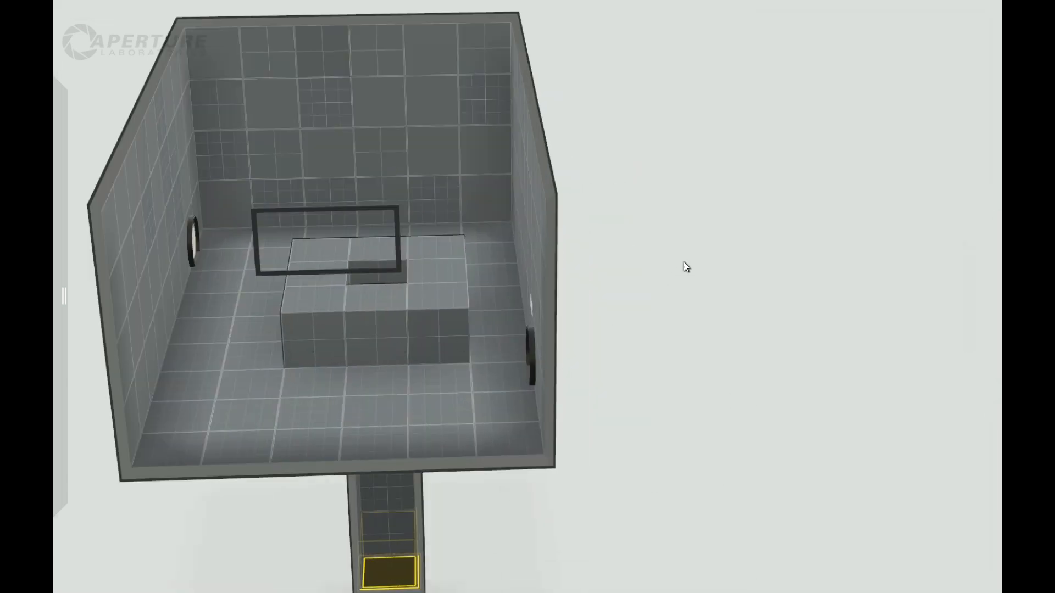
pyautogui.moveTo(683, 263); pyautogui.dragTo(410, 384, button='middle')
pyautogui.moveTo(750, 431); pyautogui.dragTo(631, 325, button='middle')
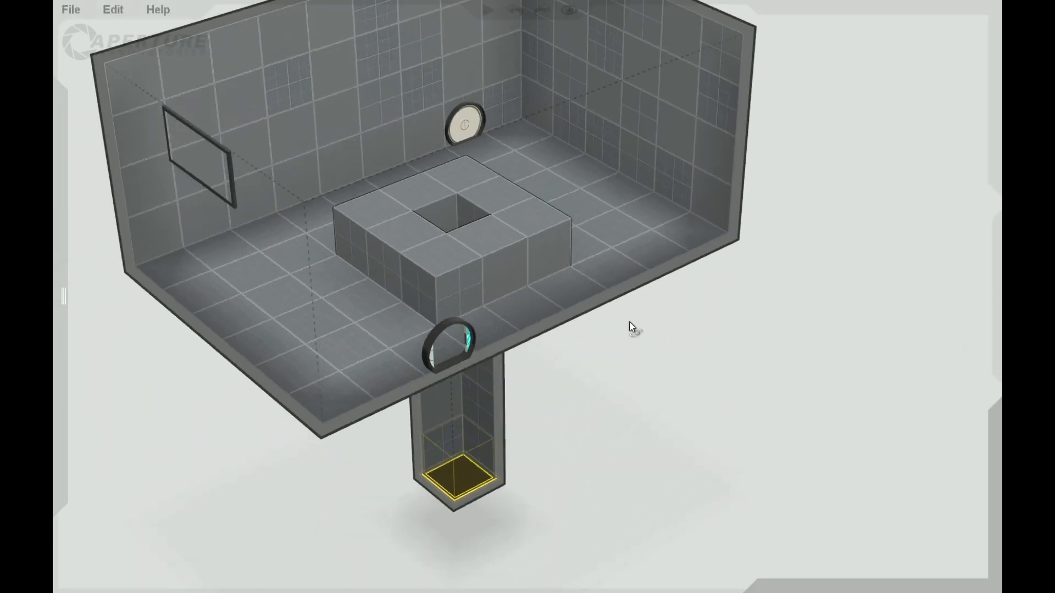
pyautogui.moveTo(463, 201); pyautogui.dragTo(679, 311, button='middle')
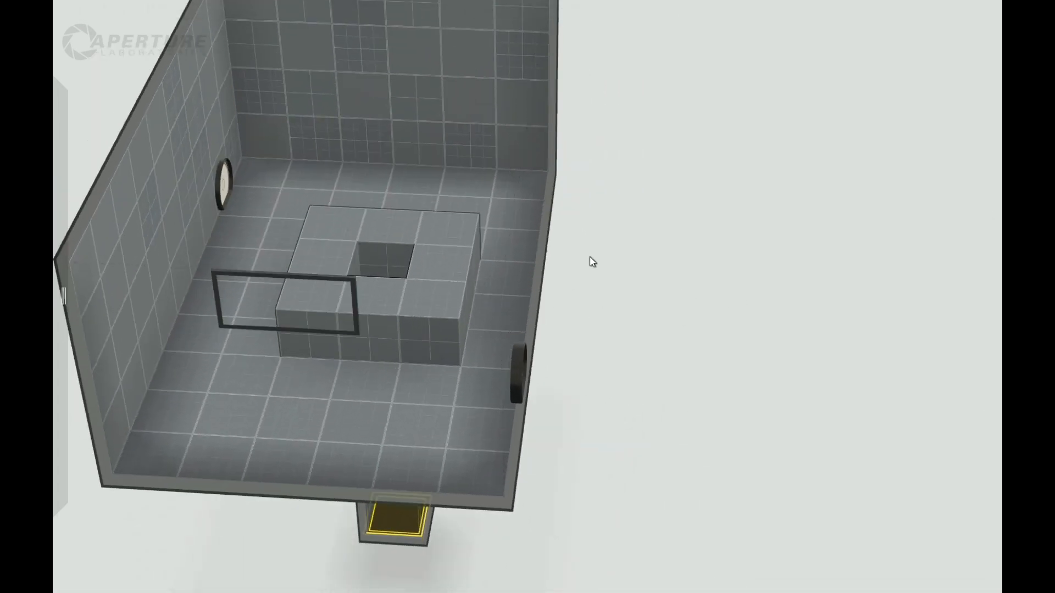
pyautogui.moveTo(399, 313); pyautogui.dragTo(332, 193, button='middle')
pyautogui.moveTo(350, 258); pyautogui.dragTo(245, 366, button='middle')
pyautogui.moveTo(520, 288); pyautogui.dragTo(320, 313, button='middle')
pyautogui.moveTo(618, 270); pyautogui.dragTo(538, 205, button='middle')
# Pull the whole exit-door wall far outward to lengthen the chamber well beyond the raised block.
pyautogui.click(537, 200)
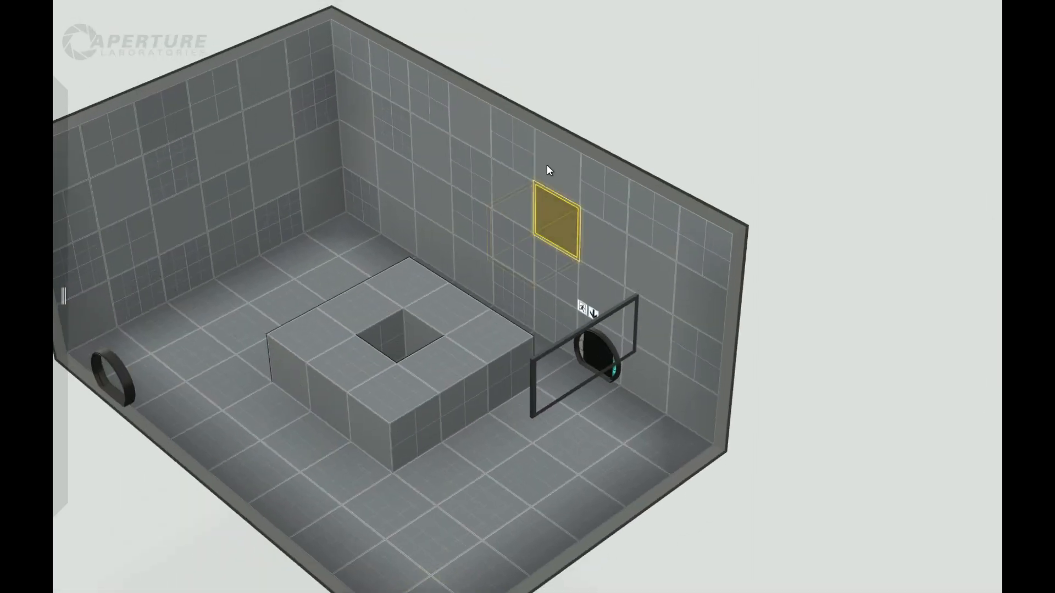
pyautogui.doubleClick(602, 208)
pyautogui.moveTo(626, 165); pyautogui.dragTo(992, 2)
pyautogui.scroll(-4, 926, 310)
pyautogui.moveTo(784, 122); pyautogui.dragTo(823, 102)
pyautogui.moveTo(822, 379); pyautogui.dragTo(621, 413)
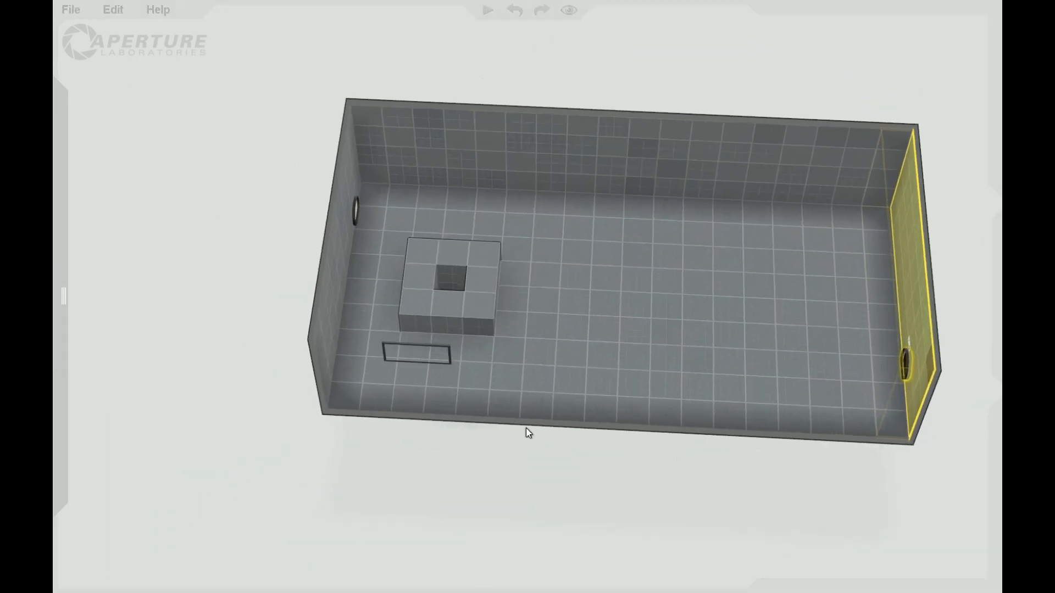
# Place a cube dropper between the entrance wall and the raised block and set its cube type to Companion.
pyautogui.scroll(3, 527, 429)
pyautogui.moveTo(260, 475); pyautogui.dragTo(313, 330)
pyautogui.moveTo(63, 238)
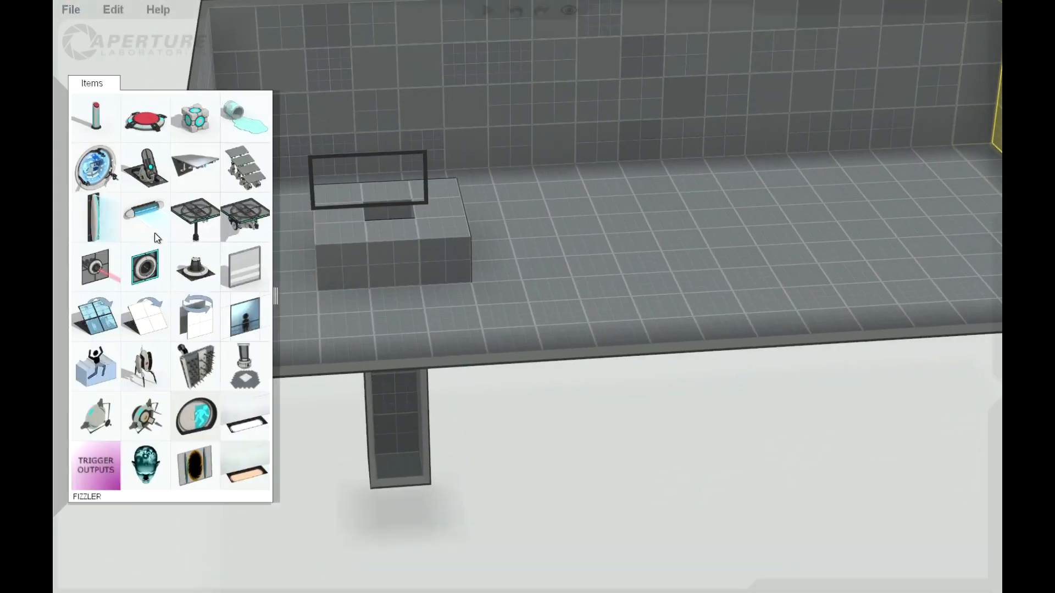
pyautogui.moveTo(194, 122); pyautogui.dragTo(292, 264)
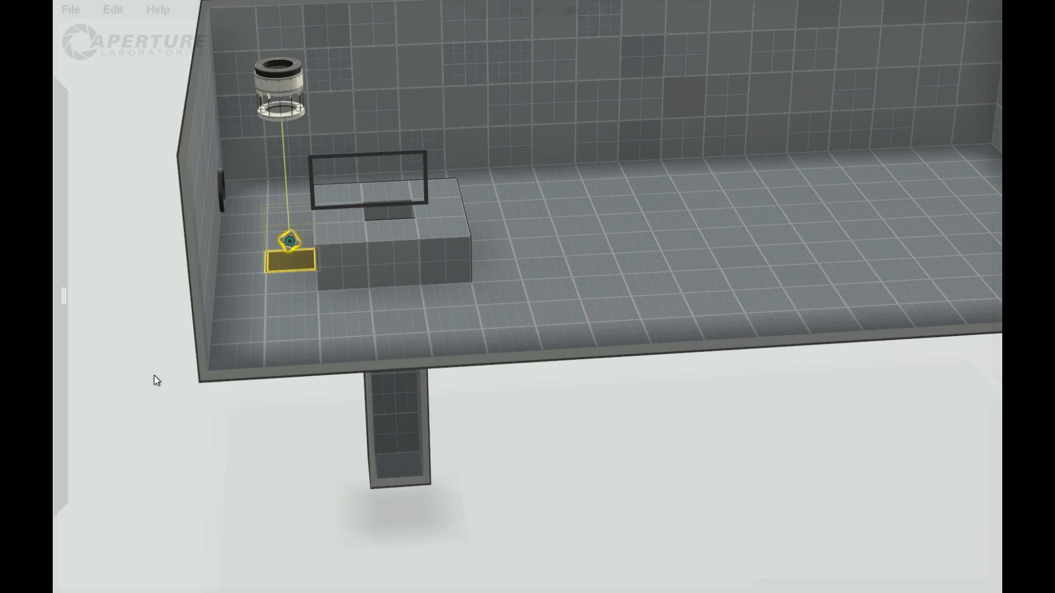
pyautogui.moveTo(154, 372); pyautogui.dragTo(383, 370)
pyautogui.rightClick(383, 376)
pyautogui.moveTo(474, 376)
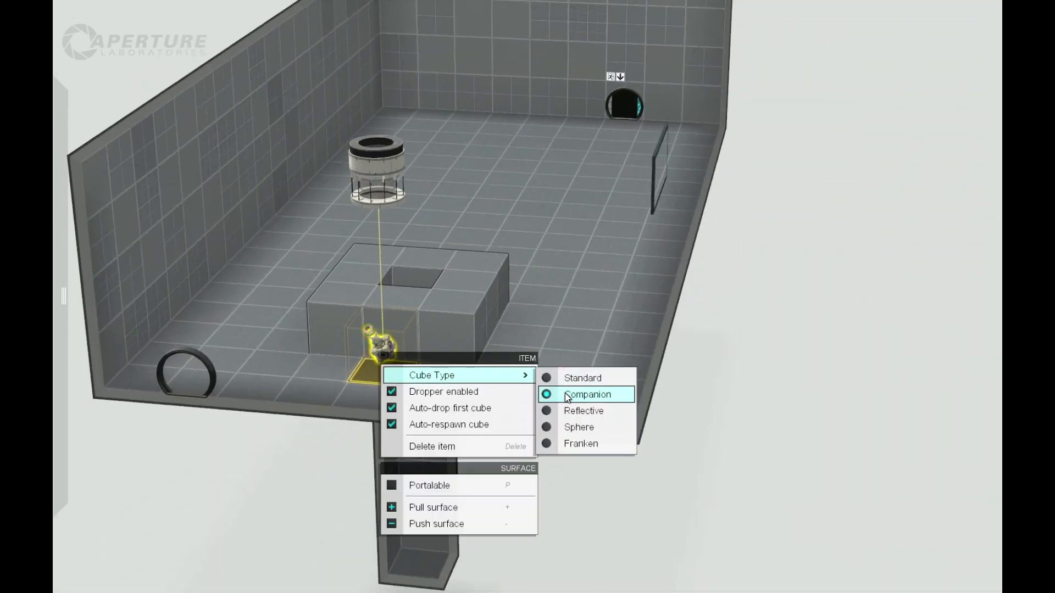
pyautogui.click(566, 396)
# Add a standard cube dropper on each side of the companion cube dropper along the entrance wall.
pyautogui.moveTo(753, 414); pyautogui.dragTo(597, 457, button='right')
pyautogui.moveTo(622, 519); pyautogui.dragTo(615, 484, button='right')
pyautogui.moveTo(58, 320)
pyautogui.moveTo(195, 118); pyautogui.dragTo(333, 408)
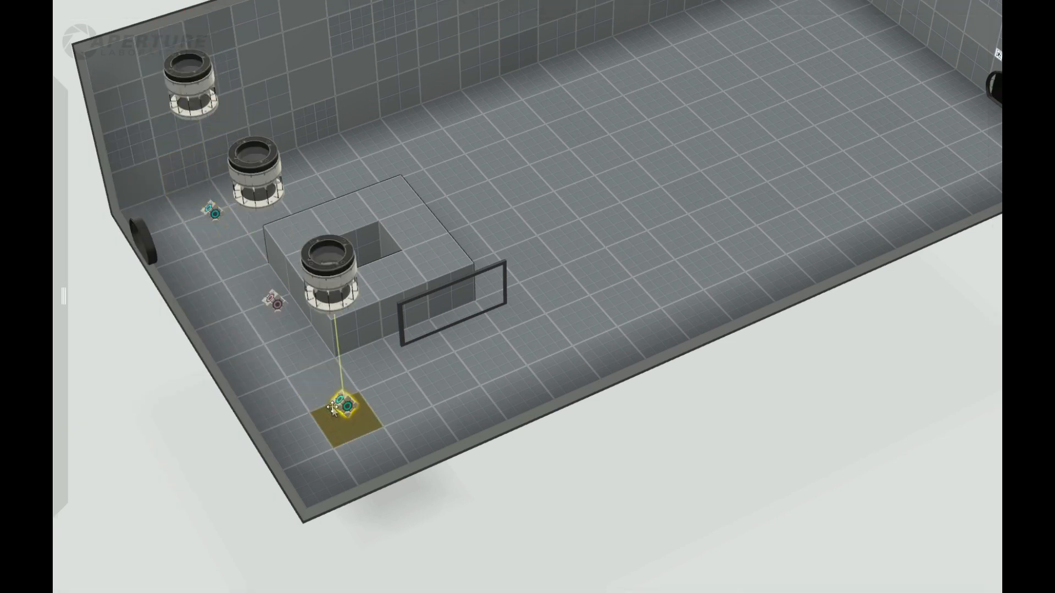
pyautogui.rightClick(344, 405)
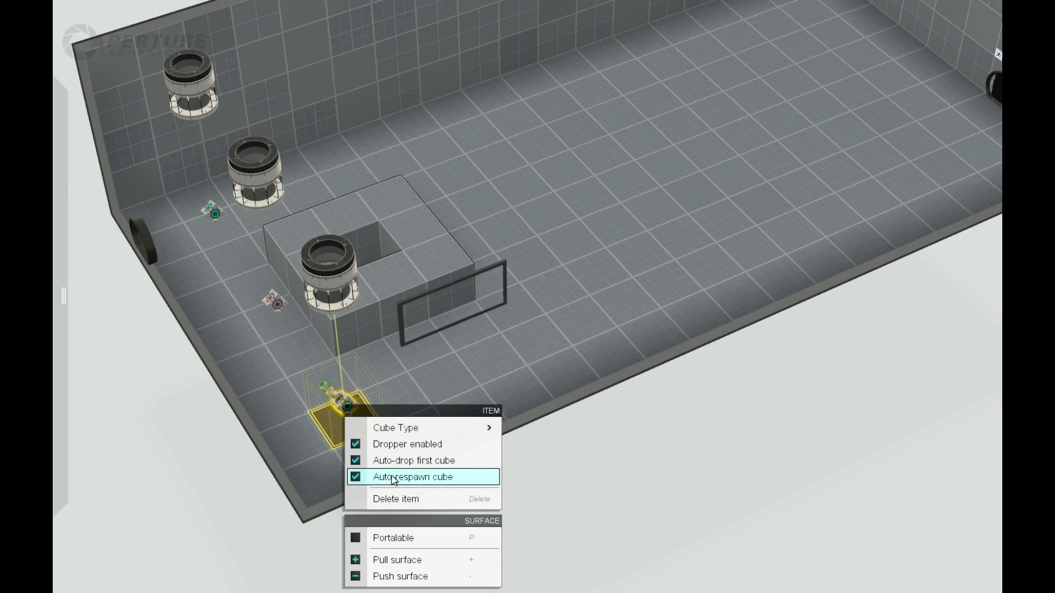
pyautogui.rightClick(214, 215)
# Place one fizzler low on the long side wall and another on the raised block's opposite side, across the gaps beside the block.
pyautogui.moveTo(617, 577); pyautogui.dragTo(895, 440, button='right')
pyautogui.moveTo(895, 439); pyautogui.dragTo(935, 433, button='middle')
pyautogui.moveTo(58, 263)
pyautogui.moveTo(92, 224); pyautogui.dragTo(364, 181)
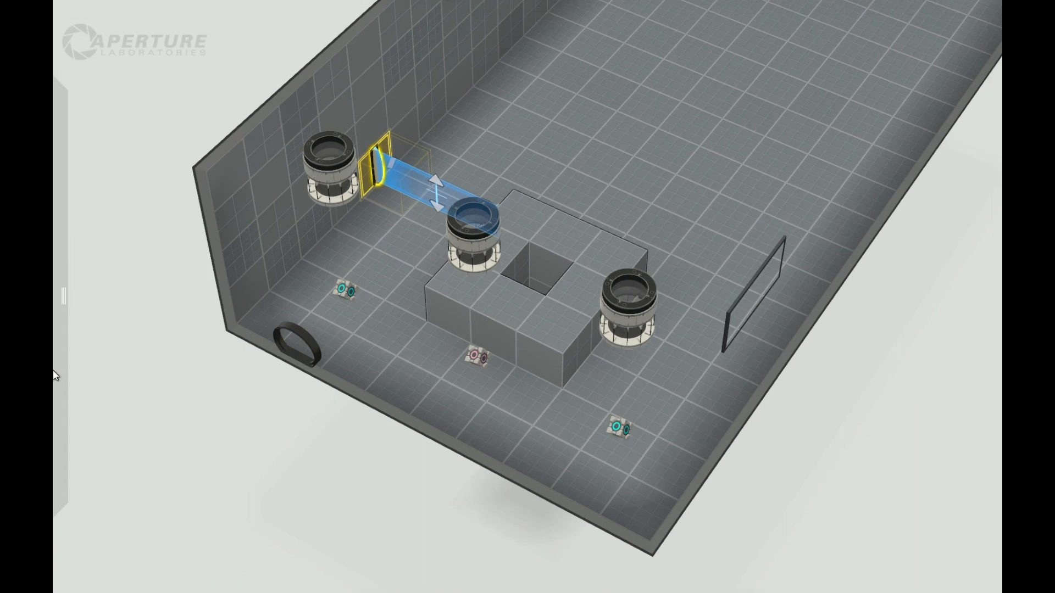
pyautogui.moveTo(55, 373)
pyautogui.moveTo(91, 217); pyautogui.dragTo(641, 289)
pyautogui.moveTo(879, 407); pyautogui.dragTo(769, 367)
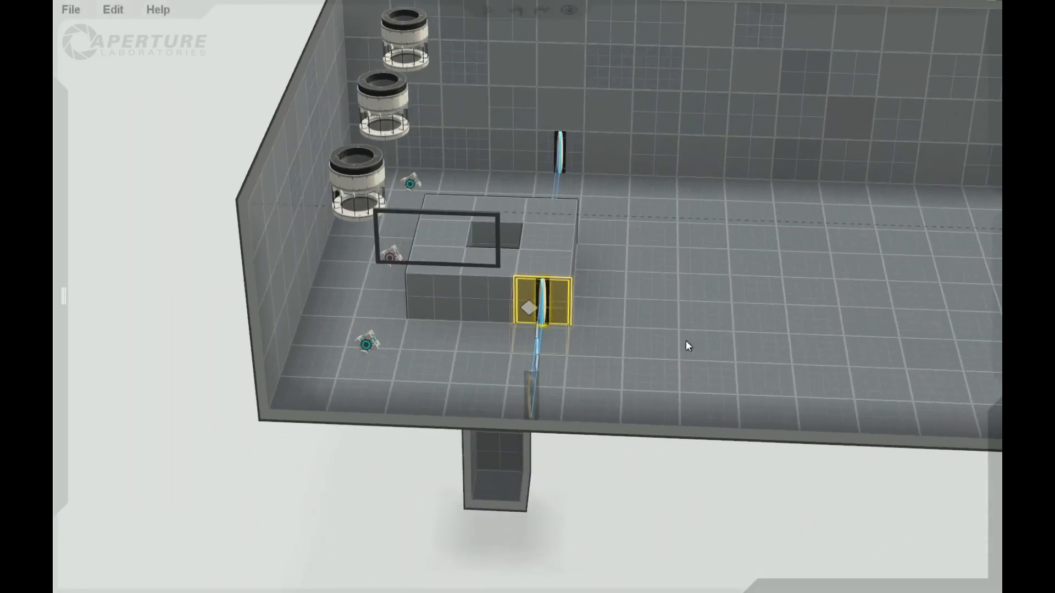
# Add a third fizzler on the long side wall directly above the lower one and shift it to the tile's far edge.
pyautogui.moveTo(55, 166)
pyautogui.moveTo(89, 219); pyautogui.dragTo(558, 110)
pyautogui.moveTo(560, 483); pyautogui.dragTo(571, 450)
pyautogui.moveTo(567, 150); pyautogui.dragTo(575, 153)
pyautogui.moveTo(618, 462); pyautogui.dragTo(615, 442, button='right')
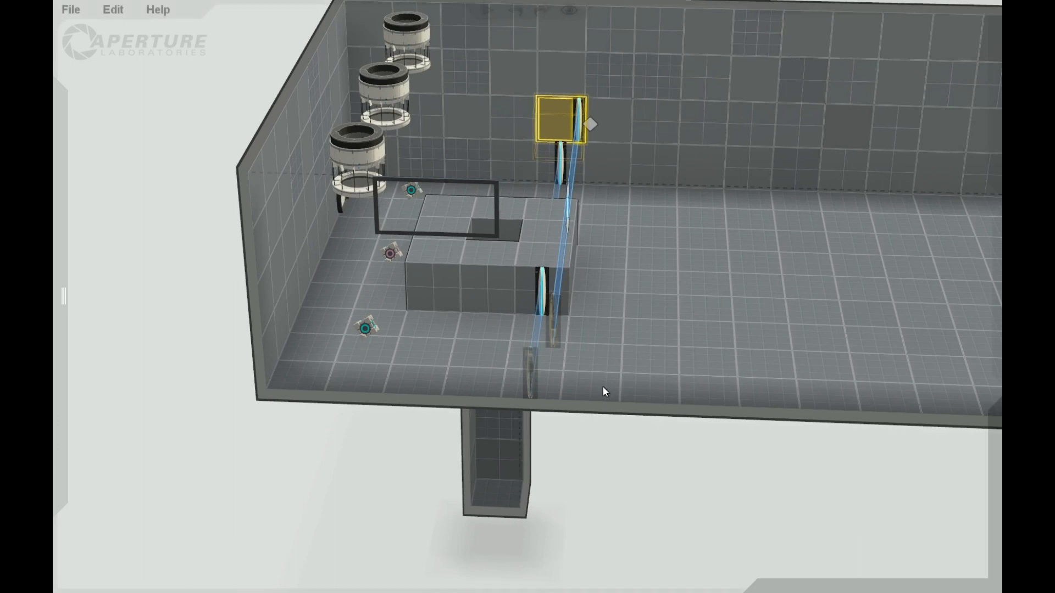
# Line up the lower wall fizzler and the raised block's fizzler with the upper wall fizzler.
pyautogui.moveTo(571, 167); pyautogui.dragTo(504, 156)
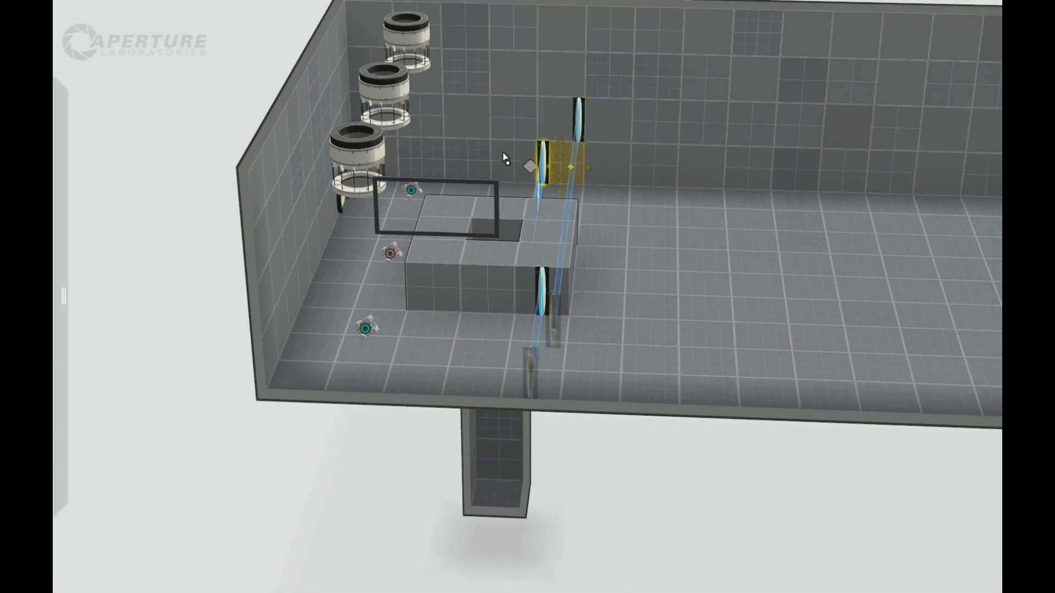
pyautogui.moveTo(574, 168)
pyautogui.mouseDown()
pyautogui.moveTo(587, 169)
pyautogui.moveTo(574, 166)
pyautogui.moveTo(576, 174)
pyautogui.mouseUp()
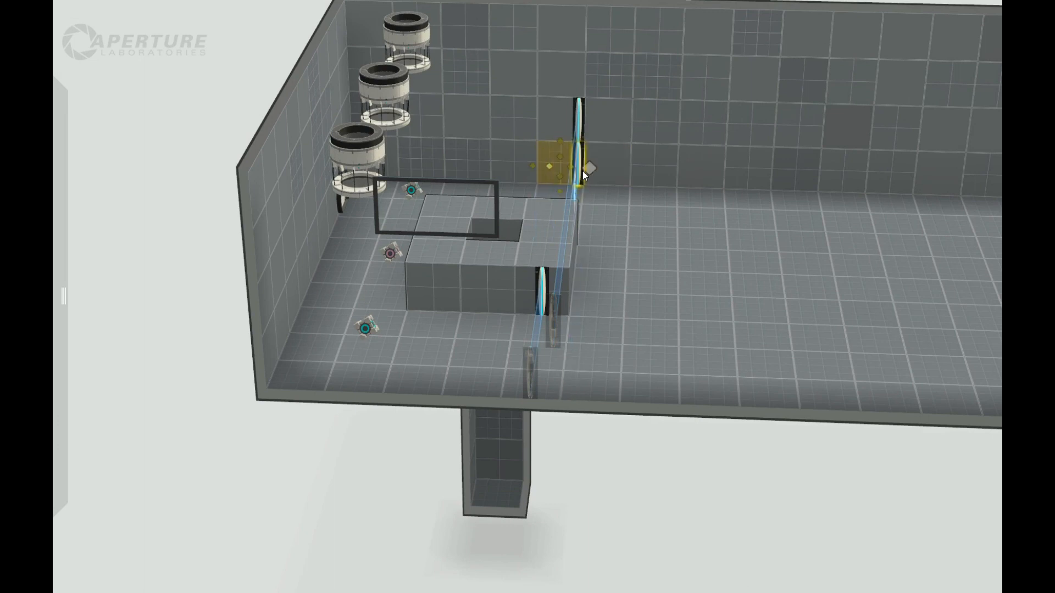
pyautogui.moveTo(629, 496); pyautogui.dragTo(731, 533)
pyautogui.moveTo(54, 102)
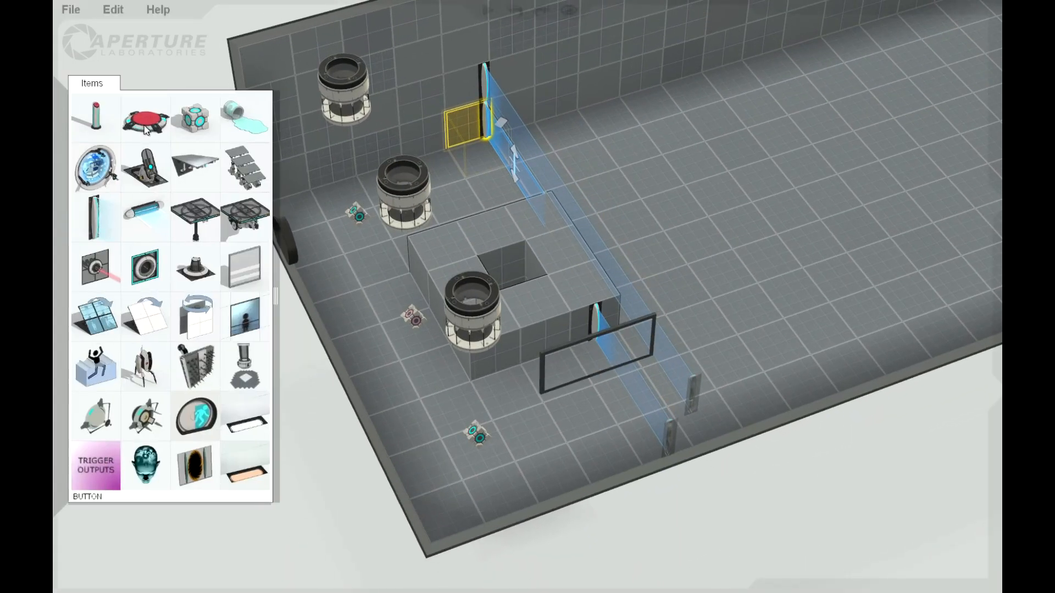
pyautogui.moveTo(659, 480); pyautogui.dragTo(558, 318, button='right')
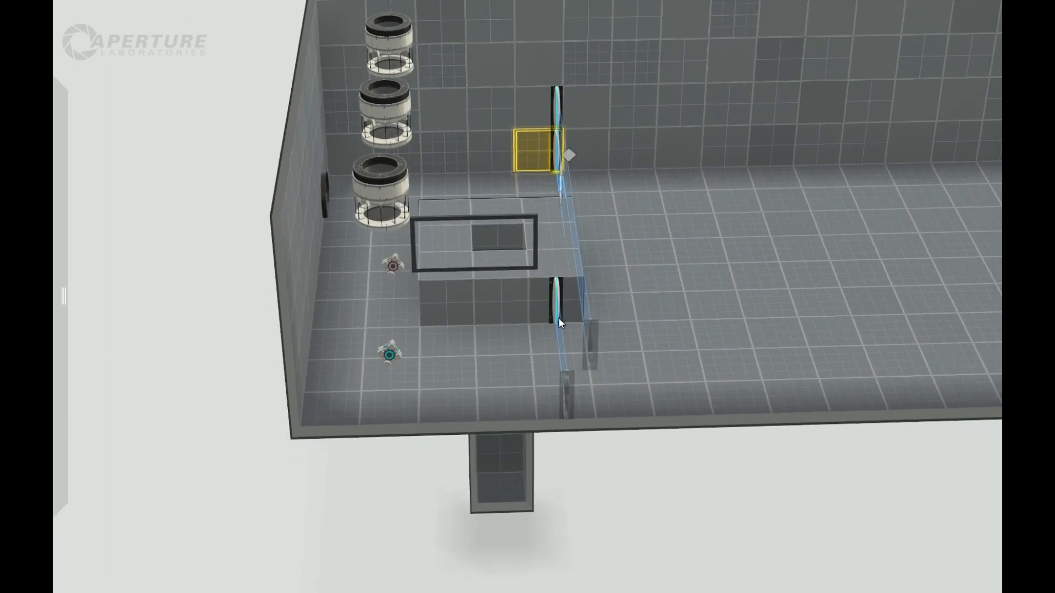
pyautogui.click(550, 306)
# Place two floor buttons just beyond the fizzlers, one on each side of the raised block.
pyautogui.moveTo(583, 439); pyautogui.dragTo(516, 566, button='right')
pyautogui.moveTo(53, 142)
pyautogui.moveTo(154, 114); pyautogui.dragTo(614, 193)
pyautogui.moveTo(153, 115); pyautogui.dragTo(580, 416)
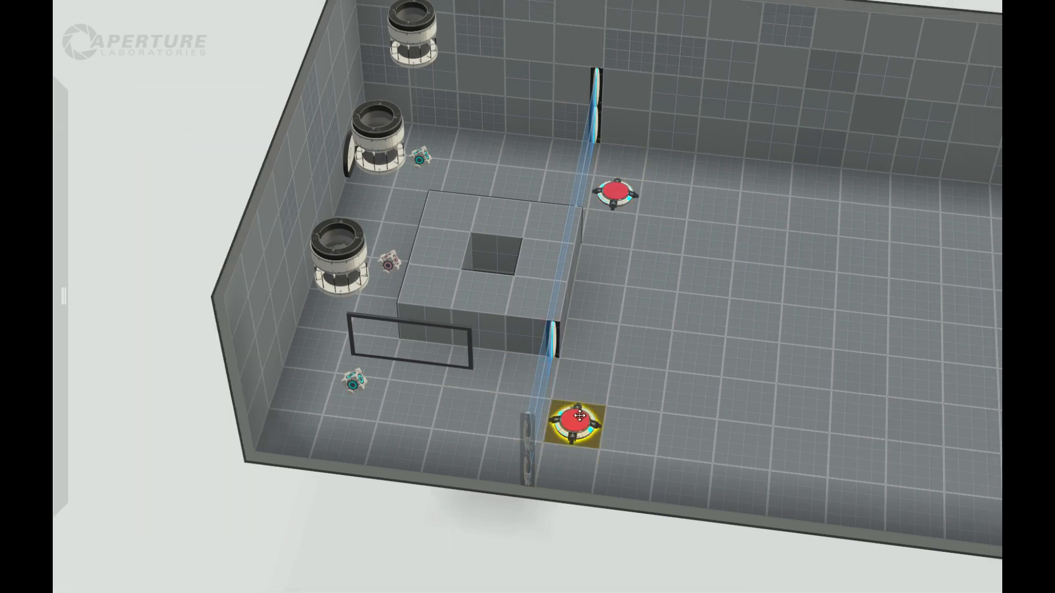
pyautogui.moveTo(566, 488); pyautogui.dragTo(621, 227, button='middle')
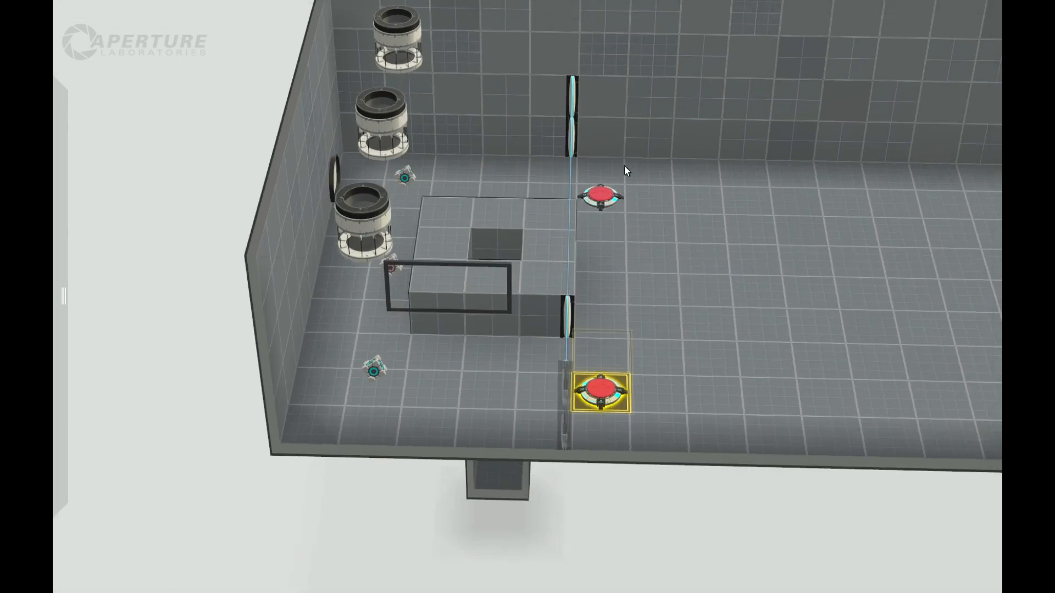
pyautogui.moveTo(595, 513); pyautogui.dragTo(520, 462, button='middle')
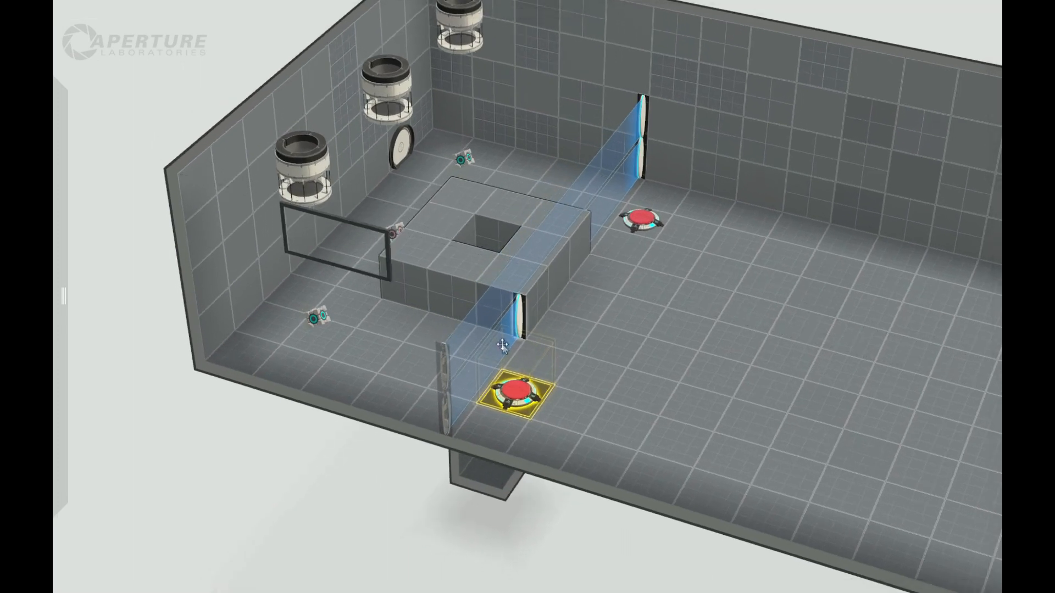
# Place a third floor button beyond the front of the raised block and fill the gap between them with a set of stairs.
pyautogui.moveTo(361, 500)
pyautogui.mouseDown(button='middle')
pyautogui.moveTo(396, 511)
pyautogui.moveTo(379, 506)
pyautogui.mouseUp(button='middle')
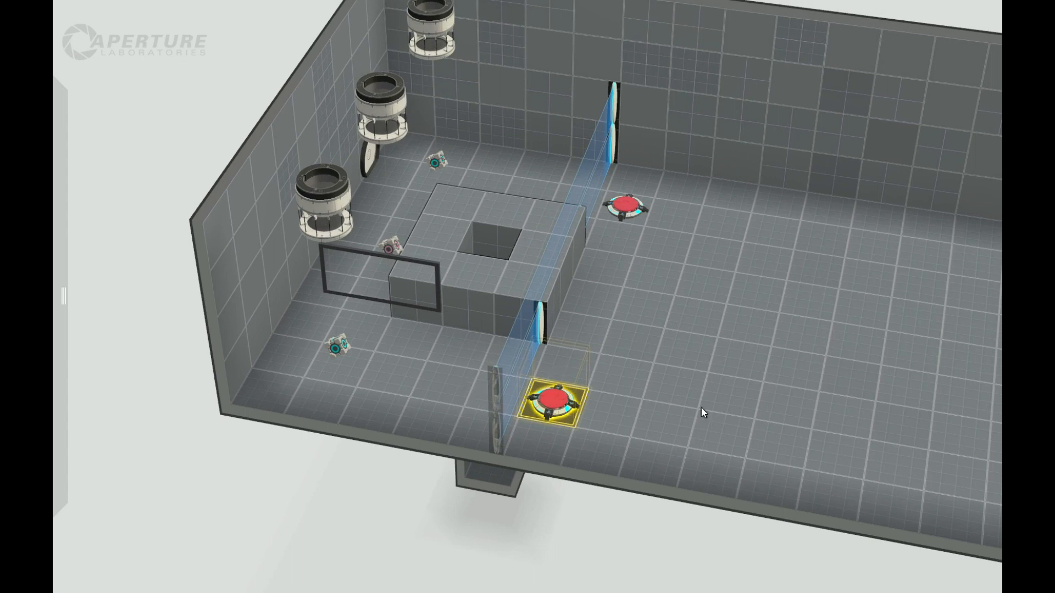
pyautogui.moveTo(575, 497); pyautogui.dragTo(623, 416, button='middle')
pyautogui.moveTo(708, 503); pyautogui.dragTo(658, 334, button='middle')
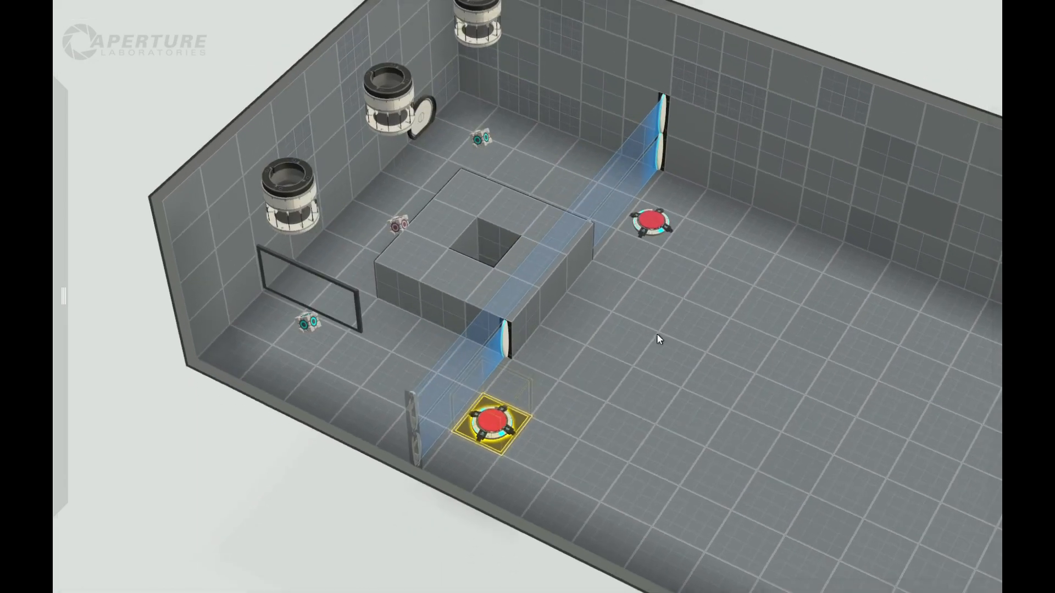
pyautogui.moveTo(144, 119); pyautogui.dragTo(672, 357)
pyautogui.moveTo(57, 106)
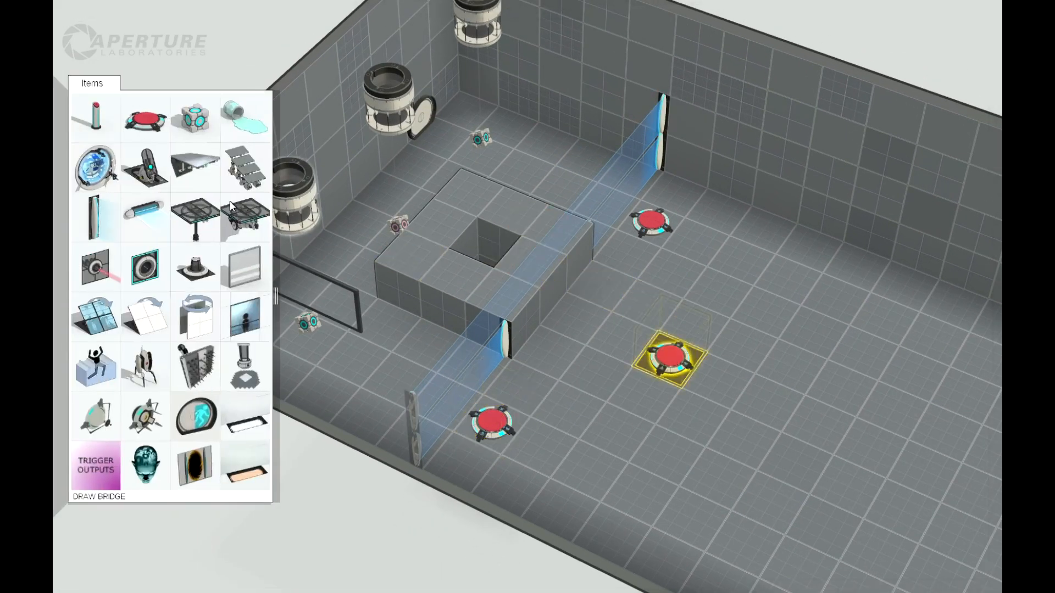
pyautogui.moveTo(246, 182); pyautogui.dragTo(604, 341)
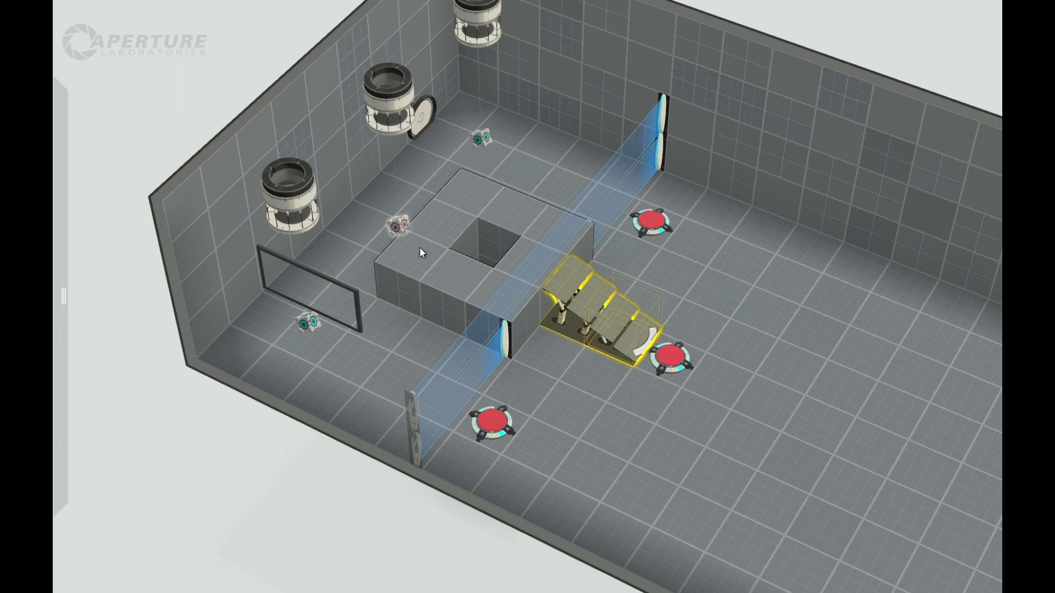
# Cover the stairs in front of the raised block with two Trigger Once volumes placed side by side.
pyautogui.moveTo(418, 509); pyautogui.dragTo(526, 464)
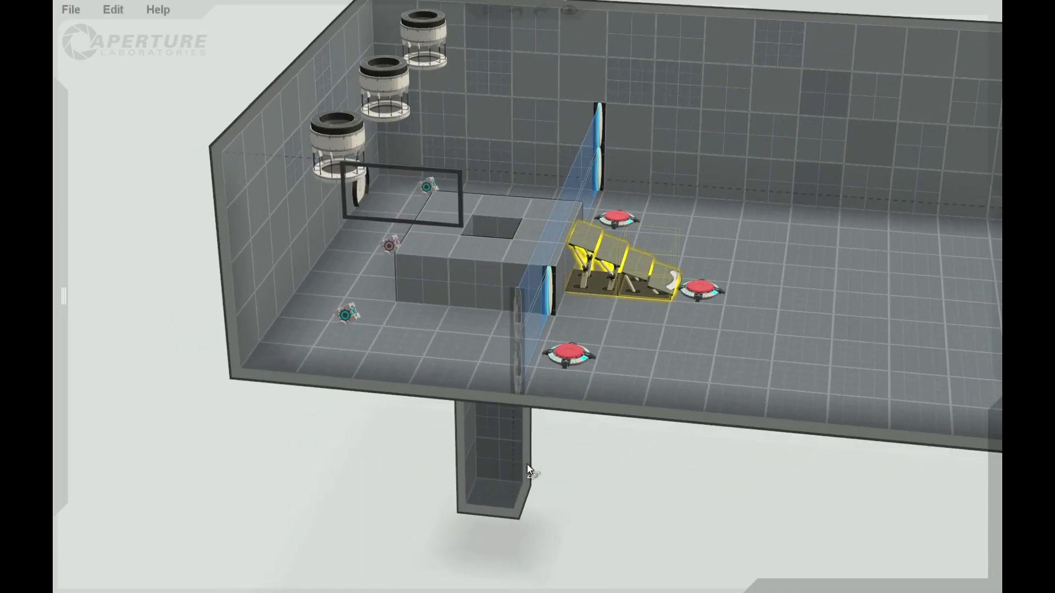
pyautogui.moveTo(715, 513); pyautogui.dragTo(529, 456, button='middle')
pyautogui.moveTo(531, 459); pyautogui.dragTo(536, 541)
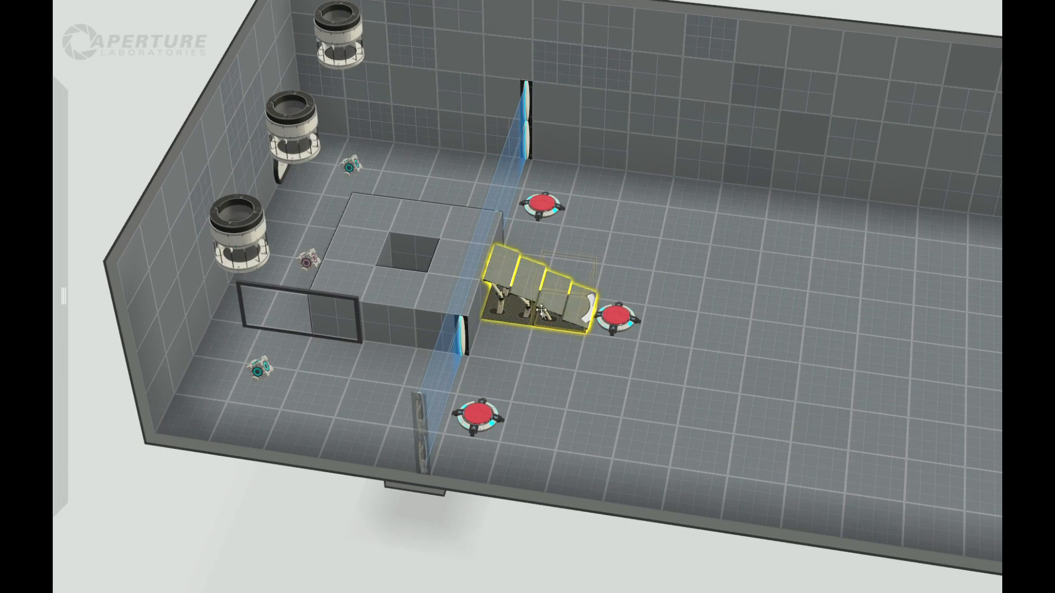
pyautogui.moveTo(76, 154)
pyautogui.moveTo(99, 478); pyautogui.dragTo(507, 323)
pyautogui.moveTo(71, 316)
pyautogui.moveTo(113, 456); pyautogui.dragTo(572, 304)
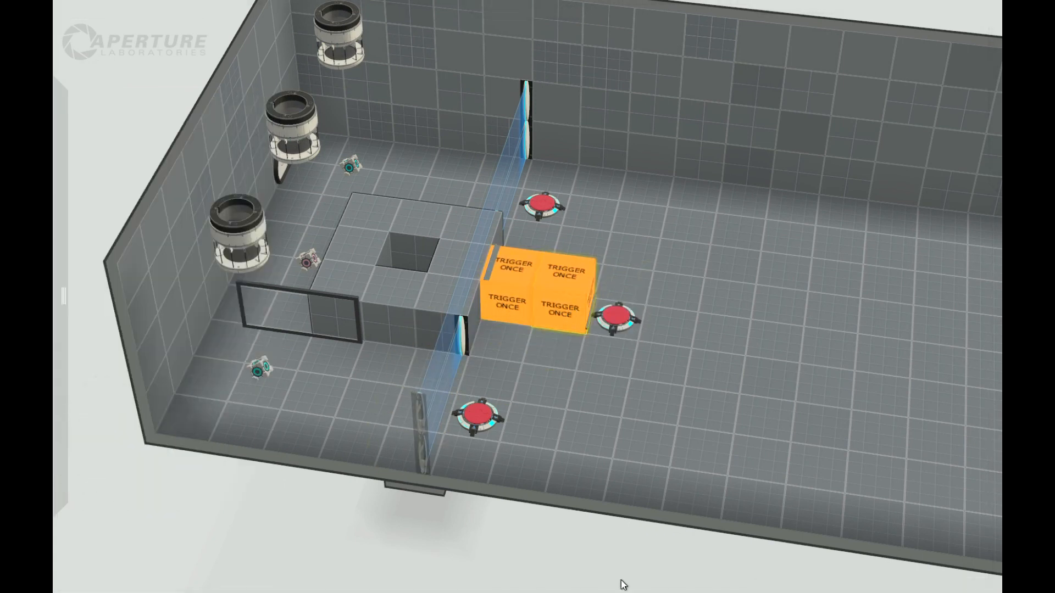
# Select a three-tile-wide strip of floor across the whole room beyond the middle floor button and sink it into a trench.
pyautogui.moveTo(622, 564); pyautogui.dragTo(667, 558)
pyautogui.moveTo(681, 193); pyautogui.dragTo(763, 471)
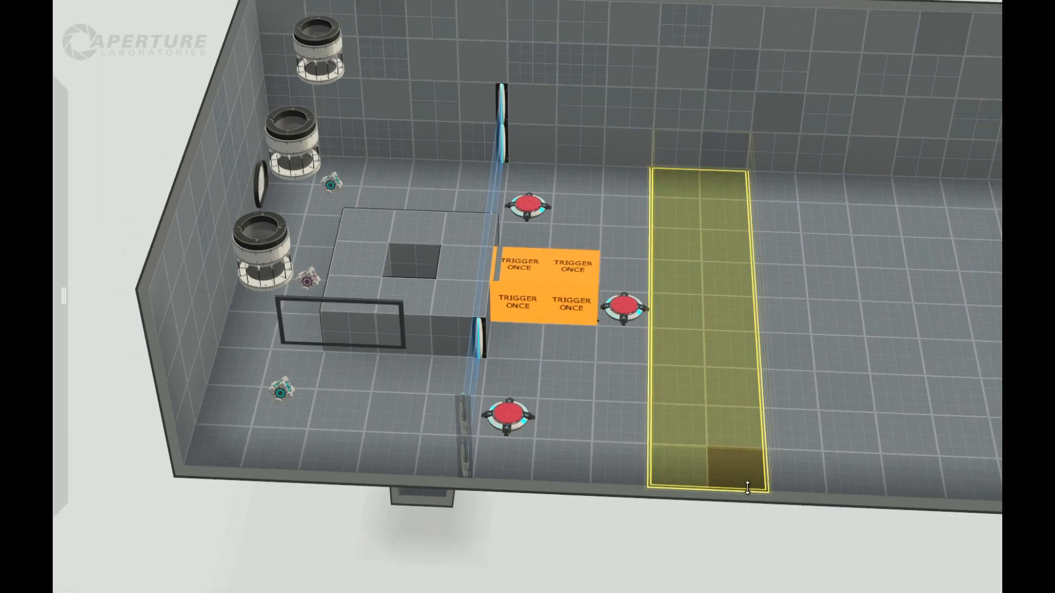
pyautogui.click(782, 195)
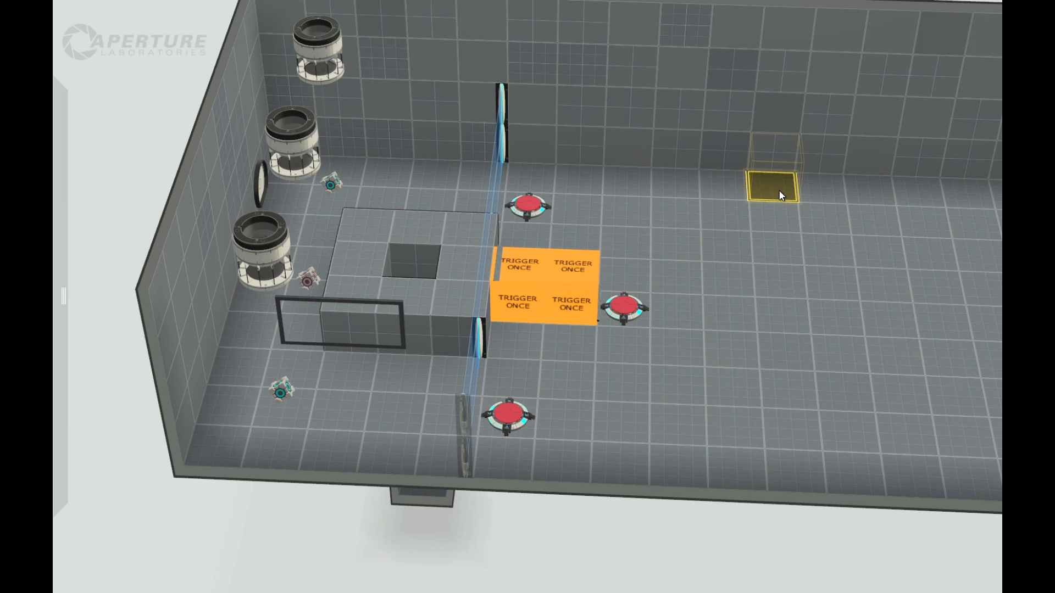
pyautogui.click(670, 187)
pyautogui.keyDown('shift'); pyautogui.click(813, 477); pyautogui.keyUp('shift')
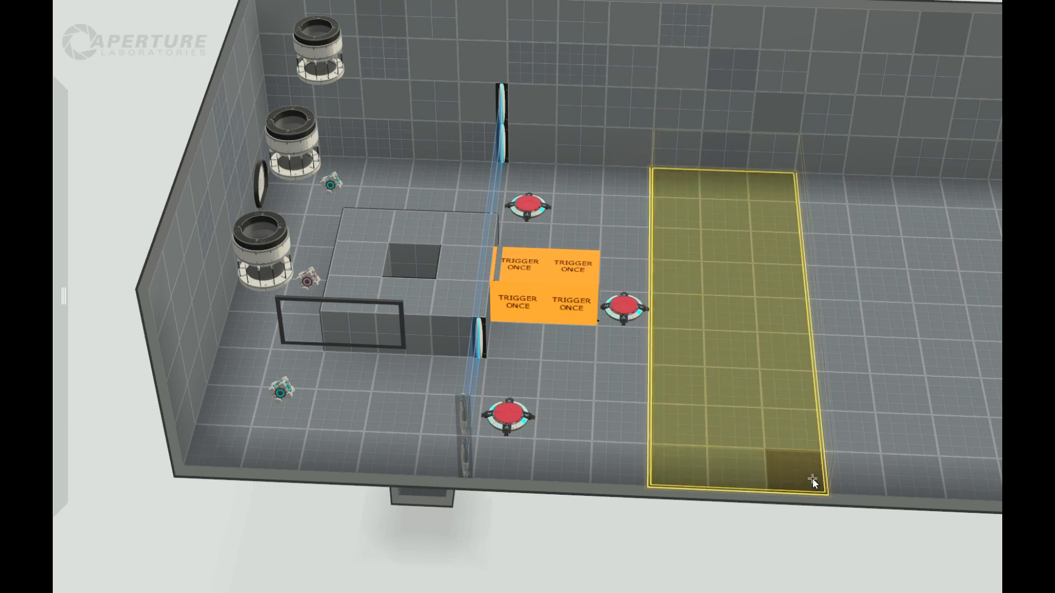
pyautogui.moveTo(756, 490); pyautogui.dragTo(872, 349)
# Raise three separate single-tile blocks along the centre line of the trench, leaving gaps between them.
pyautogui.click(702, 462)
pyautogui.moveTo(771, 230); pyautogui.dragTo(776, 202)
pyautogui.click(494, 131)
pyautogui.moveTo(494, 131); pyautogui.dragTo(509, 108)
pyautogui.click(635, 184)
pyautogui.moveTo(635, 184); pyautogui.dragTo(648, 148)
# Place a Trigger Once volume on top of each of the three blocks in the trench.
pyautogui.moveTo(832, 335); pyautogui.dragTo(678, 141)
pyautogui.moveTo(55, 233)
pyautogui.moveTo(73, 451); pyautogui.dragTo(741, 225)
pyautogui.moveTo(66, 458)
pyautogui.moveTo(90, 478); pyautogui.dragTo(727, 300)
pyautogui.moveTo(60, 394)
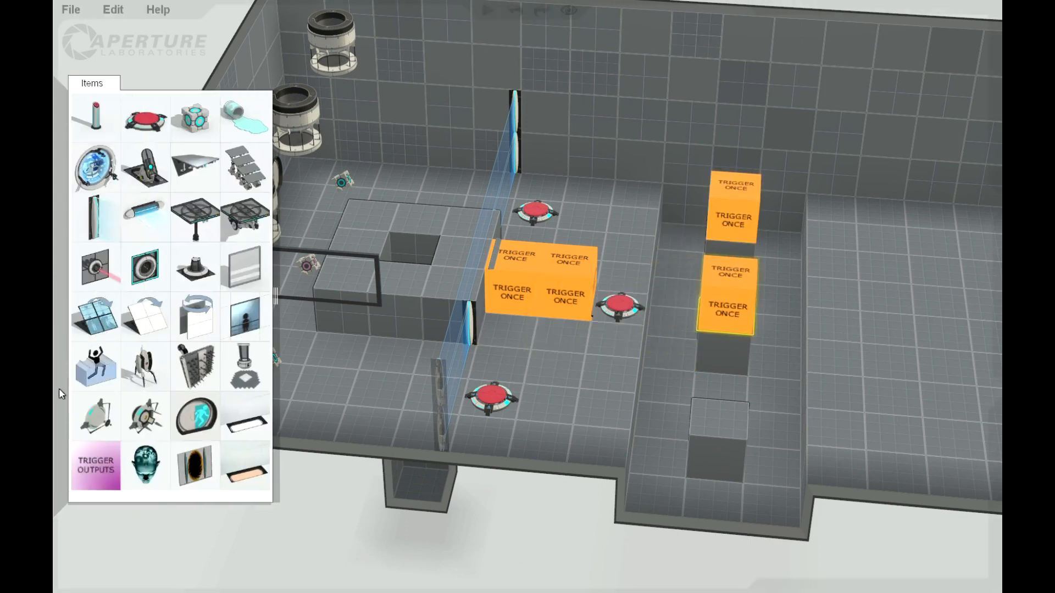
pyautogui.moveTo(94, 463); pyautogui.dragTo(740, 413)
# Enclose the three trench triggers with fizzlers mounted on the long wall: one along each side and one lying flat above.
pyautogui.moveTo(627, 552); pyautogui.dragTo(698, 414, button='right')
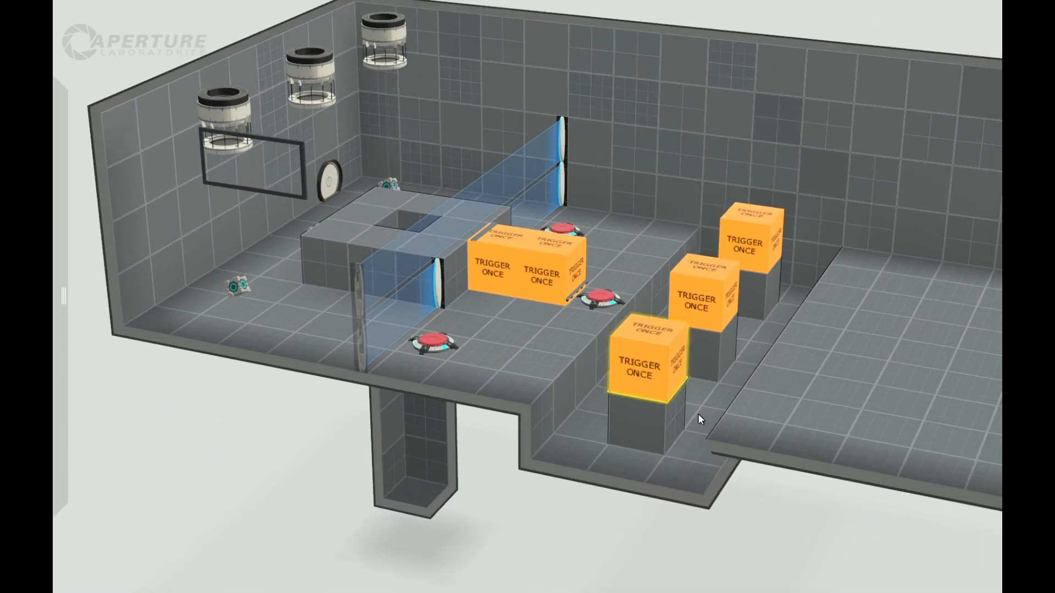
pyautogui.moveTo(542, 476); pyautogui.dragTo(645, 401, button='right')
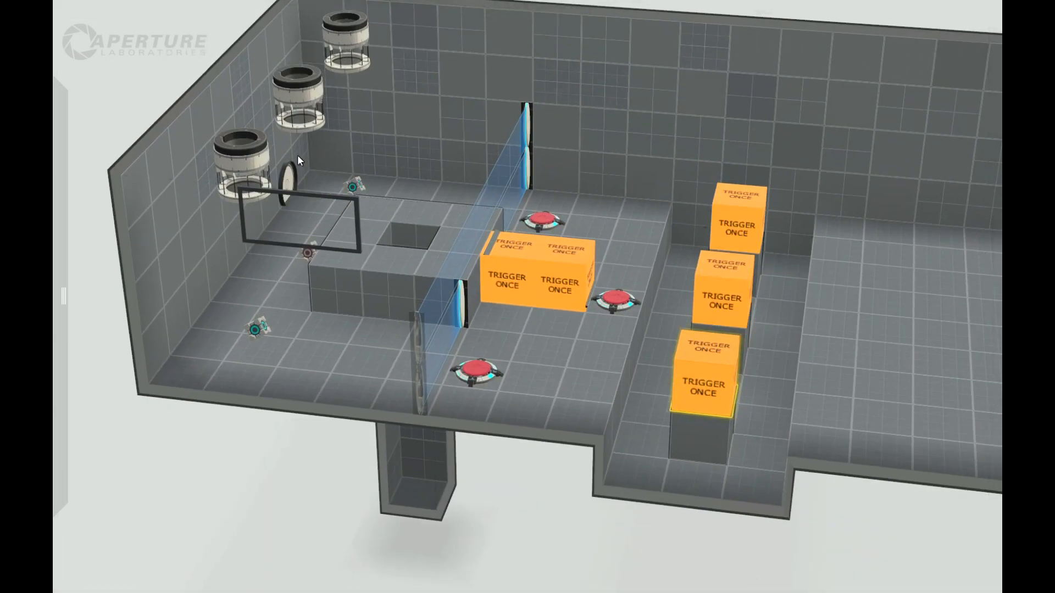
pyautogui.moveTo(539, 503); pyautogui.dragTo(587, 381, button='right')
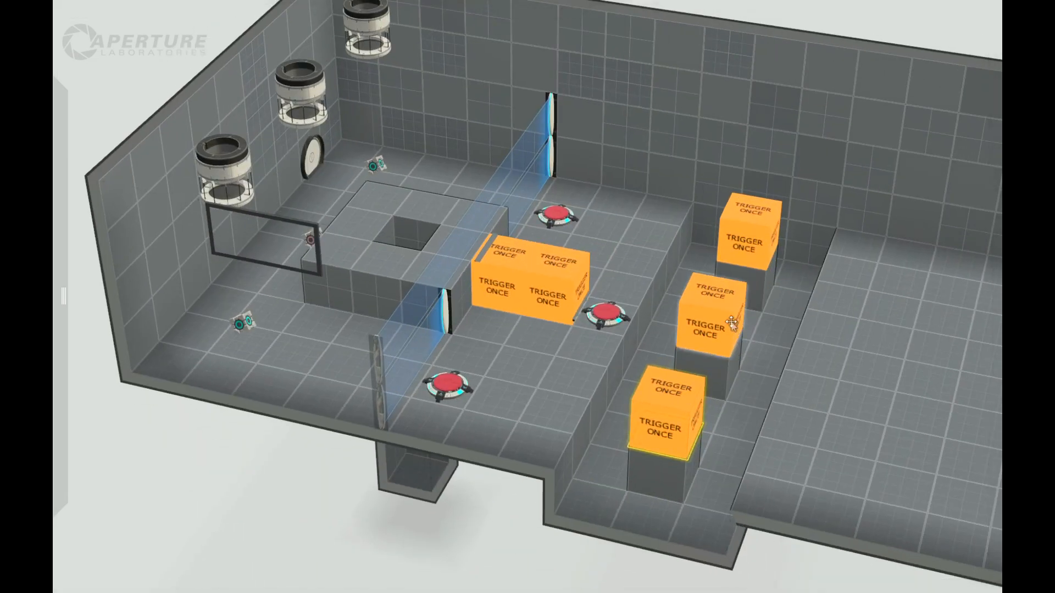
pyautogui.moveTo(520, 510); pyautogui.dragTo(489, 497, button='right')
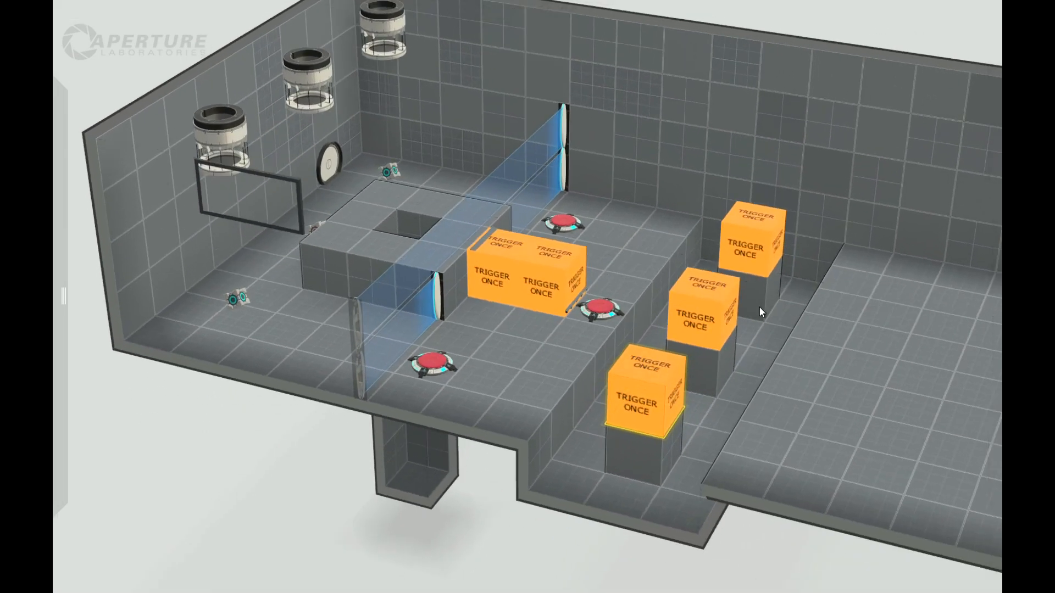
pyautogui.moveTo(55, 223)
pyautogui.moveTo(95, 209); pyautogui.dragTo(831, 228)
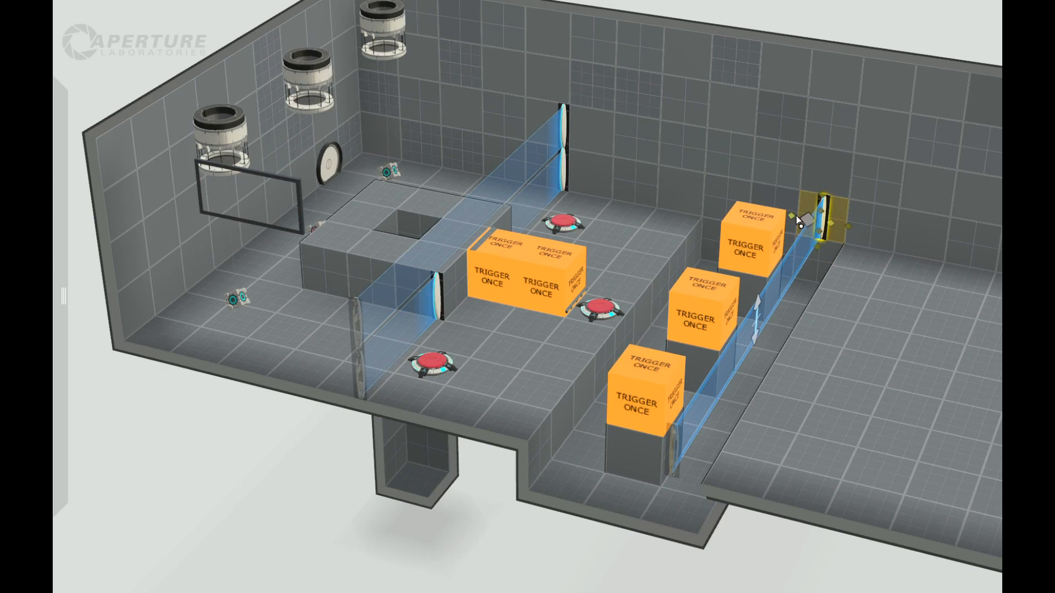
pyautogui.moveTo(60, 222)
pyautogui.moveTo(105, 216); pyautogui.dragTo(749, 213)
pyautogui.moveTo(87, 220)
pyautogui.moveTo(103, 229); pyautogui.dragTo(783, 196)
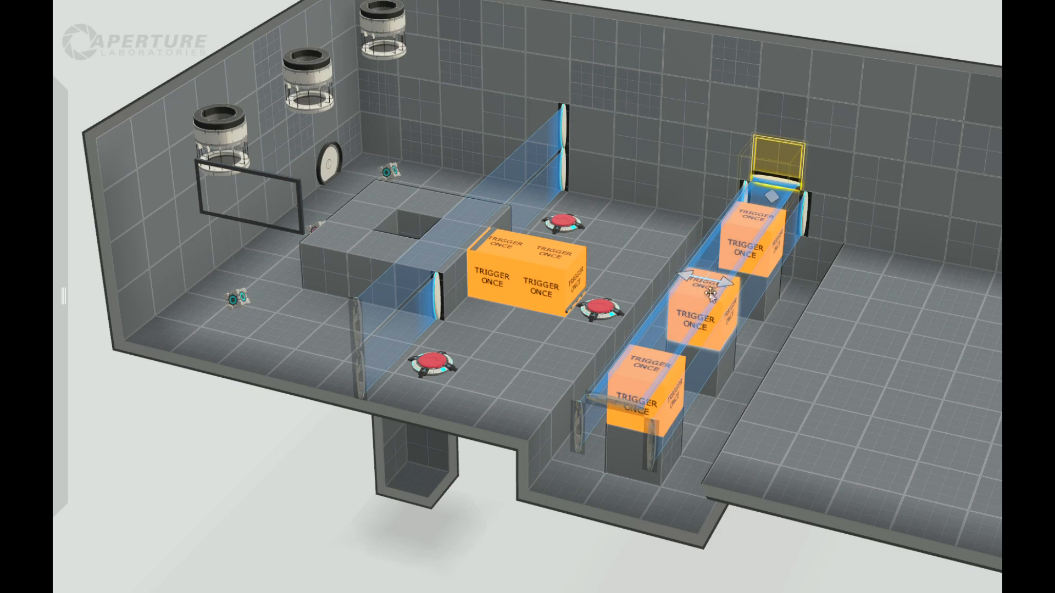
pyautogui.moveTo(588, 547)
pyautogui.mouseDown()
pyautogui.moveTo(518, 453)
pyautogui.moveTo(514, 505)
pyautogui.moveTo(605, 544)
pyautogui.mouseUp()
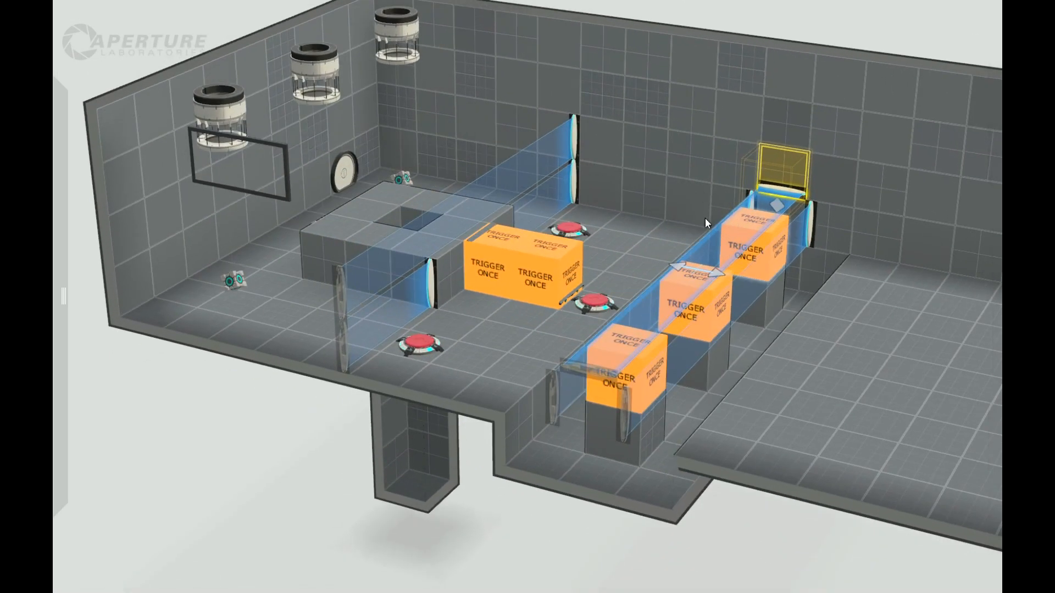
pyautogui.moveTo(755, 521)
pyautogui.mouseDown()
pyautogui.moveTo(748, 481)
pyautogui.moveTo(769, 530)
pyautogui.mouseUp()
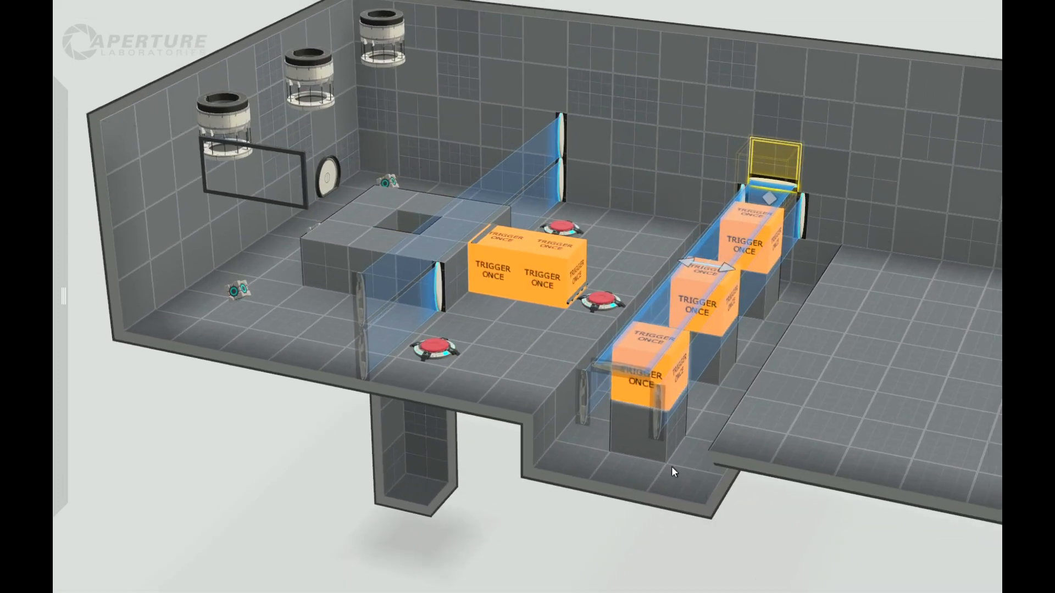
pyautogui.moveTo(766, 520); pyautogui.dragTo(758, 462)
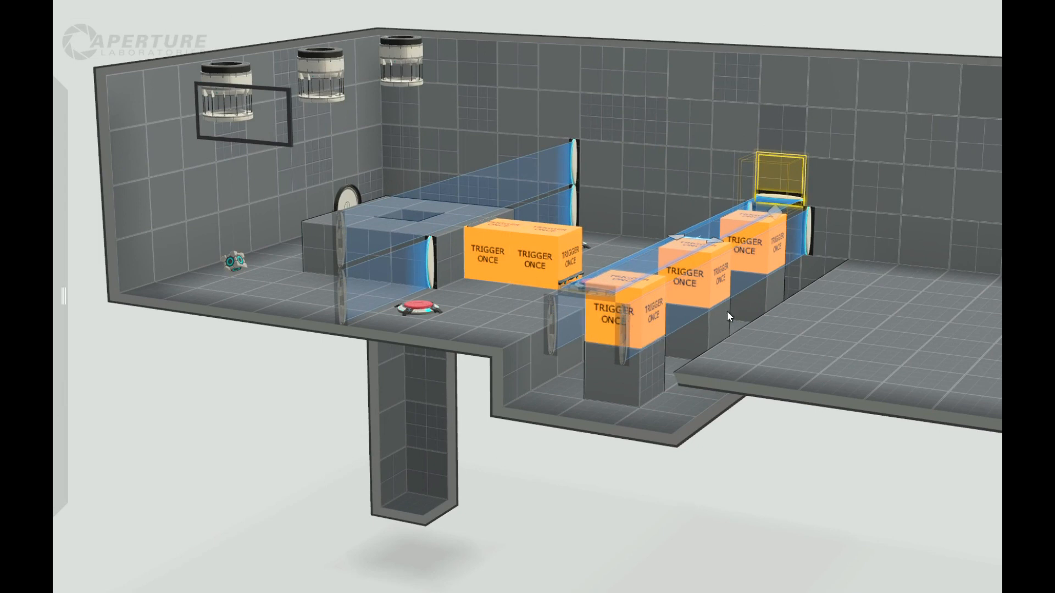
# Place a floor button on the floor beyond the trench, set its type to Cube, and copy it into a row of four.
pyautogui.moveTo(786, 433); pyautogui.dragTo(773, 485)
pyautogui.moveTo(774, 489); pyautogui.dragTo(781, 417, button='right')
pyautogui.moveTo(806, 416); pyautogui.dragTo(685, 426, button='middle')
pyautogui.moveTo(685, 427); pyautogui.dragTo(704, 522, button='right')
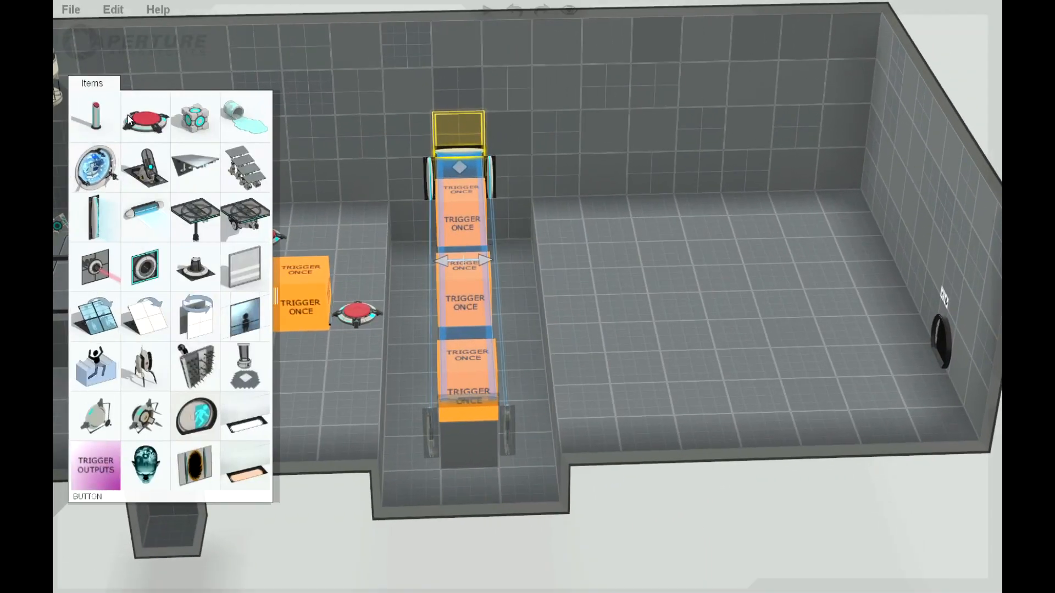
pyautogui.moveTo(137, 129); pyautogui.dragTo(670, 234)
pyautogui.rightClick(671, 233)
pyautogui.moveTo(732, 288)
pyautogui.click(847, 311)
pyautogui.keyDown('ctrl'); pyautogui.moveTo(660, 226); pyautogui.dragTo(687, 402); pyautogui.keyUp('ctrl')
# Add a fizzler on the long wall between the row of cube buttons and the door, and extend it upward to double height.
pyautogui.moveTo(715, 490); pyautogui.dragTo(608, 452, button='middle')
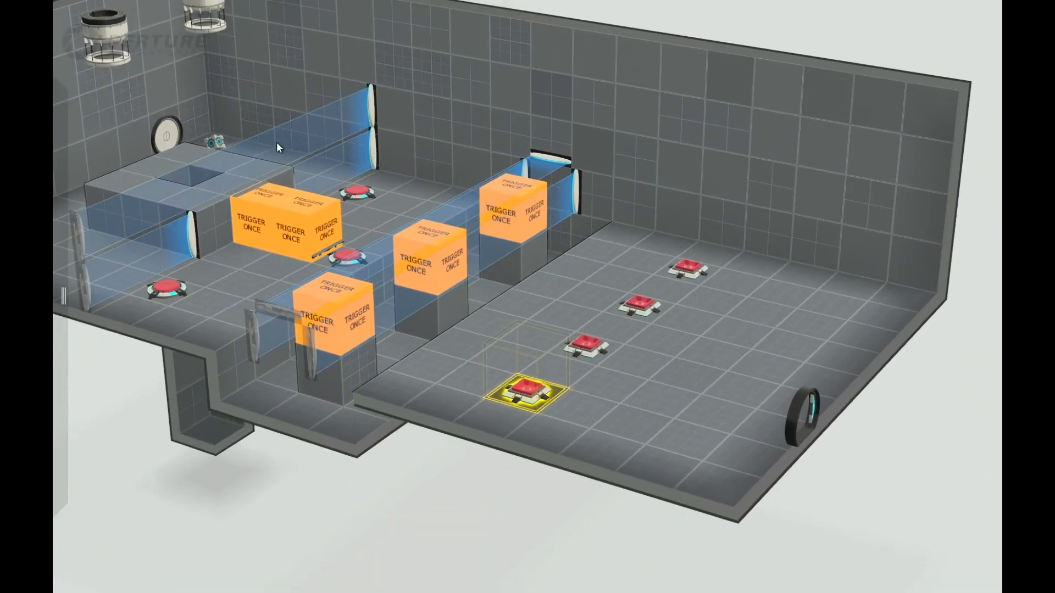
pyautogui.moveTo(428, 475); pyautogui.dragTo(512, 461, button='middle')
pyautogui.moveTo(53, 112)
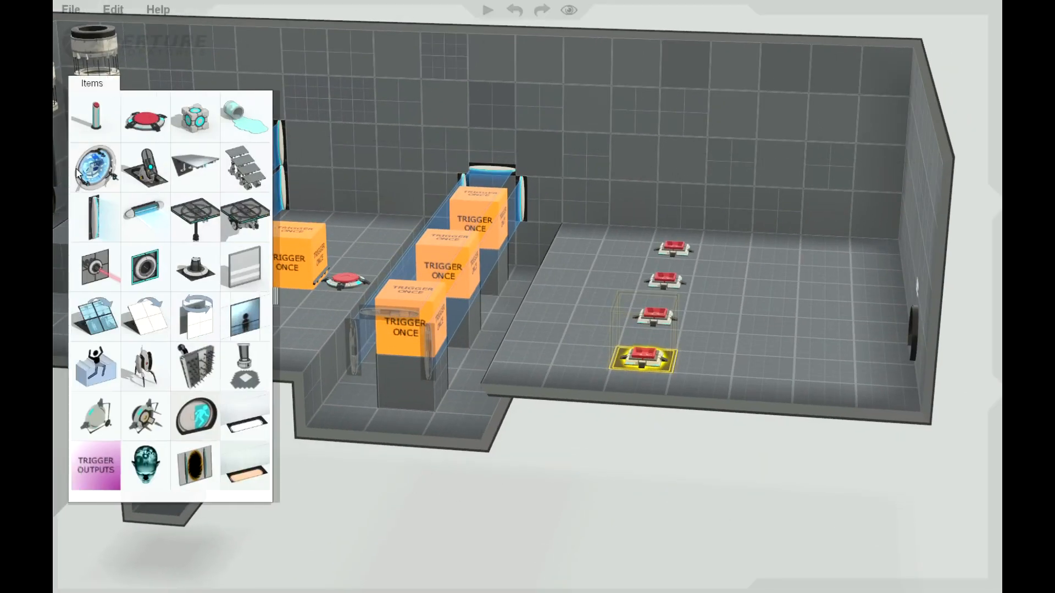
pyautogui.moveTo(101, 229); pyautogui.dragTo(757, 218)
pyautogui.moveTo(719, 419); pyautogui.dragTo(869, 449)
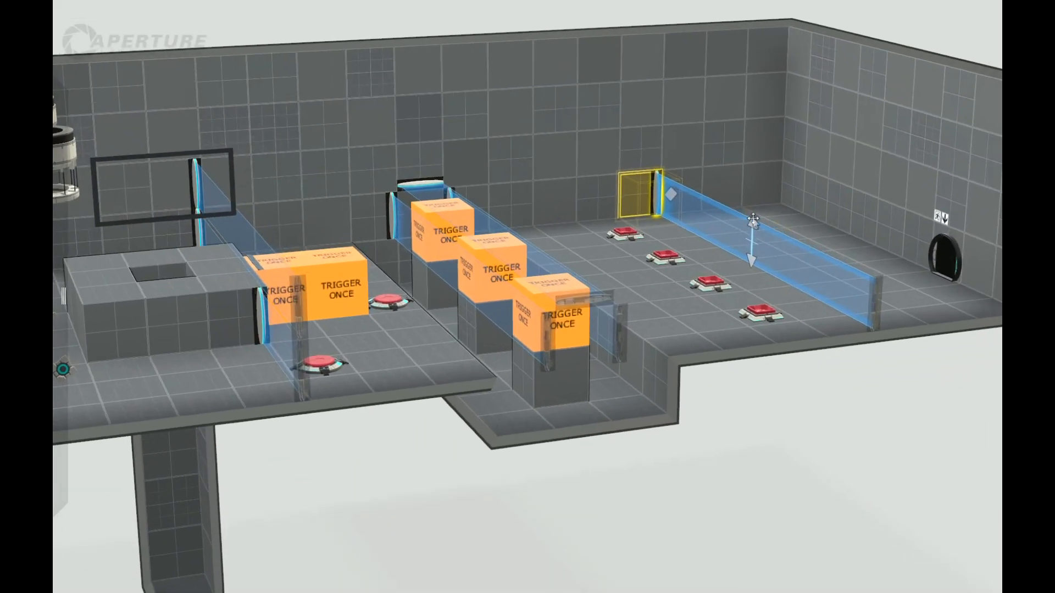
pyautogui.moveTo(755, 221); pyautogui.dragTo(753, 196)
# Place a floor button beneath the middle cube behind the raised block and set its button type to Sphere.
pyautogui.moveTo(752, 412); pyautogui.dragTo(569, 448)
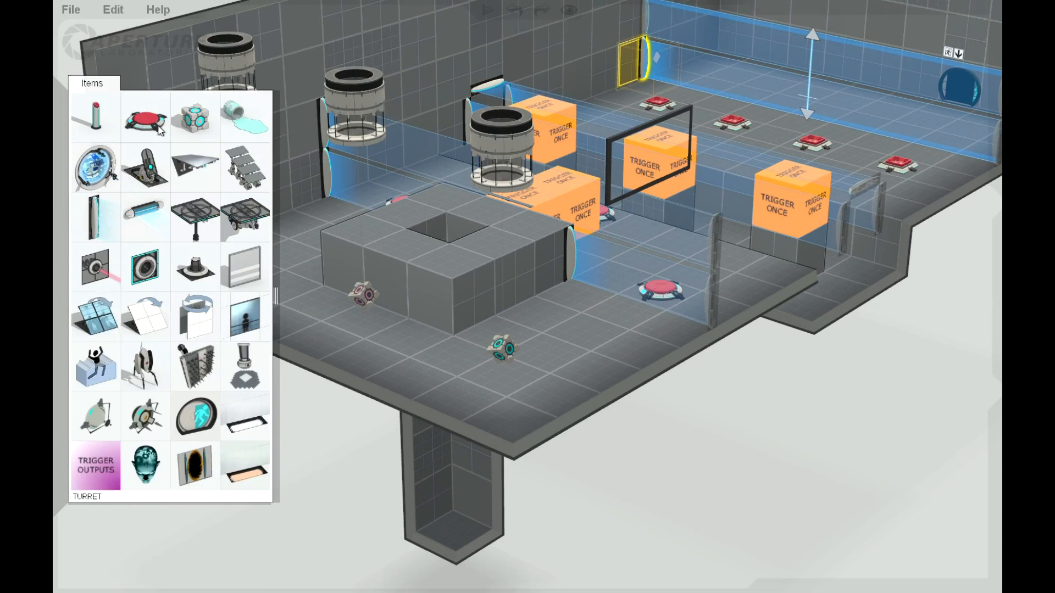
pyautogui.moveTo(144, 130); pyautogui.dragTo(363, 319)
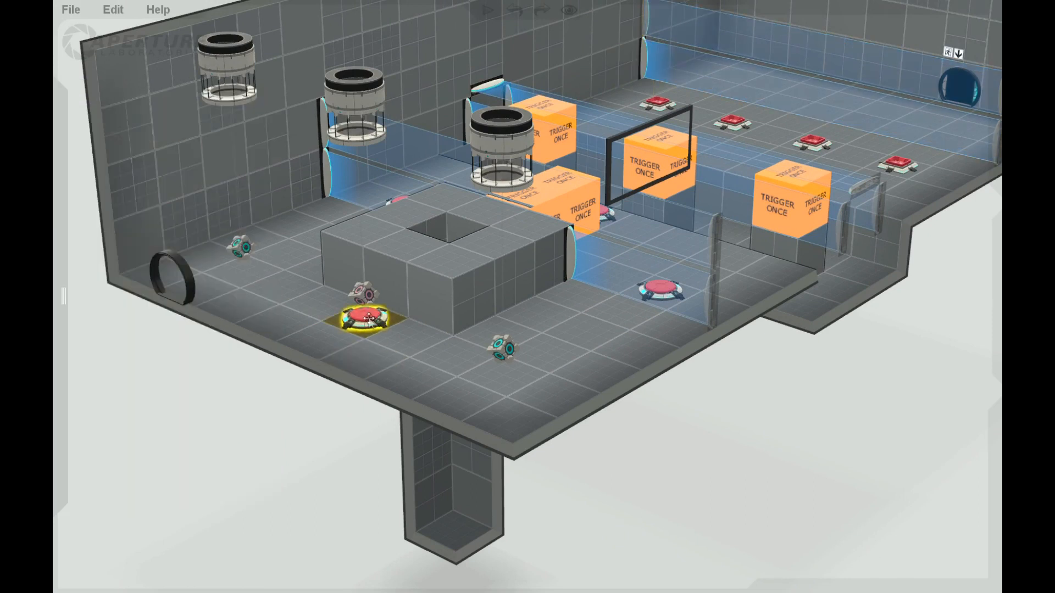
pyautogui.rightClick(372, 329)
pyautogui.moveTo(448, 360)
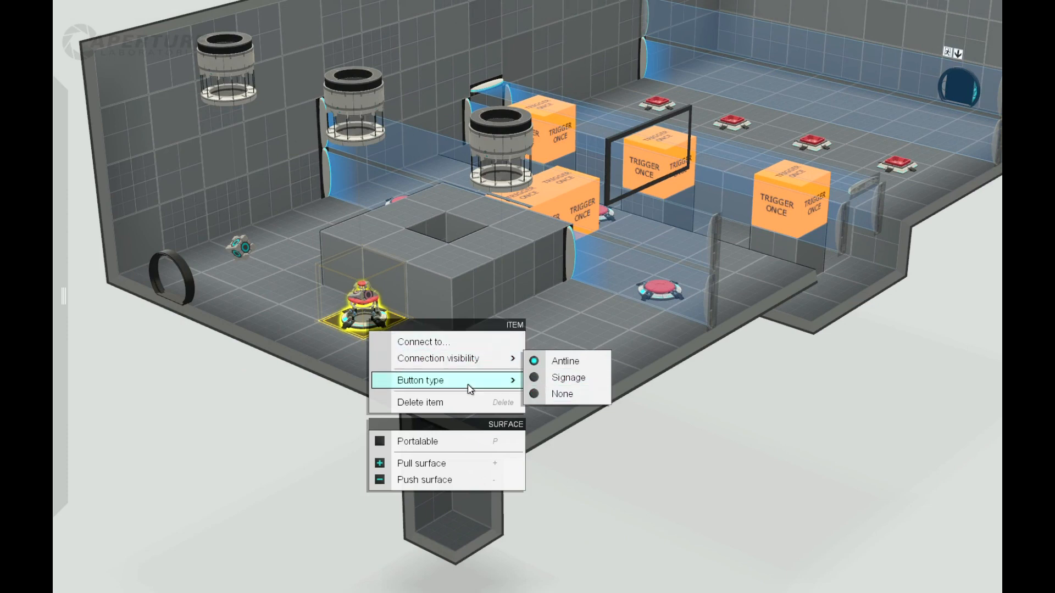
pyautogui.moveTo(473, 380)
pyautogui.click(559, 405)
pyautogui.click(565, 420)
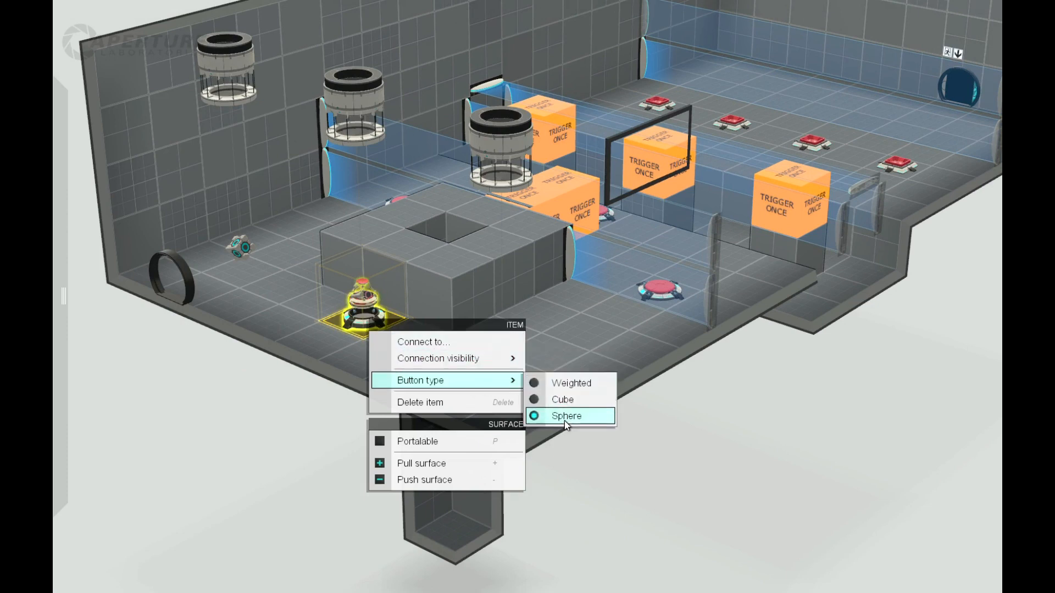
pyautogui.click(366, 330)
pyautogui.moveTo(332, 433)
pyautogui.mouseDown()
pyautogui.moveTo(339, 393)
pyautogui.moveTo(331, 433)
pyautogui.mouseUp()
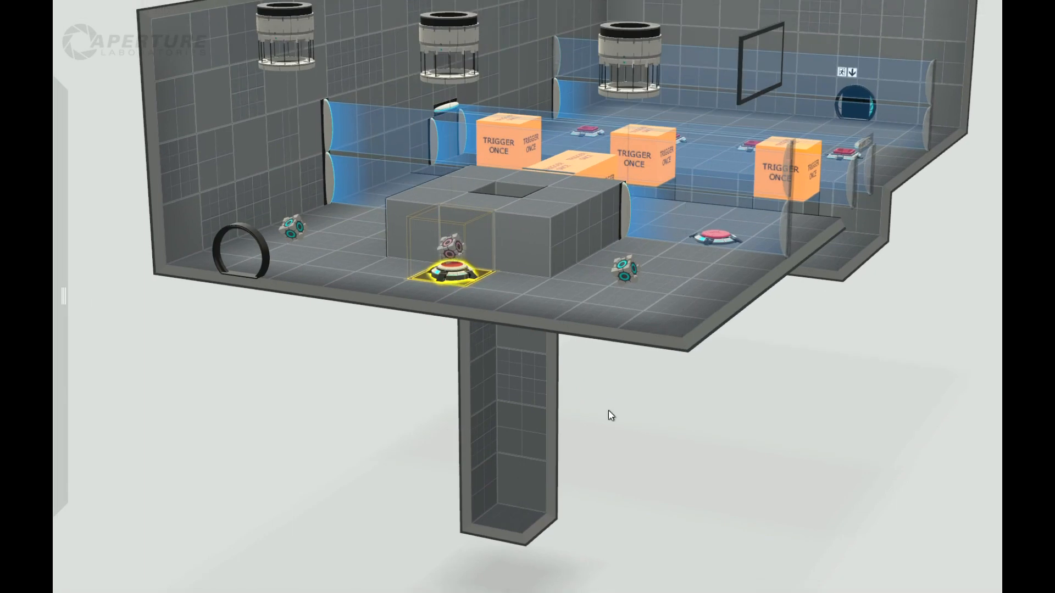
# Place a cube with its dropper beside the door beyond the double-height fizzler and set its cube type to Sphere.
pyautogui.moveTo(751, 387); pyautogui.dragTo(571, 437)
pyautogui.moveTo(665, 438); pyautogui.dragTo(357, 418, button='middle')
pyautogui.moveTo(730, 388); pyautogui.dragTo(797, 432)
pyautogui.moveTo(82, 247)
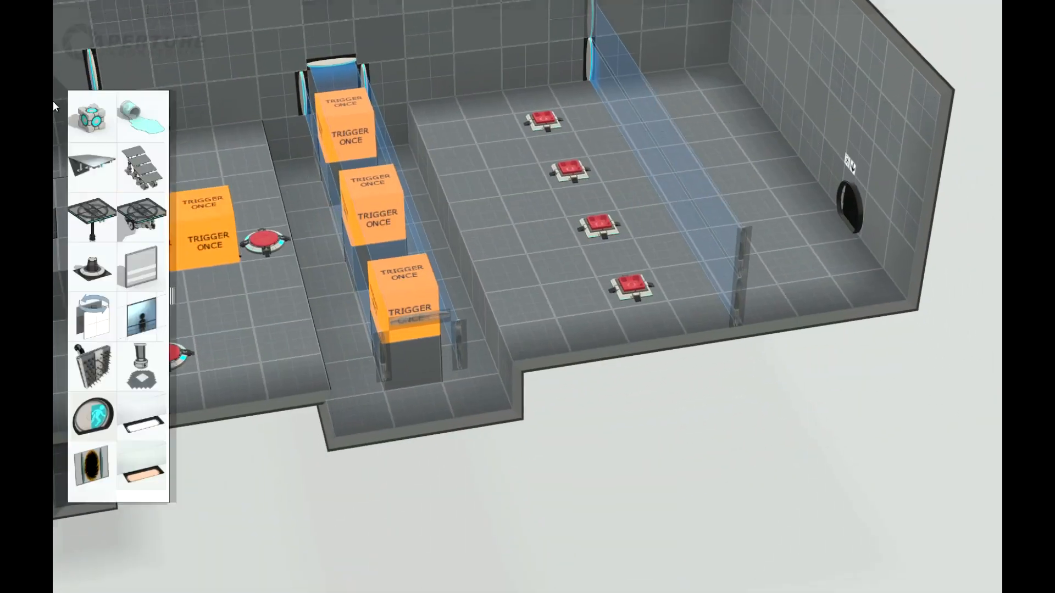
pyautogui.moveTo(193, 118); pyautogui.dragTo(767, 170)
pyautogui.rightClick(787, 161)
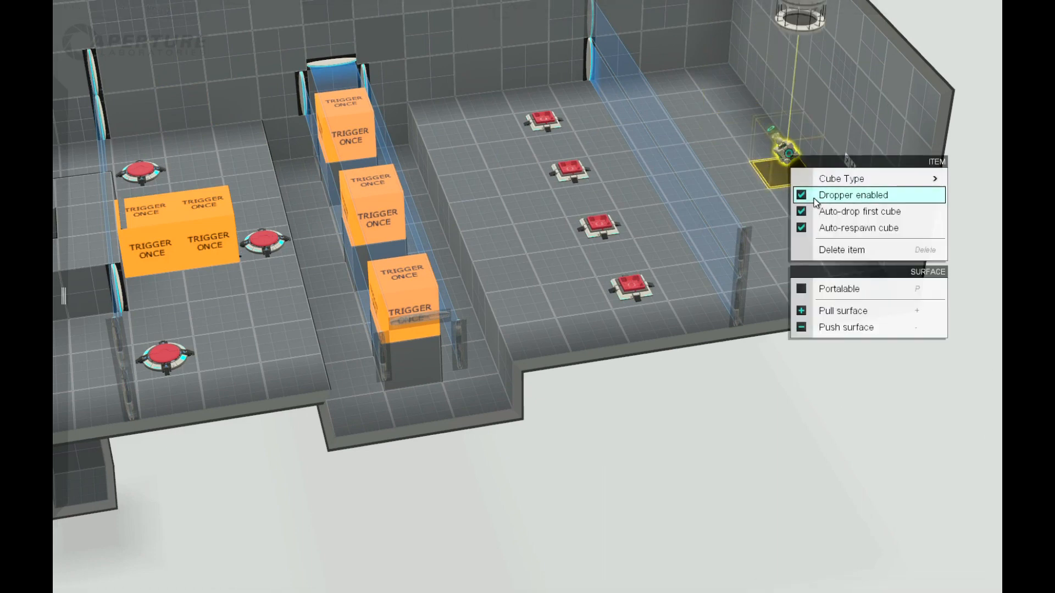
pyautogui.moveTo(869, 182)
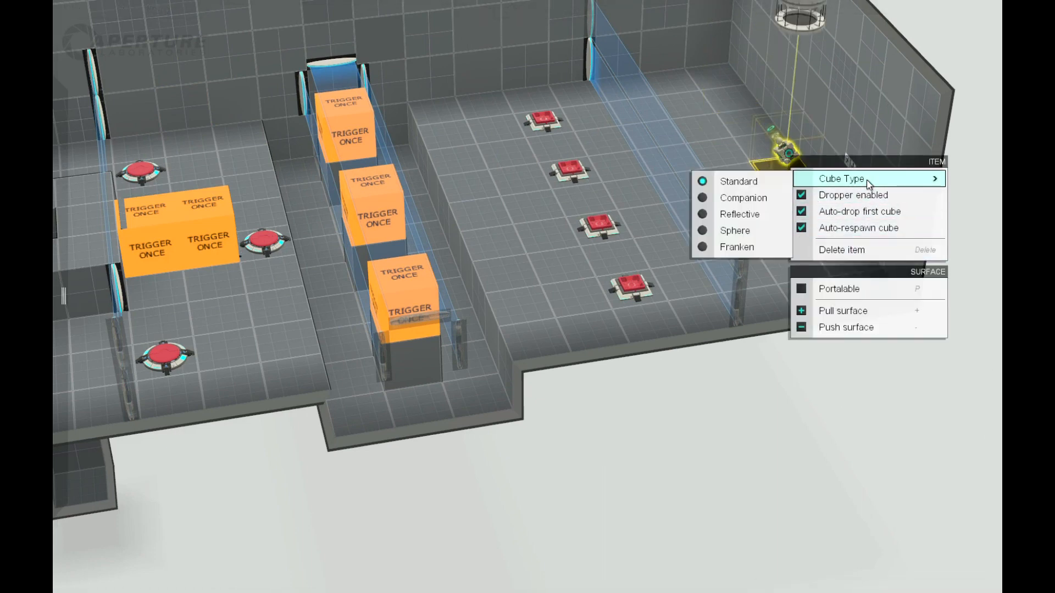
pyautogui.click(754, 217)
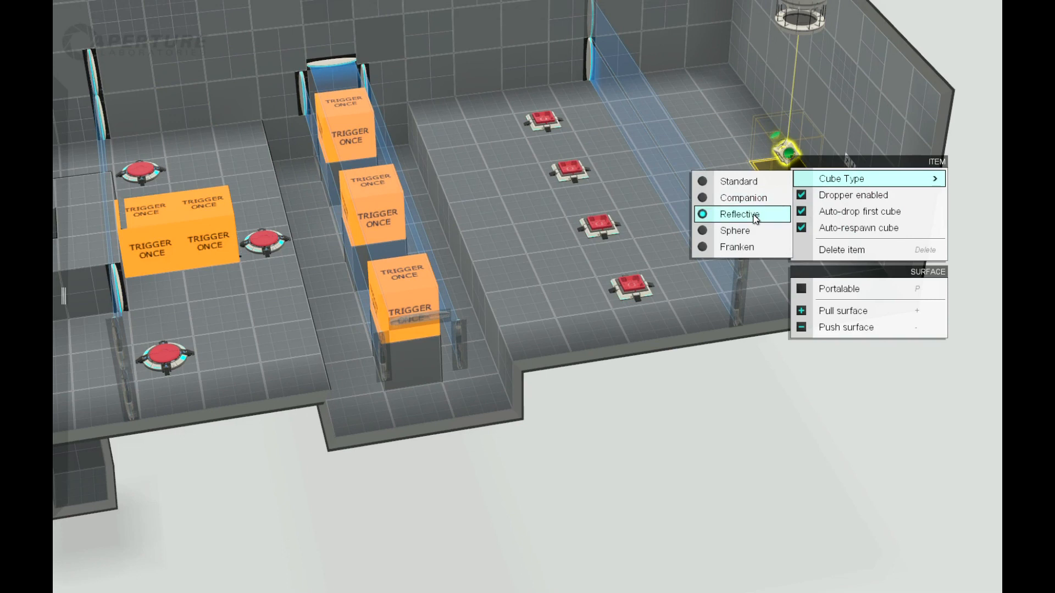
pyautogui.click(735, 230)
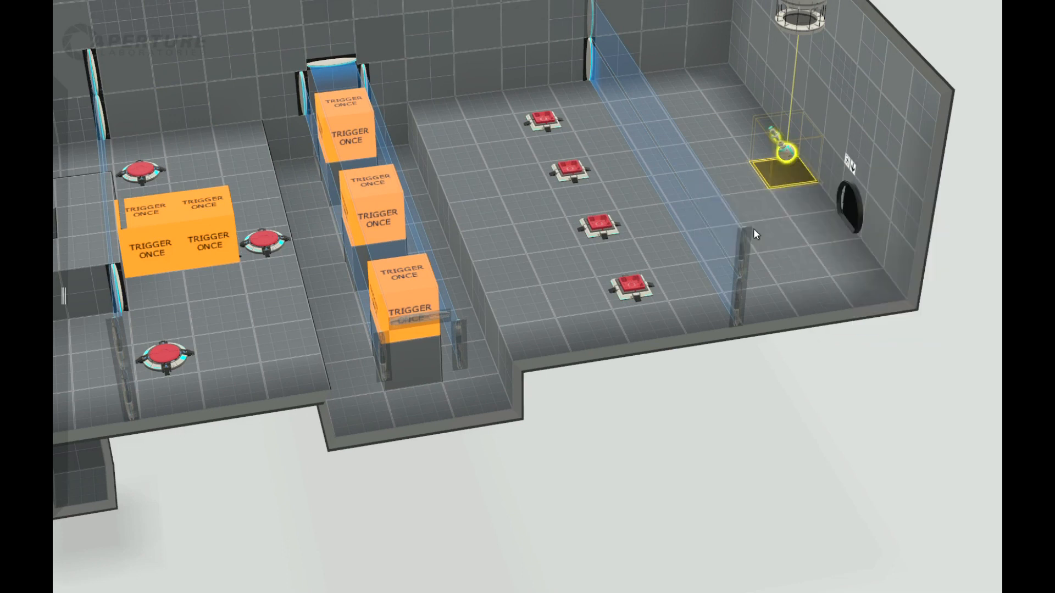
pyautogui.moveTo(747, 394); pyautogui.dragTo(810, 248, button='middle')
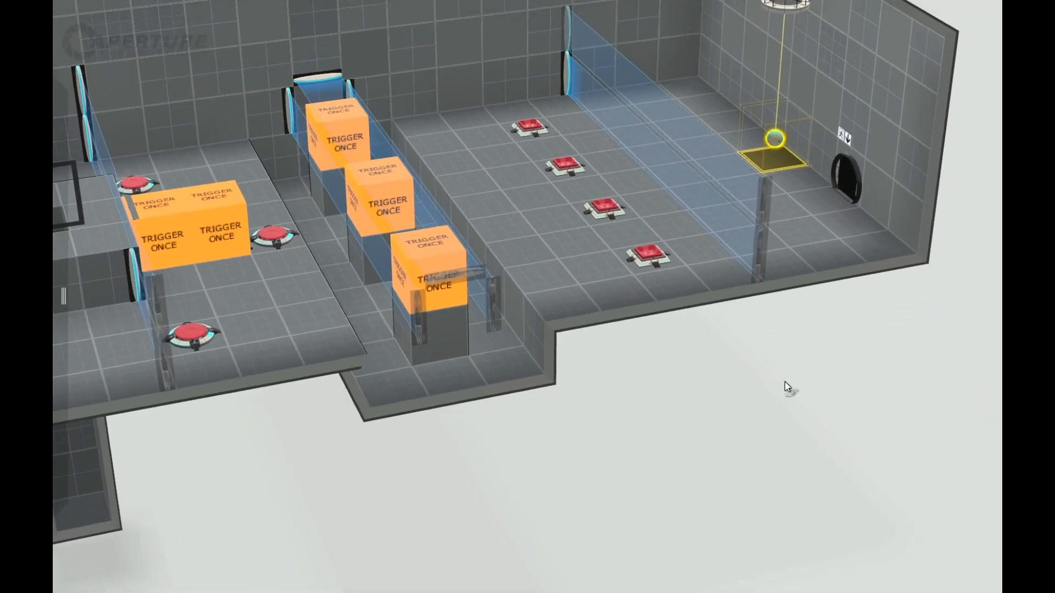
# Move the exit door from the wall beside the sphere to the bottom of the shaft.
pyautogui.moveTo(785, 384); pyautogui.dragTo(736, 384, button='middle')
pyautogui.scroll(-3, 736, 385)
pyautogui.scroll(-1, 736, 385)
pyautogui.moveTo(636, 300); pyautogui.dragTo(284, 312)
pyautogui.moveTo(287, 345); pyautogui.dragTo(591, 187, button='middle')
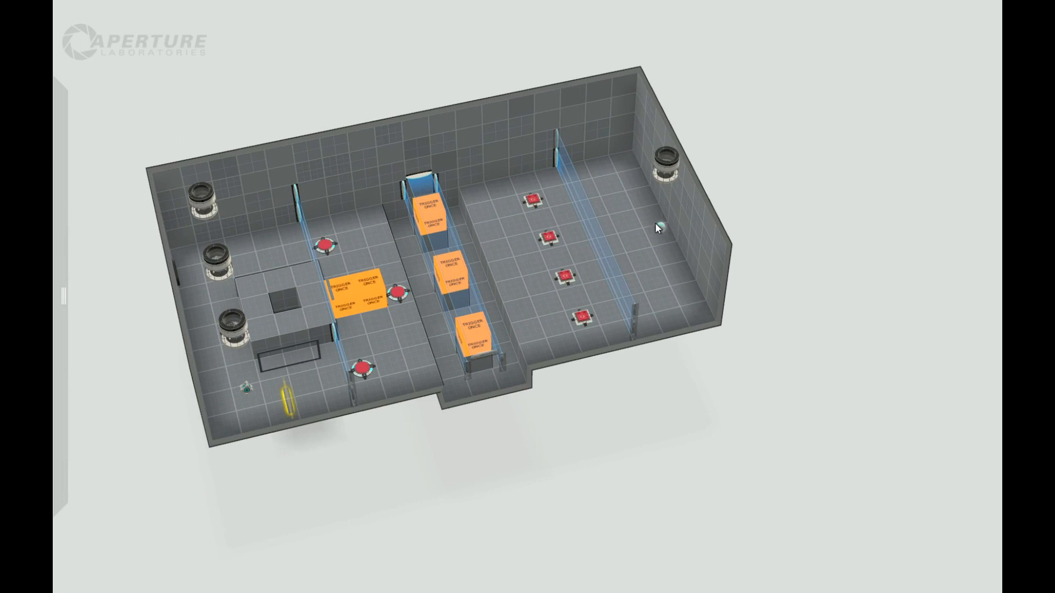
pyautogui.moveTo(175, 389); pyautogui.dragTo(242, 375, button='middle')
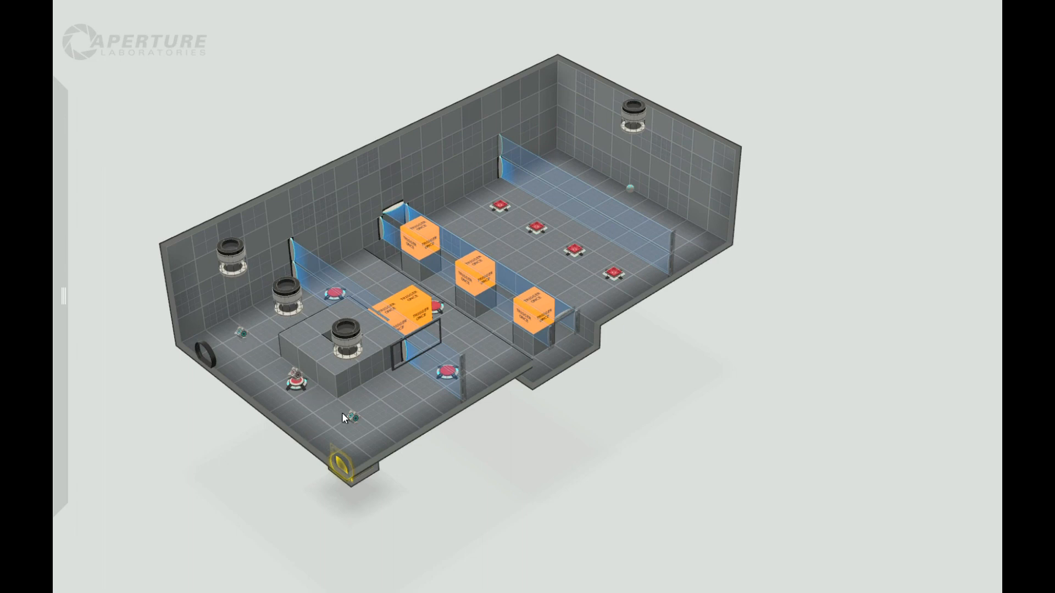
# Examine the whole chamber layout, including the raised block and the shaft below it, from several angles.
pyautogui.moveTo(457, 467); pyautogui.dragTo(423, 459, button='right')
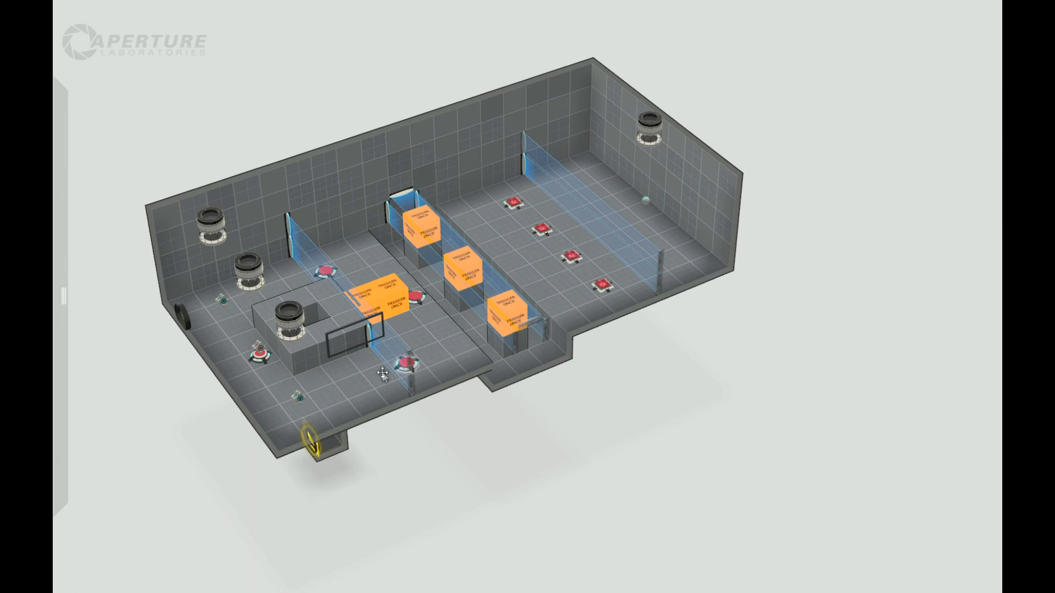
pyautogui.moveTo(277, 464); pyautogui.dragTo(290, 489, button='right')
pyautogui.scroll(3, 291, 442)
pyautogui.moveTo(582, 538); pyautogui.dragTo(407, 518, button='right')
pyautogui.moveTo(407, 518); pyautogui.dragTo(469, 582, button='middle')
pyautogui.moveTo(63, 296)
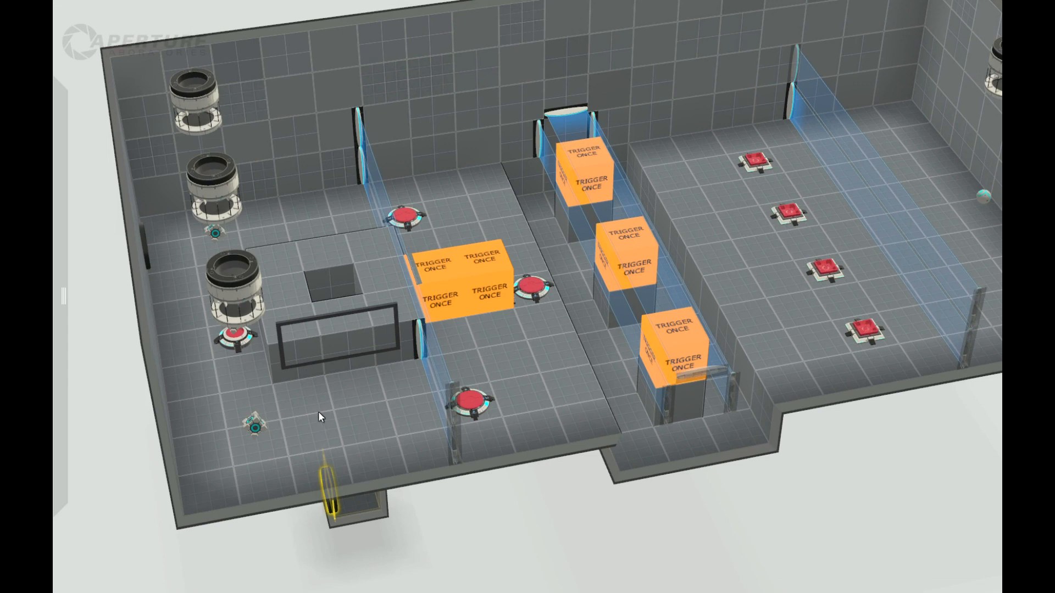
pyautogui.moveTo(501, 508); pyautogui.dragTo(490, 553, button='right')
pyautogui.moveTo(479, 497); pyautogui.dragTo(441, 506, button='right')
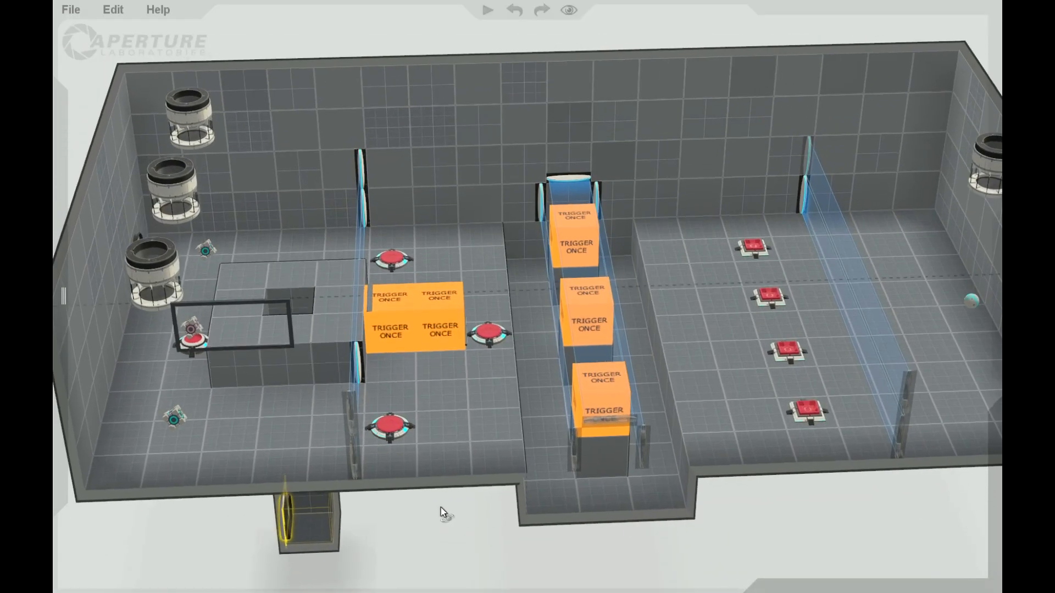
# Place one fizzler inside the shaft opening of the raised block and another on the long wall behind the block.
pyautogui.moveTo(55, 206)
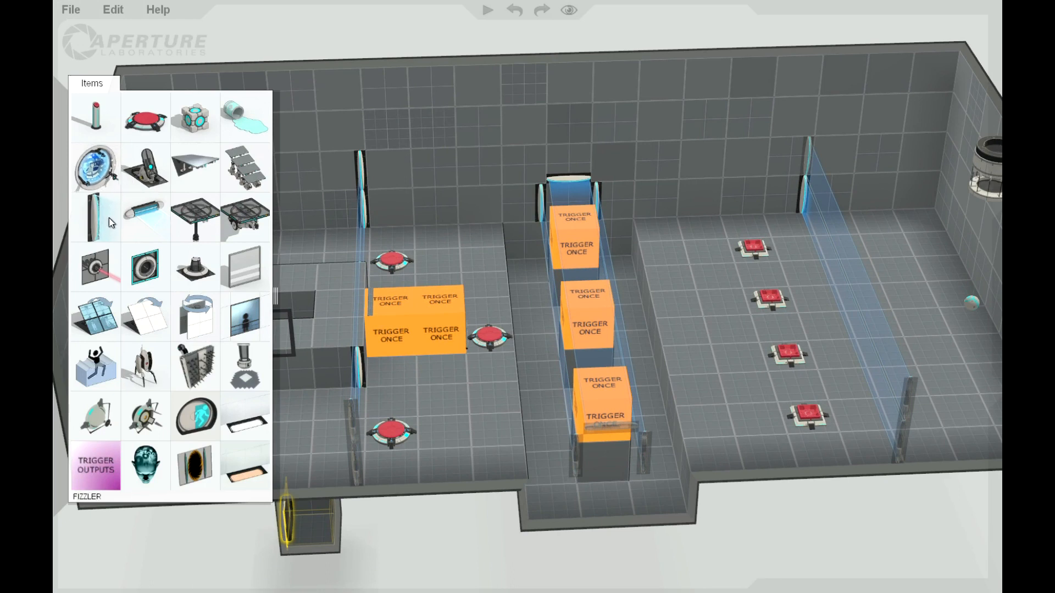
pyautogui.moveTo(105, 222); pyautogui.dragTo(297, 310)
pyautogui.moveTo(65, 194)
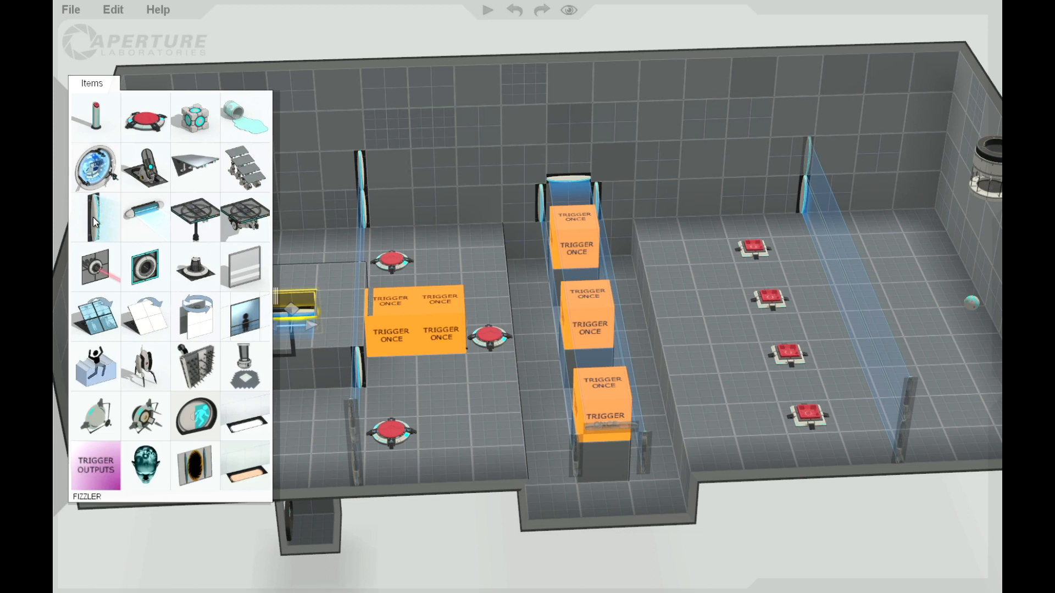
pyautogui.moveTo(94, 217); pyautogui.dragTo(299, 183)
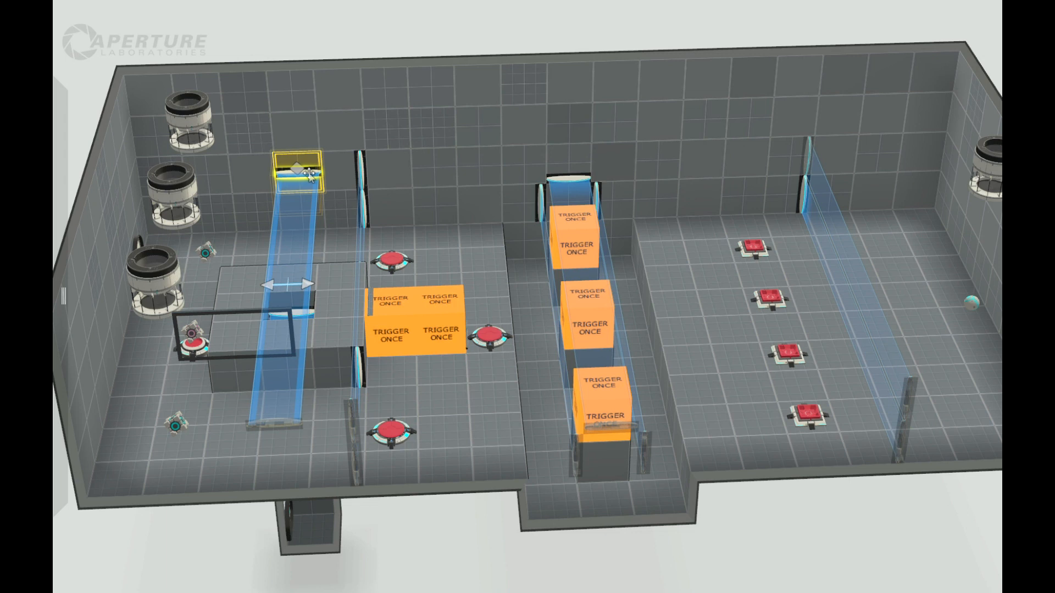
# Delete the fizzler on the long wall behind the raised block and the one inside the shaft.
pyautogui.moveTo(346, 569); pyautogui.dragTo(405, 535, button='middle')
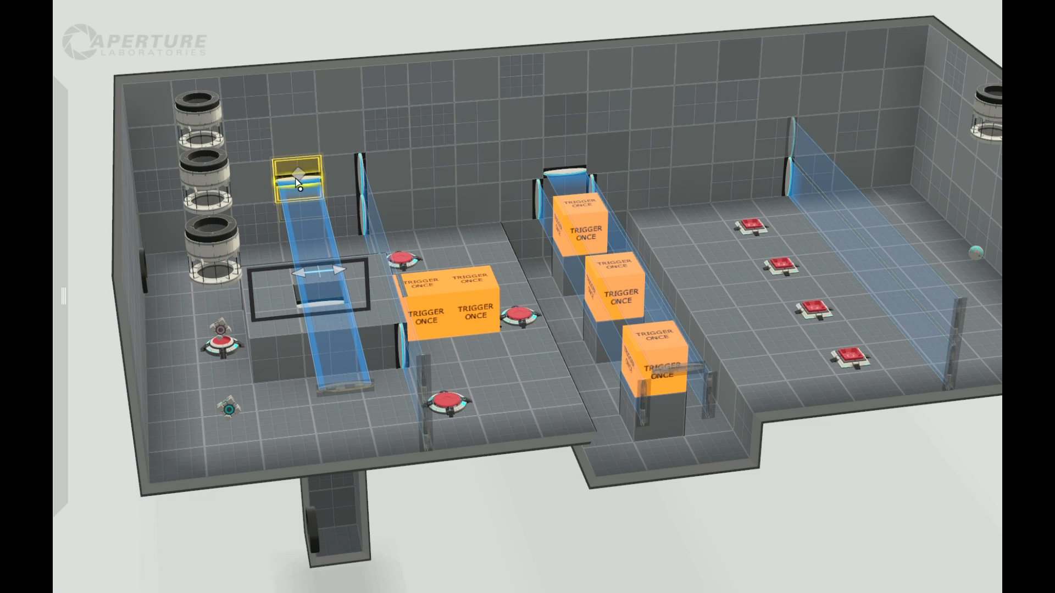
pyautogui.moveTo(297, 182); pyautogui.dragTo(294, 210)
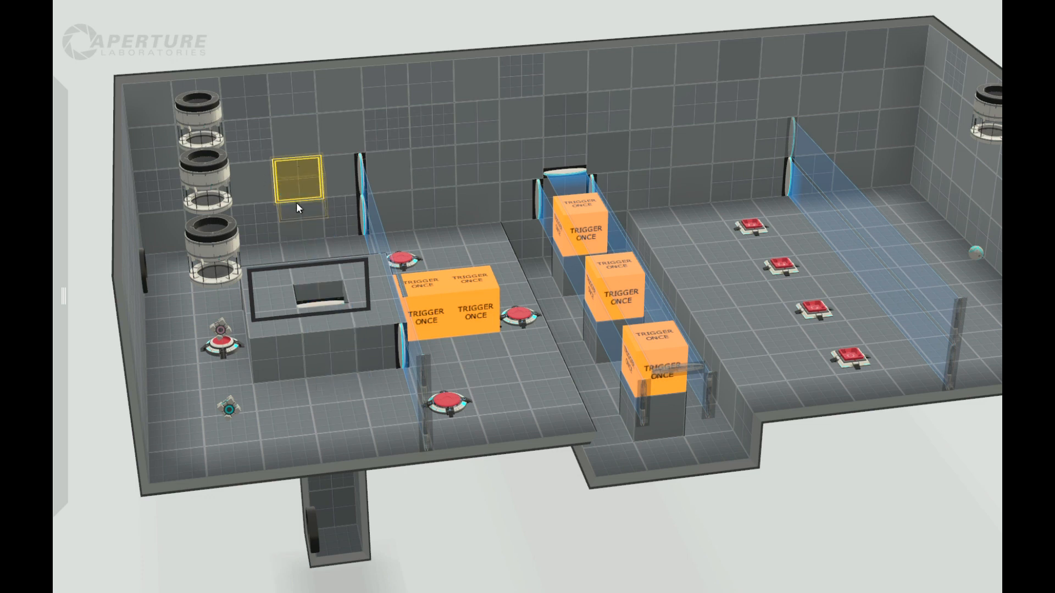
pyautogui.moveTo(430, 469); pyautogui.dragTo(434, 591, button='middle')
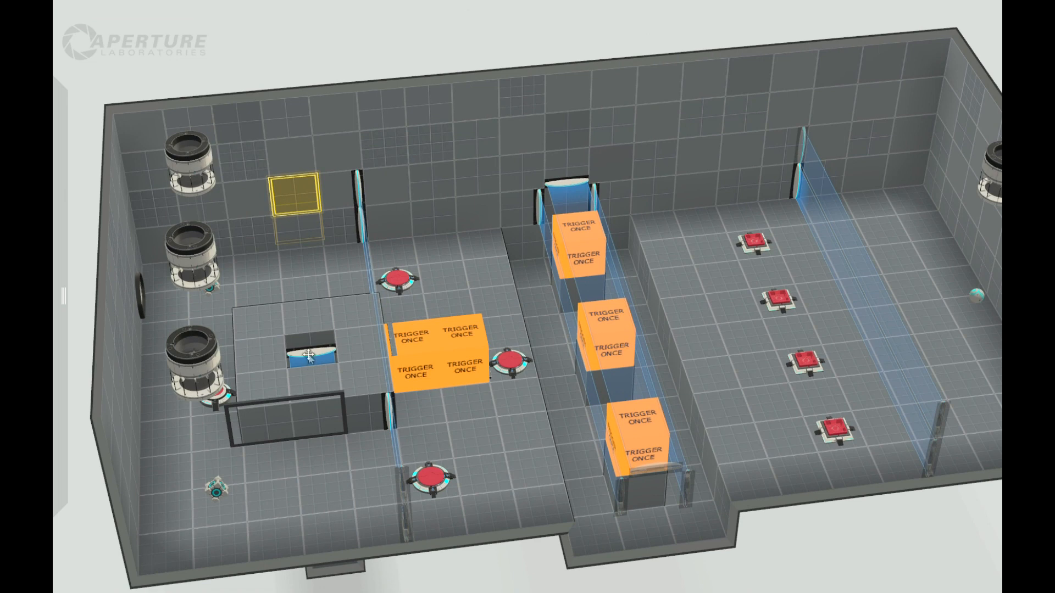
pyautogui.moveTo(309, 355); pyautogui.dragTo(309, 354)
# Place a floor button on the bottom of the shaft and set its button type to Cube.
pyautogui.moveTo(421, 569); pyautogui.dragTo(454, 456, button='middle')
pyautogui.click(355, 515)
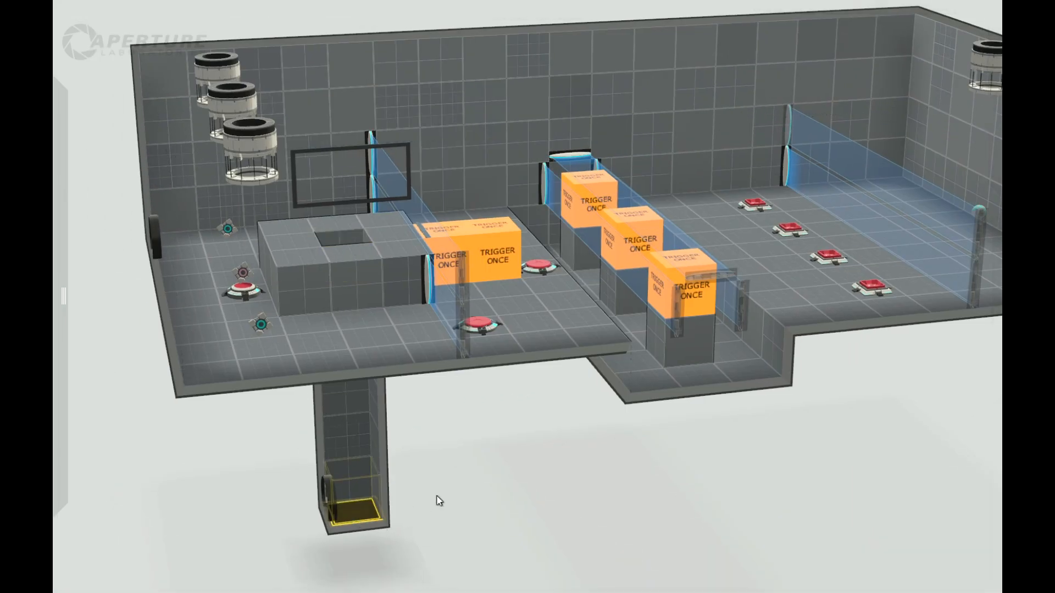
pyautogui.moveTo(439, 501); pyautogui.dragTo(401, 508, button='middle')
pyautogui.moveTo(70, 308)
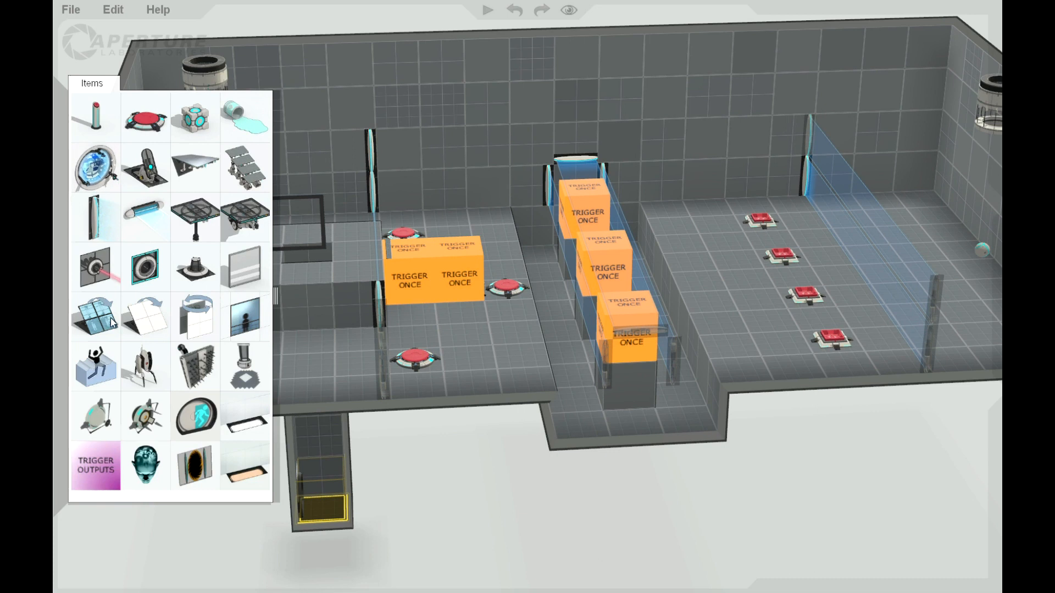
pyautogui.moveTo(145, 118); pyautogui.dragTo(253, 367)
pyautogui.moveTo(307, 493); pyautogui.dragTo(319, 501)
pyautogui.rightClick(321, 502)
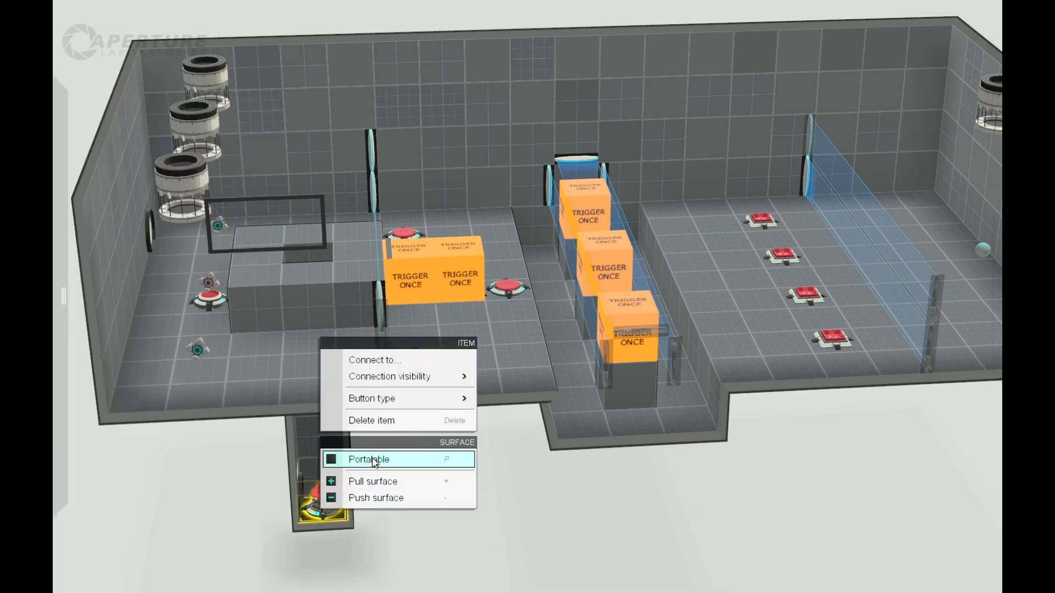
pyautogui.moveTo(385, 401)
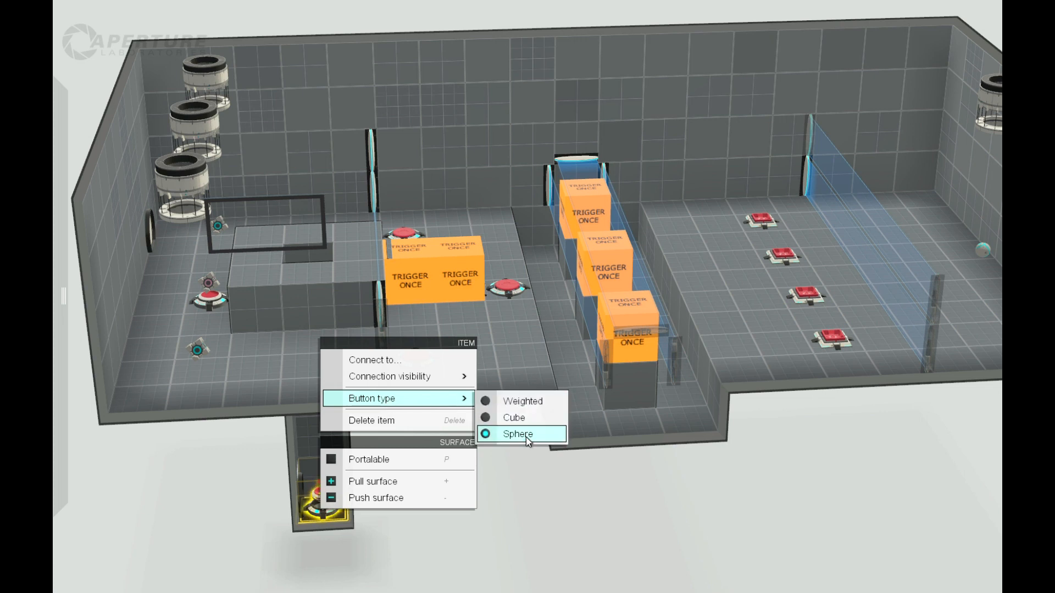
pyautogui.click(525, 424)
# Extend the lowest three tiles of a shaft side wall outward by four tiles to form a corridor.
pyautogui.moveTo(438, 519); pyautogui.dragTo(479, 509)
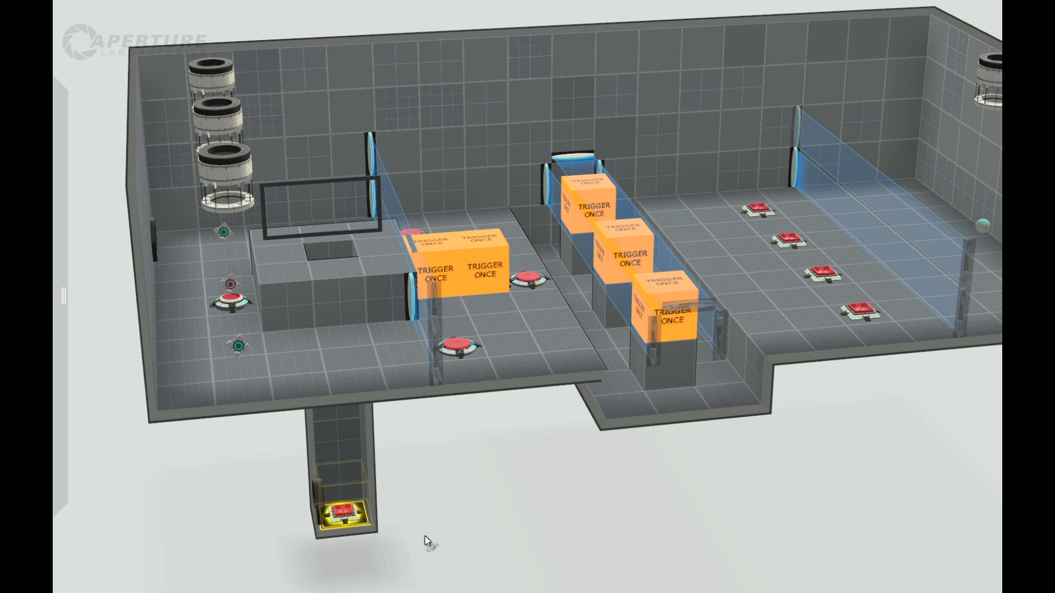
pyautogui.moveTo(424, 536); pyautogui.dragTo(411, 499)
pyautogui.moveTo(238, 428); pyautogui.dragTo(305, 453)
pyautogui.moveTo(182, 426); pyautogui.dragTo(276, 431)
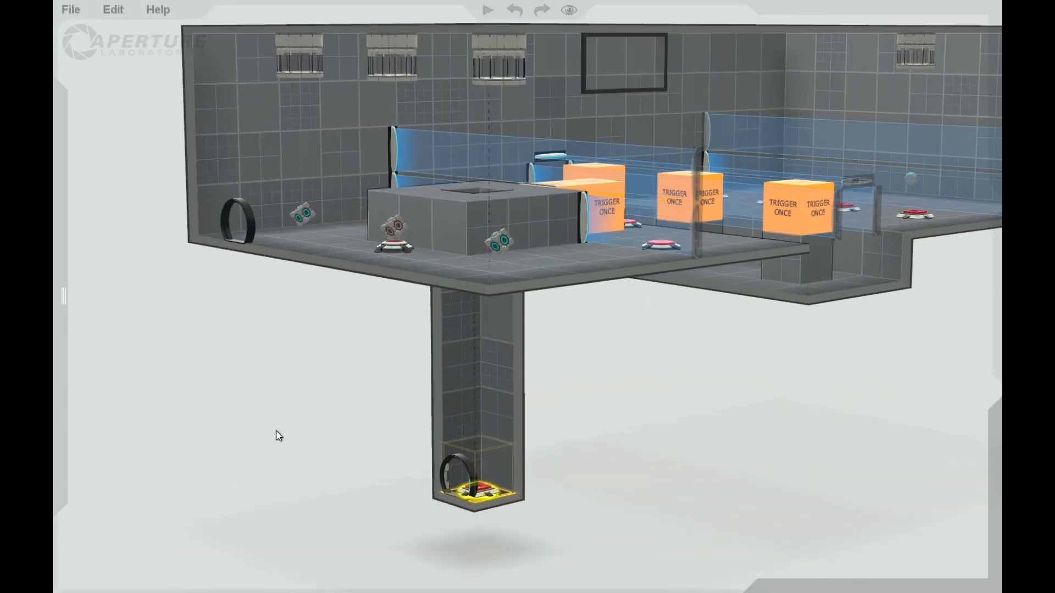
pyautogui.click(461, 446)
pyautogui.moveTo(461, 378); pyautogui.dragTo(467, 462)
pyautogui.moveTo(608, 438); pyautogui.dragTo(498, 394)
pyautogui.moveTo(860, 546); pyautogui.dragTo(873, 577, button='right')
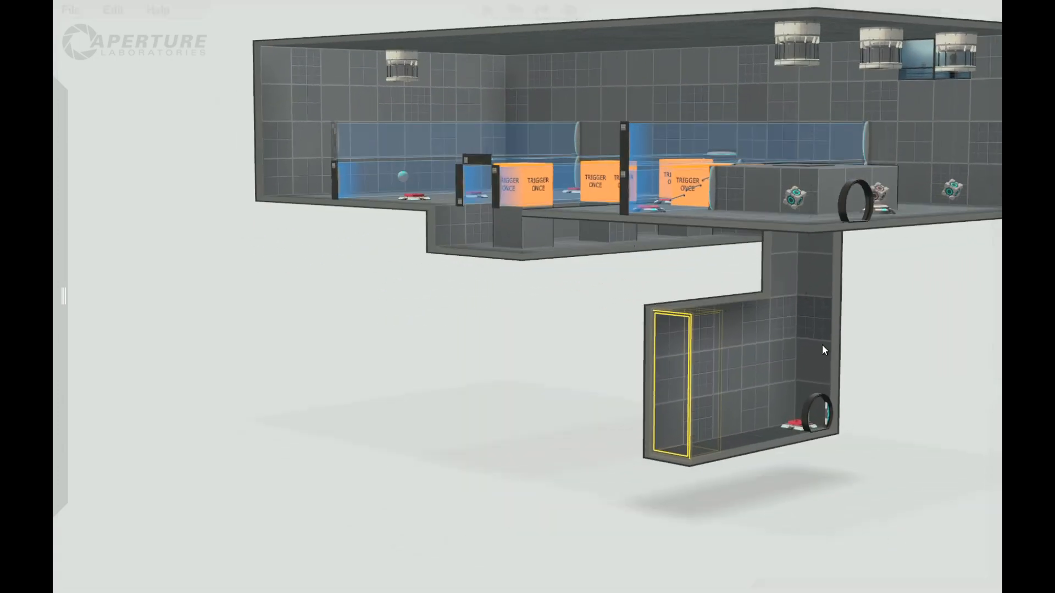
pyautogui.doubleClick(819, 357)
pyautogui.moveTo(903, 358); pyautogui.dragTo(776, 387, button='right')
pyautogui.click(806, 418)
pyautogui.keyDown('shift'); pyautogui.click(809, 339); pyautogui.keyUp('shift')
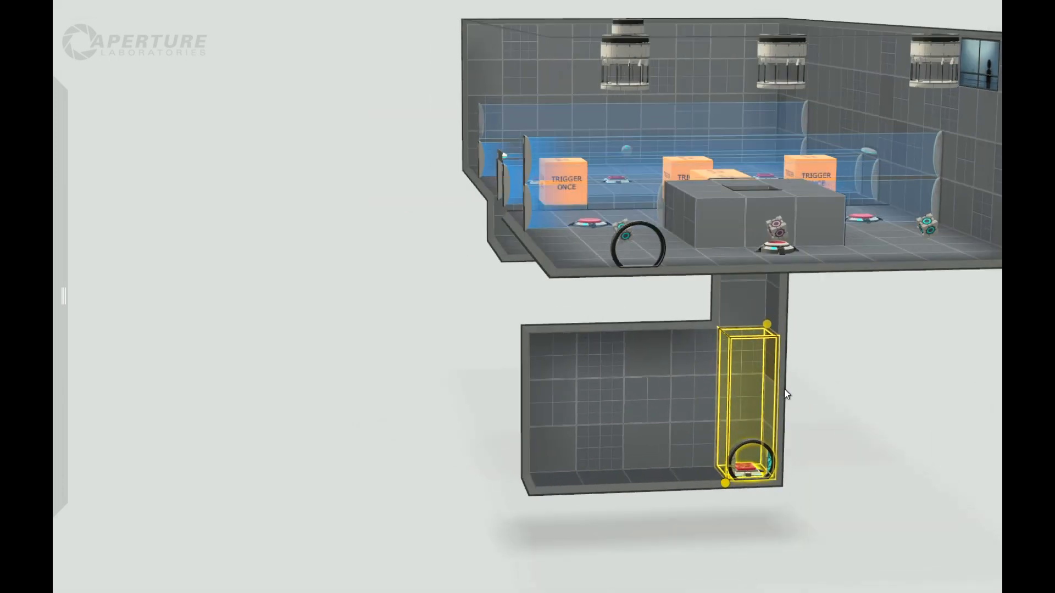
pyautogui.click(775, 351)
pyautogui.moveTo(776, 394); pyautogui.dragTo(797, 429)
pyautogui.moveTo(752, 547); pyautogui.dragTo(724, 550, button='middle')
# Pull the corridor's whole long side wall outward to create a large room running beneath the chamber.
pyautogui.click(609, 408)
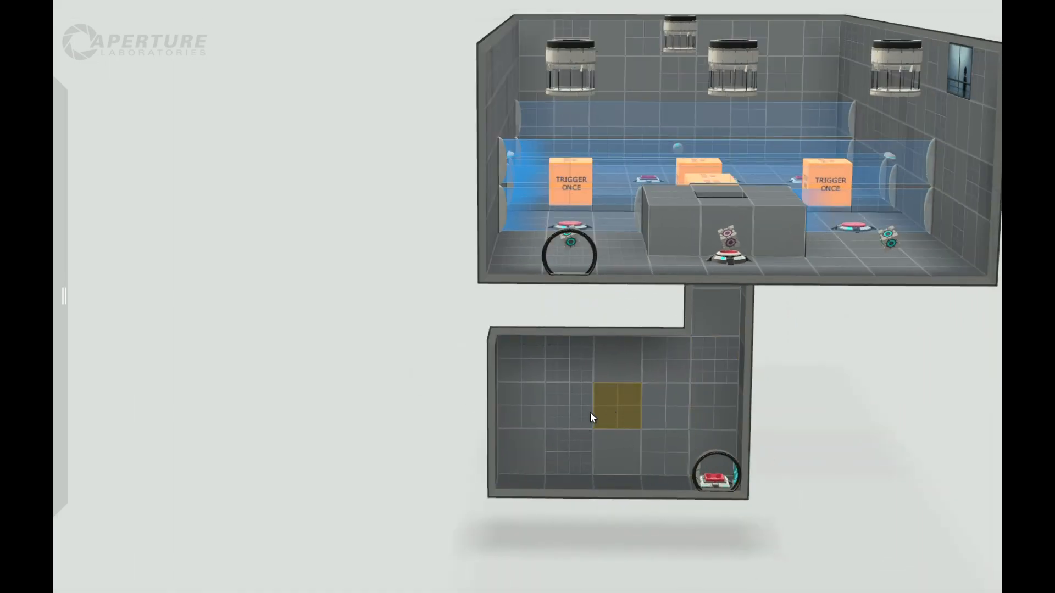
pyautogui.doubleClick(590, 412)
pyautogui.moveTo(548, 533); pyautogui.dragTo(565, 278, button='middle')
pyautogui.moveTo(565, 279); pyautogui.dragTo(745, 379)
pyautogui.moveTo(647, 498); pyautogui.dragTo(750, 376, button='middle')
pyautogui.moveTo(713, 308); pyautogui.dragTo(82, 267)
pyautogui.moveTo(695, 483); pyautogui.dragTo(448, 471, button='middle')
# Lower the entire floor of the room beneath the chamber until its long wall is six tiles high.
pyautogui.click(466, 471)
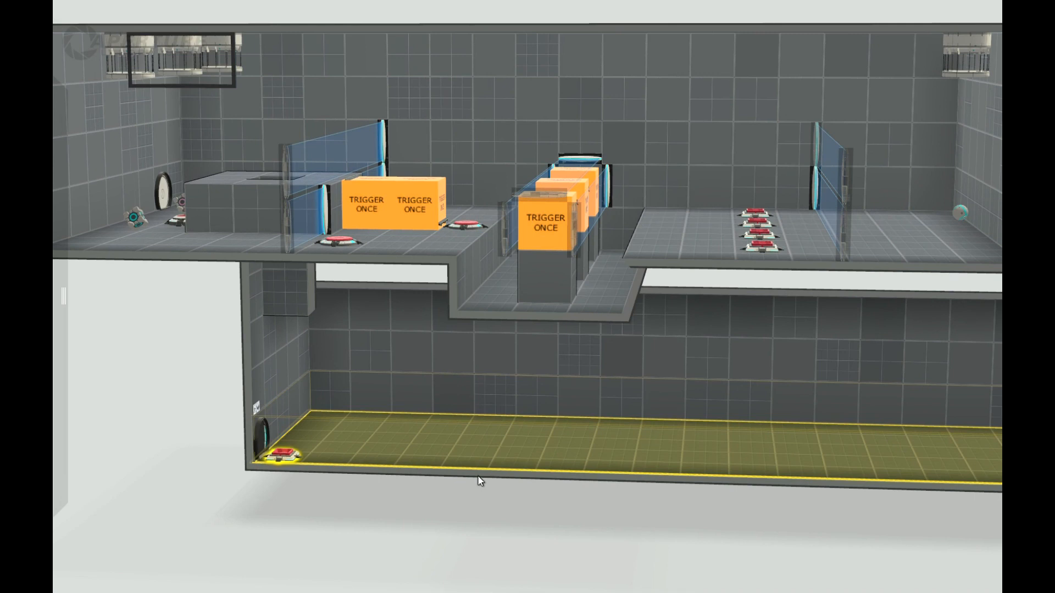
pyautogui.moveTo(479, 481); pyautogui.dragTo(440, 555)
pyautogui.moveTo(304, 582); pyautogui.dragTo(378, 372, button='middle')
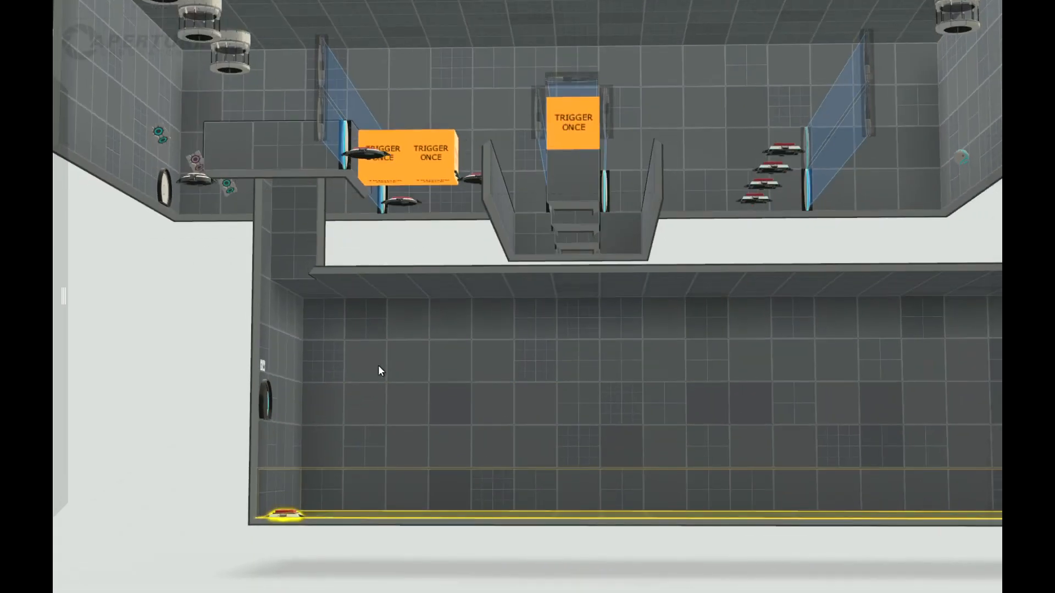
pyautogui.click(378, 366)
pyautogui.keyDown('shift'); pyautogui.click(434, 366); pyautogui.keyUp('shift')
pyautogui.moveTo(436, 548); pyautogui.dragTo(435, 505, button='middle')
pyautogui.doubleClick(433, 537)
pyautogui.moveTo(432, 548); pyautogui.dragTo(431, 583)
# Form a letter I on the lower room's long wall from portalable tiles: two three-tile rows joined by a two-tile stem.
pyautogui.click(388, 494)
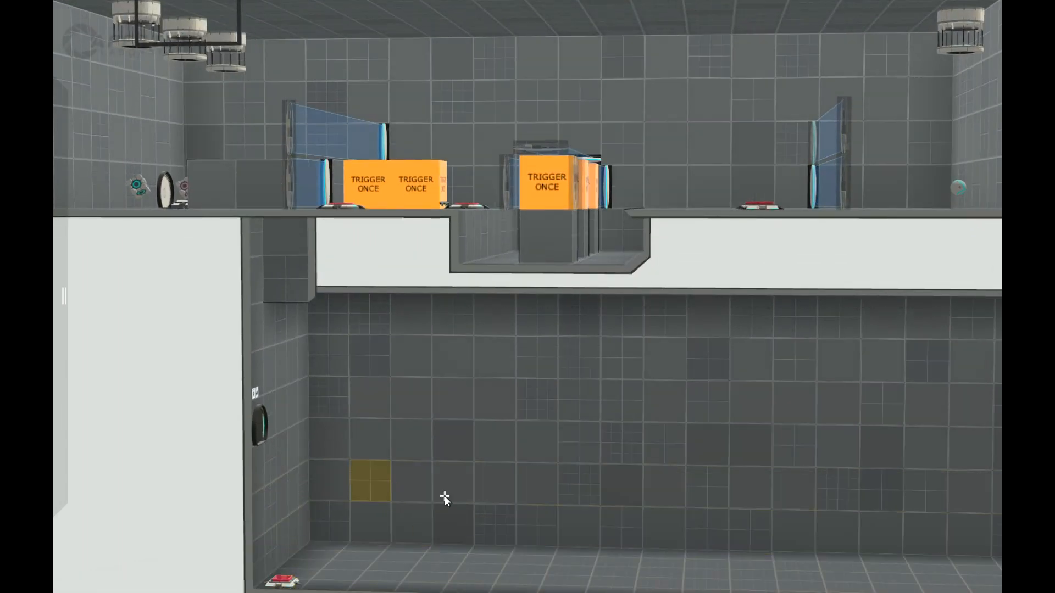
pyautogui.keyDown('shift'); pyautogui.click(444, 496); pyautogui.keyUp('shift')
pyautogui.rightClick(443, 488)
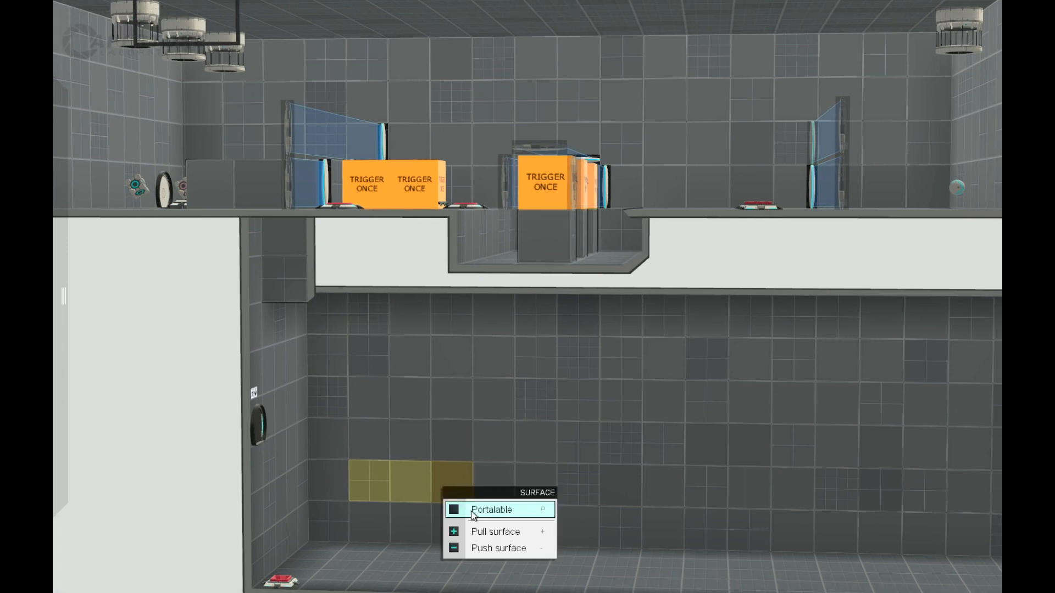
pyautogui.click(480, 511)
pyautogui.click(364, 355)
pyautogui.keyDown('shift'); pyautogui.click(444, 357); pyautogui.keyUp('shift')
pyautogui.rightClick(445, 356)
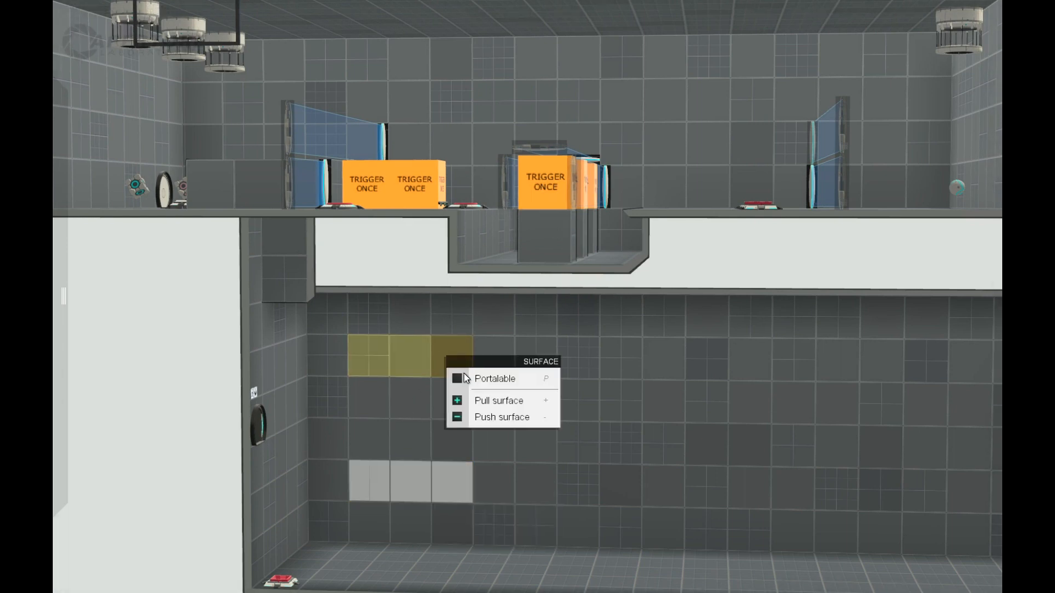
pyautogui.click(463, 374)
pyautogui.click(417, 408)
pyautogui.keyDown('shift'); pyautogui.click(430, 434); pyautogui.keyUp('shift')
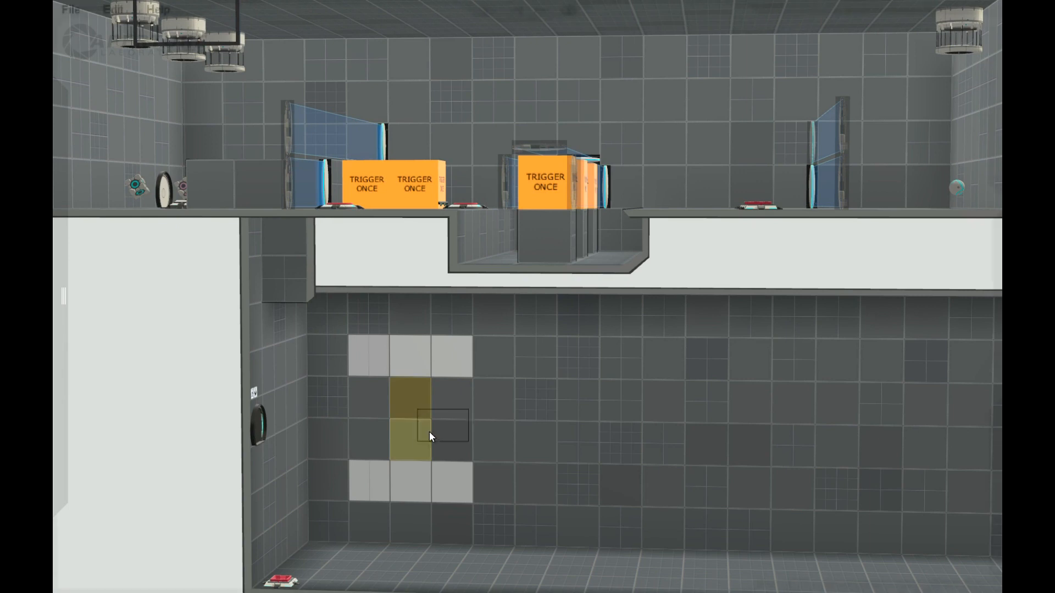
pyautogui.rightClick(430, 431)
# Make a vertical column of four wall tiles portalable, two tiles past the letter I, as the stem of an L.
pyautogui.moveTo(157, 394); pyautogui.dragTo(180, 377)
pyautogui.moveTo(111, 370); pyautogui.dragTo(139, 364)
pyautogui.press('d')
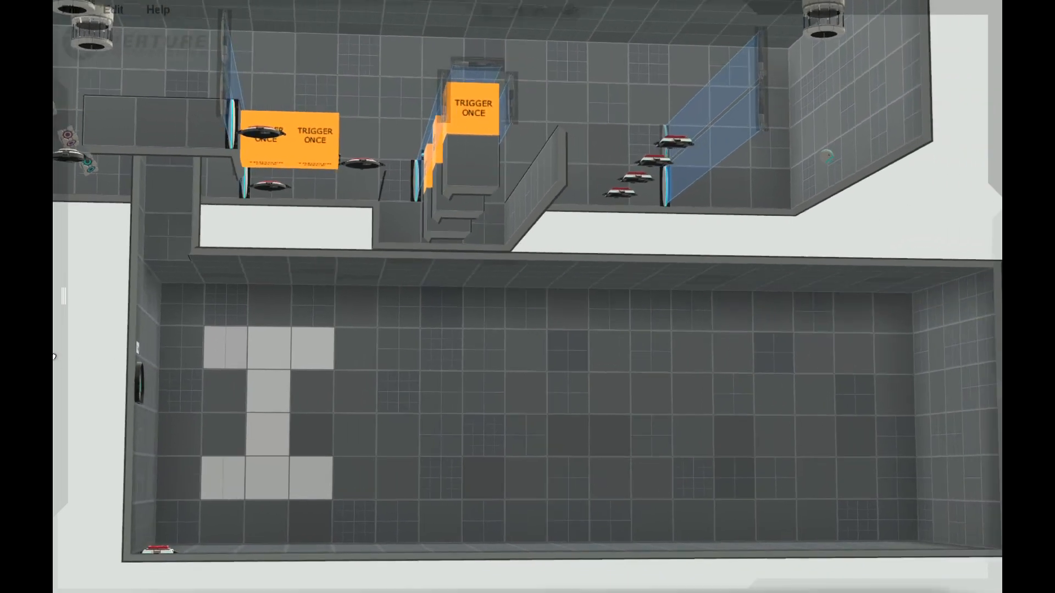
pyautogui.press('s')
pyautogui.moveTo(511, 532); pyautogui.dragTo(568, 541)
pyautogui.press('d')
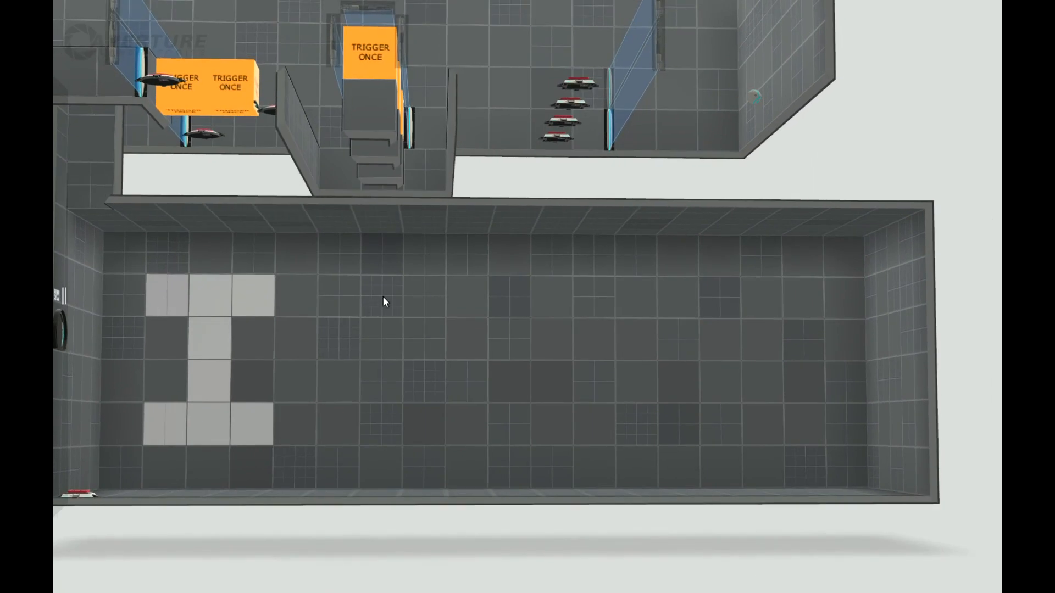
pyautogui.moveTo(384, 298); pyautogui.dragTo(388, 426, button='right')
pyautogui.press('p')
# Make the two wall tiles next to the stem's lowest tile portalable to complete the letter L.
pyautogui.click(470, 425)
pyautogui.rightClick(433, 421)
pyautogui.click(466, 422)
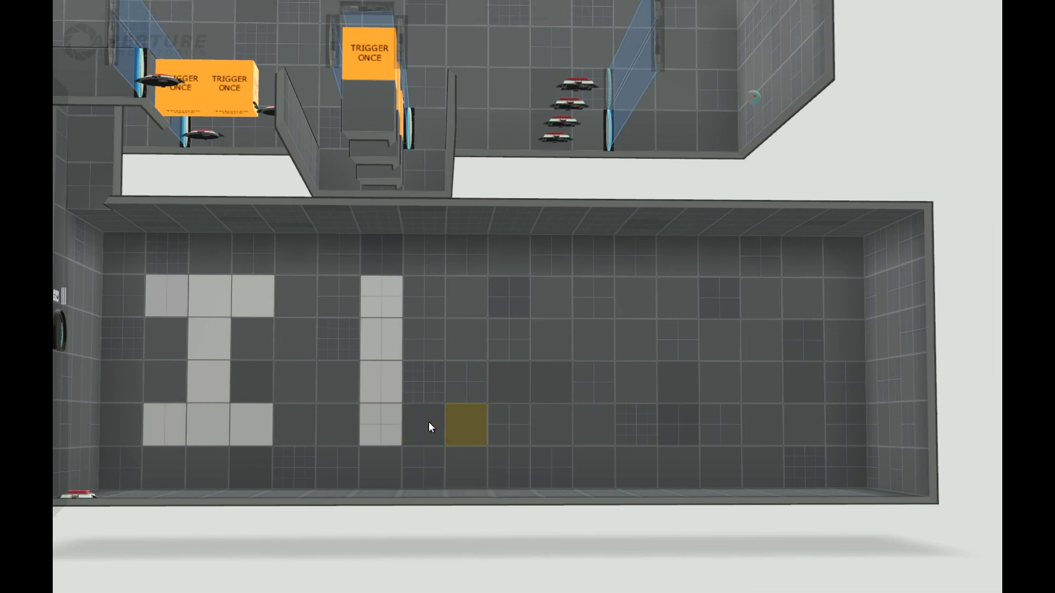
pyautogui.keyDown('shift'); pyautogui.click(429, 422); pyautogui.keyUp('shift')
pyautogui.rightClick(428, 423)
pyautogui.click(457, 447)
pyautogui.moveTo(537, 299); pyautogui.dragTo(550, 413)
pyautogui.rightClick(550, 413)
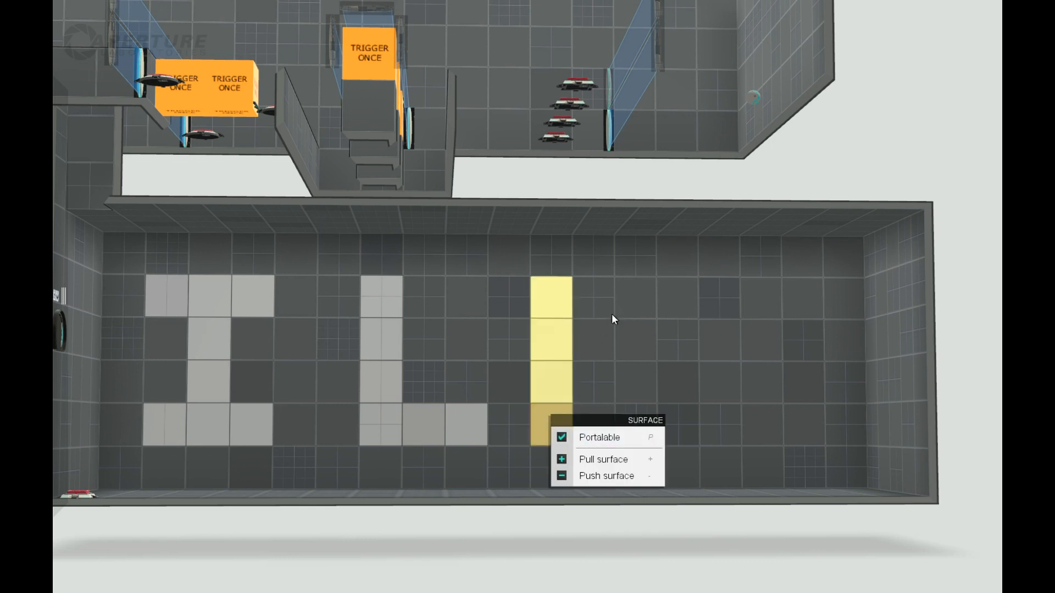
pyautogui.click(626, 298)
pyautogui.keyDown('shift'); pyautogui.click(604, 298); pyautogui.keyUp('shift')
pyautogui.rightClick(604, 299)
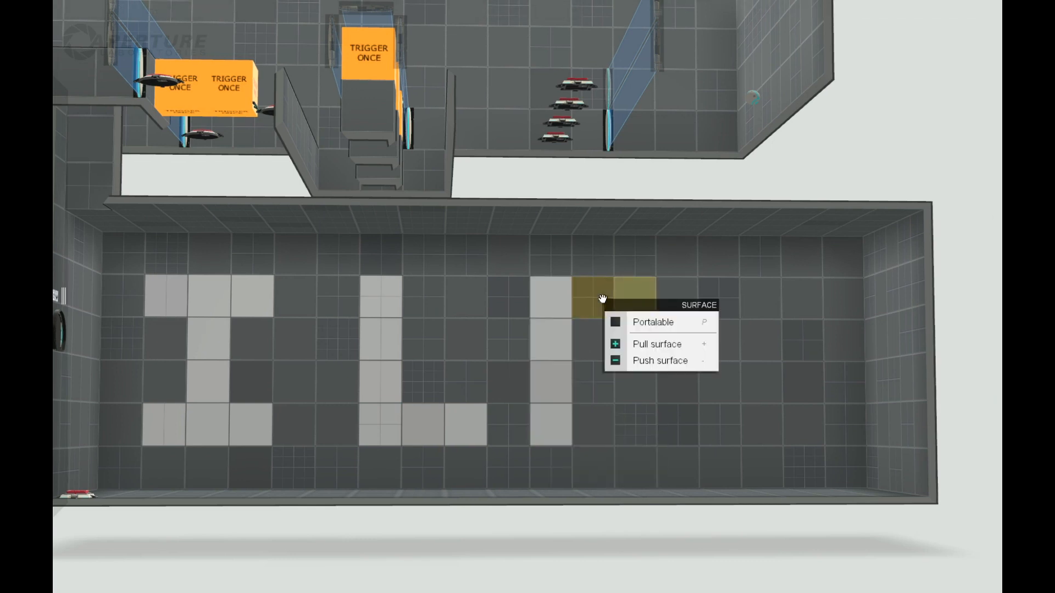
pyautogui.click(520, 296)
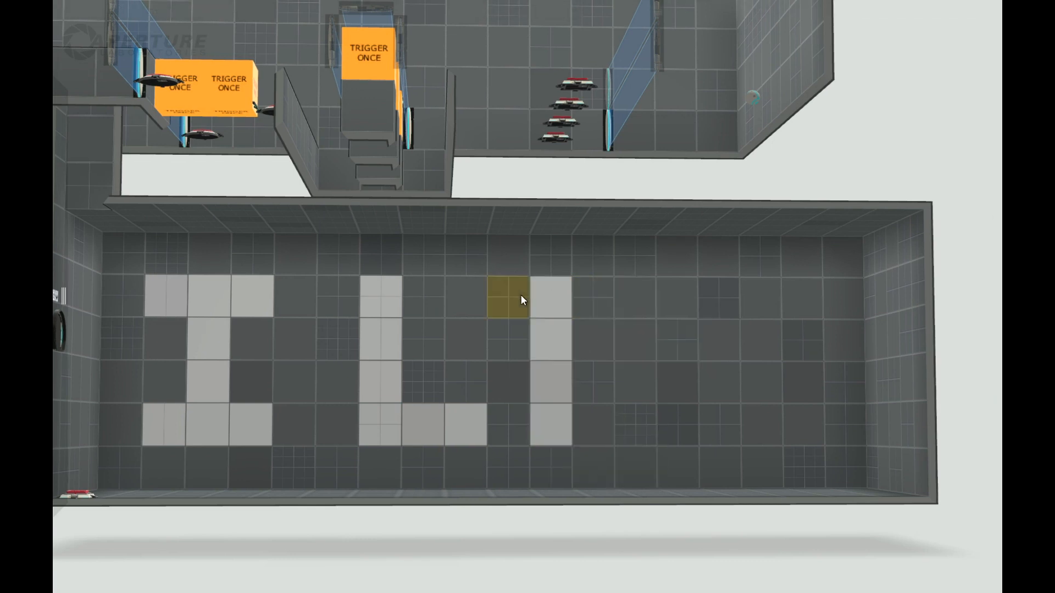
pyautogui.click(560, 304)
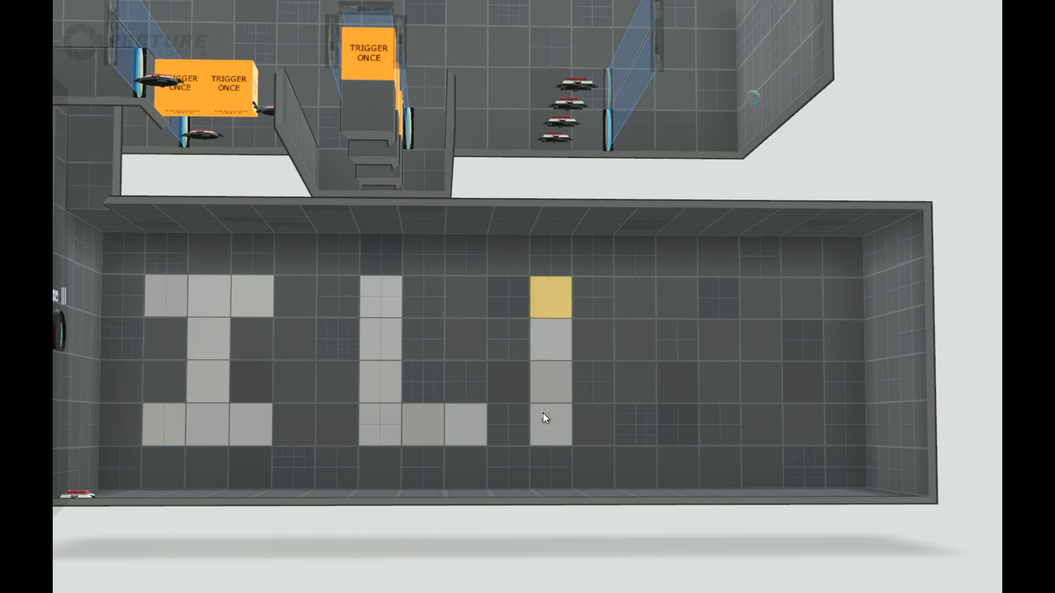
pyautogui.keyDown('shift'); pyautogui.click(541, 423); pyautogui.keyUp('shift')
pyautogui.rightClick(542, 423)
pyautogui.click(556, 446)
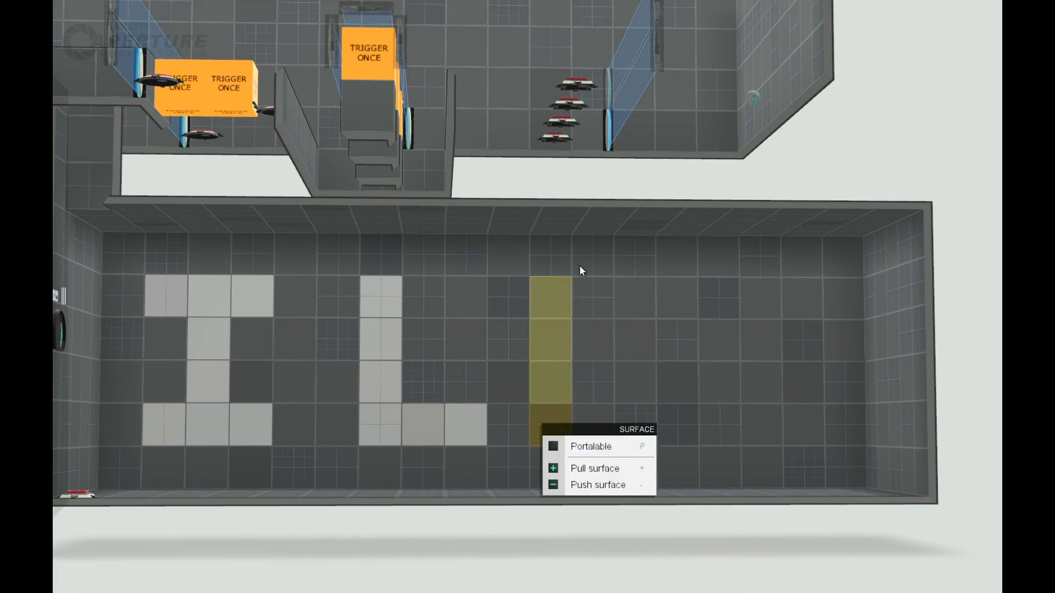
# Make a vertical column of four wall tiles portalable, leaving two tiles after the L's foot, as the stem of another I.
pyautogui.click(590, 310)
pyautogui.keyDown('shift'); pyautogui.click(594, 428); pyautogui.keyUp('shift')
pyautogui.rightClick(595, 427)
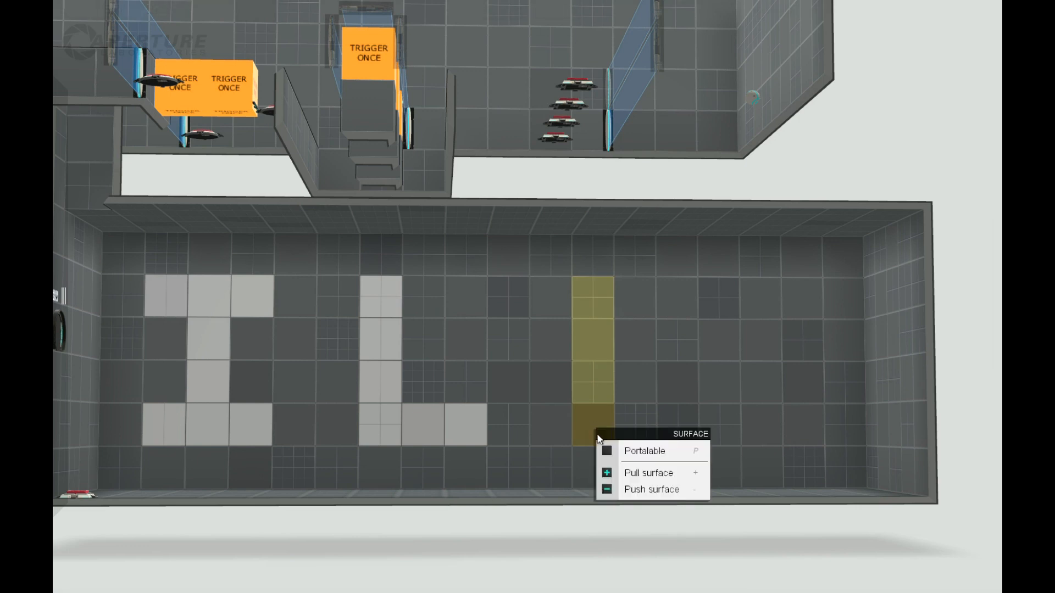
pyautogui.click(638, 451)
# Make the wall tiles on both sides of the new stem's lowest tile portalable to form the letter's base.
pyautogui.click(550, 435)
pyautogui.rightClick(554, 427)
pyautogui.click(599, 450)
pyautogui.click(630, 424)
pyautogui.rightClick(631, 424)
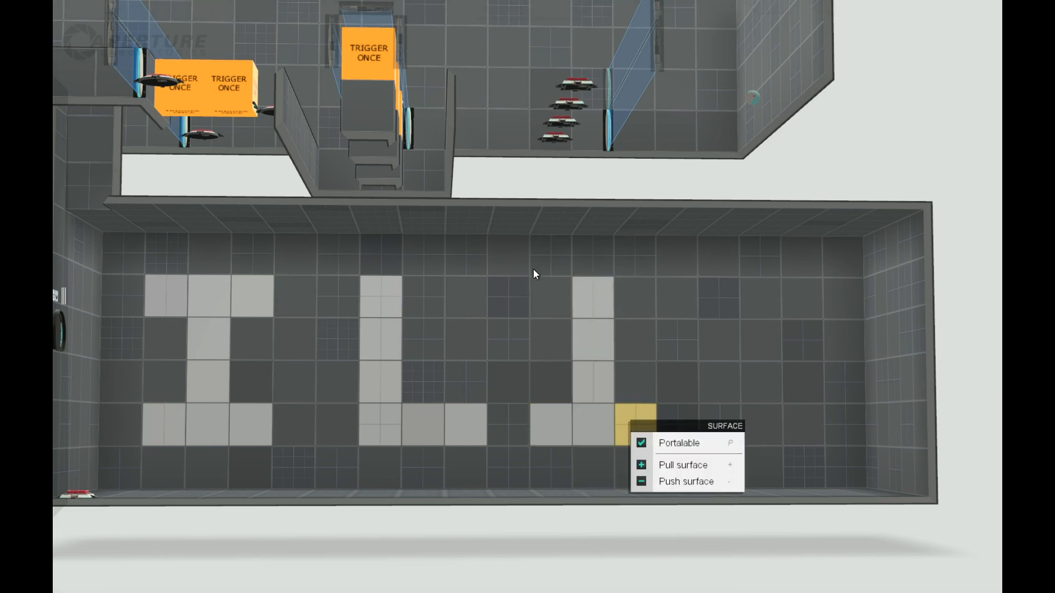
pyautogui.press('p')
# Make the wall tiles on both sides of the stem's uppermost tile portalable to complete the second letter I.
pyautogui.click(549, 298)
pyautogui.rightClick(549, 302)
pyautogui.click(566, 323)
pyautogui.click(633, 301)
pyautogui.rightClick(634, 298)
pyautogui.click(646, 319)
# Lengthen the lower room by pulling its entire far end wall, beyond the second I, several tiles outward.
pyautogui.moveTo(531, 508); pyautogui.dragTo(638, 555)
pyautogui.click(820, 379)
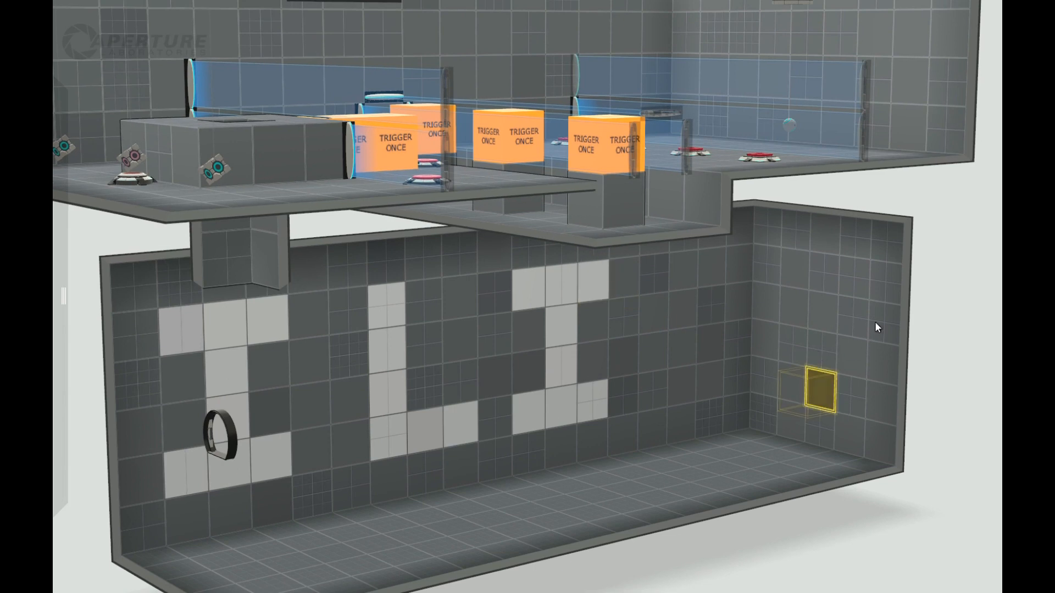
pyautogui.doubleClick(875, 322)
pyautogui.moveTo(885, 220); pyautogui.dragTo(992, 179)
pyautogui.moveTo(907, 522); pyautogui.dragTo(875, 404)
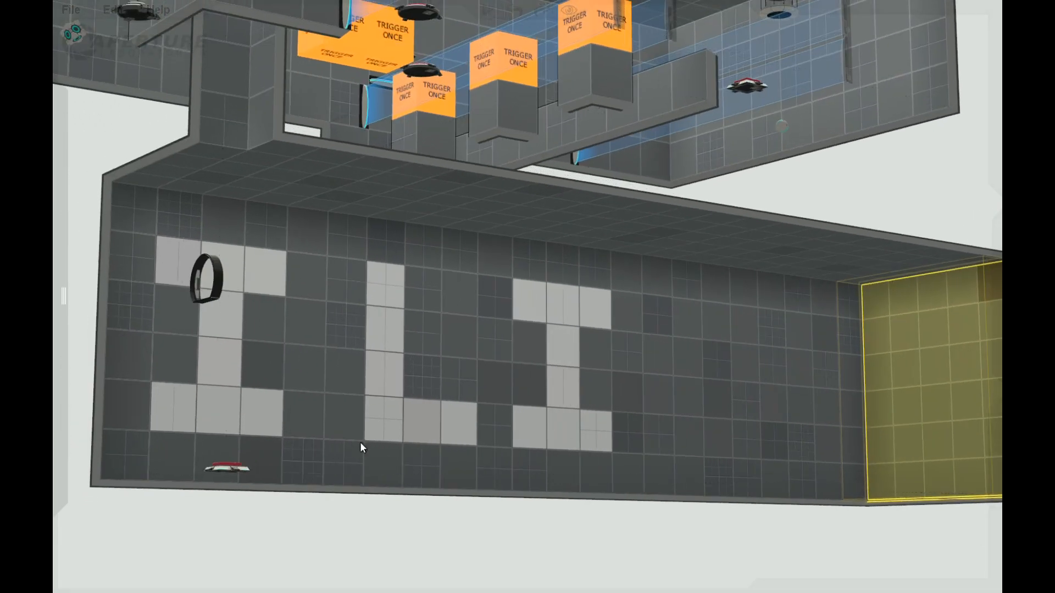
# Extend the lower room at its door end by moving the whole end wall three tiles outward.
pyautogui.moveTo(573, 560); pyautogui.dragTo(695, 509, button='middle')
pyautogui.moveTo(855, 429); pyautogui.dragTo(170, 319, button='middle')
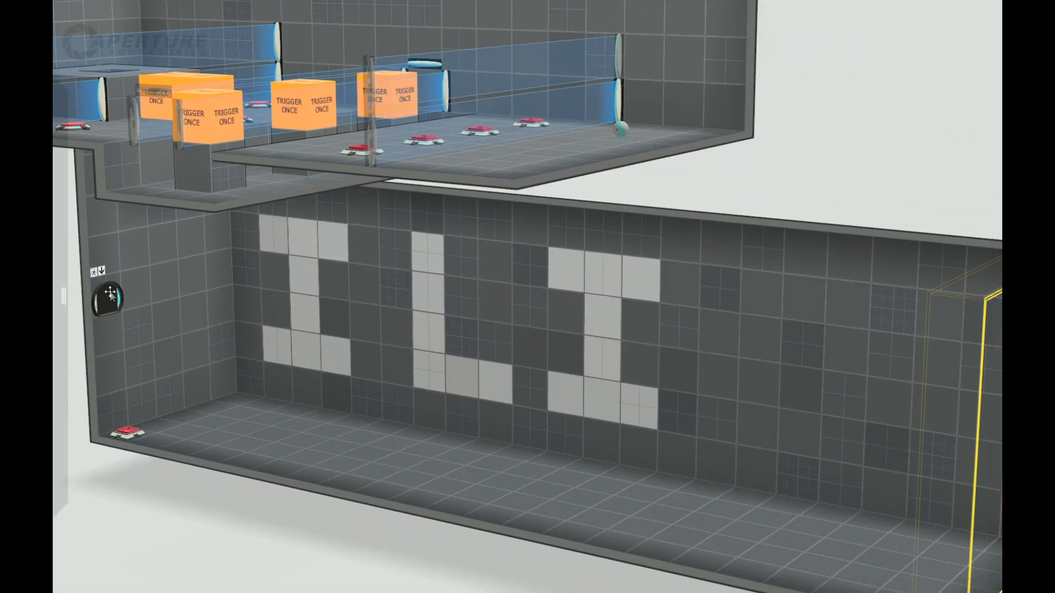
pyautogui.moveTo(103, 430); pyautogui.dragTo(277, 432, button='middle')
pyautogui.click(308, 305)
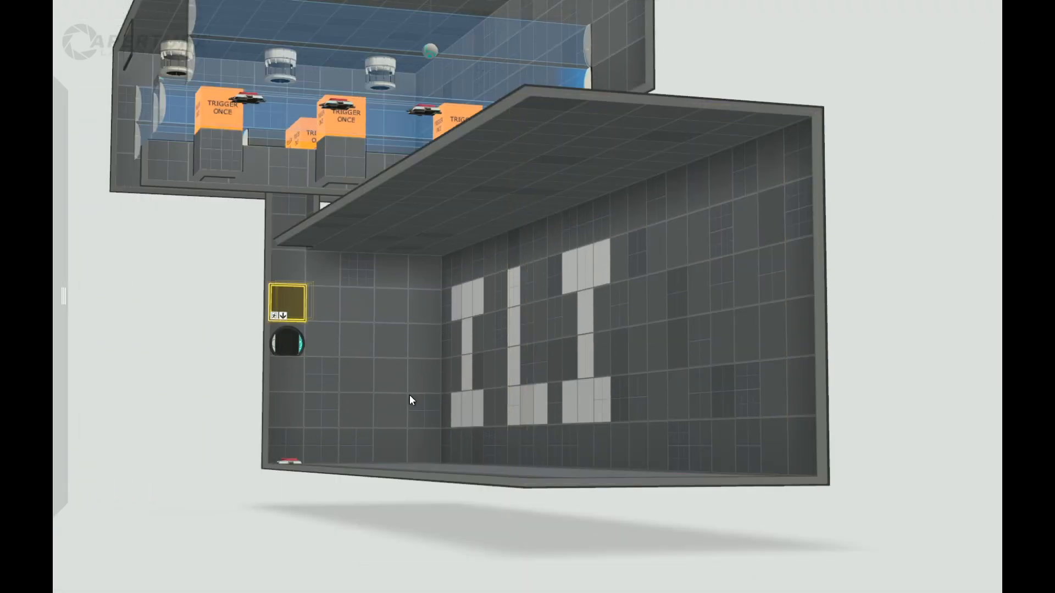
pyautogui.keyDown('shift'); pyautogui.click(426, 445); pyautogui.keyUp('shift')
pyautogui.moveTo(246, 537); pyautogui.dragTo(137, 404, button='middle')
pyautogui.moveTo(123, 387); pyautogui.dragTo(53, 348)
# Add a cube with its dropper in the floor corner by the lower room's door and change it to the green-marked cube type.
pyautogui.click(360, 539)
pyautogui.moveTo(296, 544); pyautogui.dragTo(427, 567, button='middle')
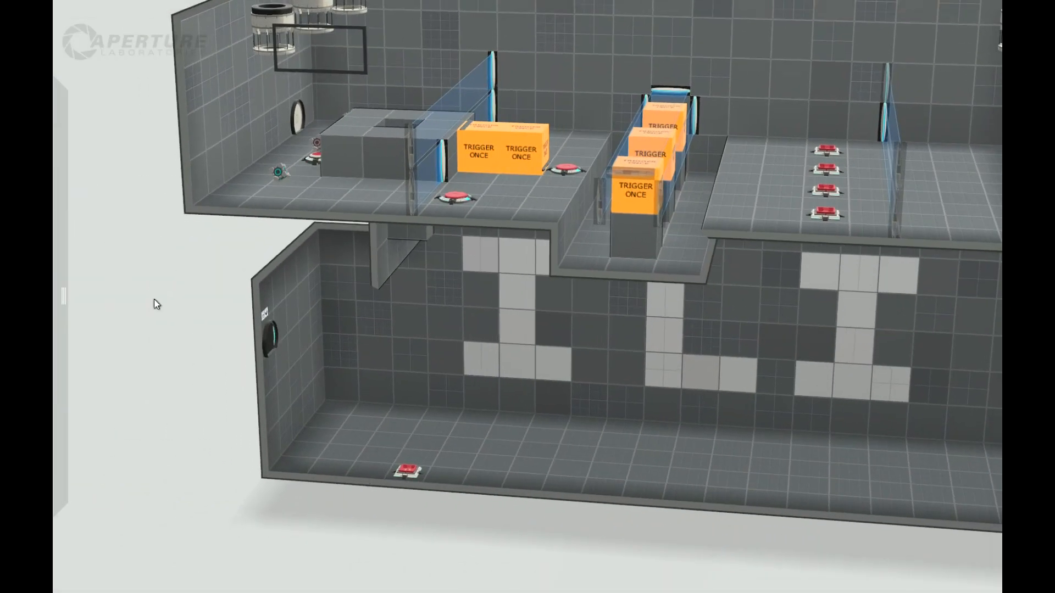
pyautogui.moveTo(55, 374)
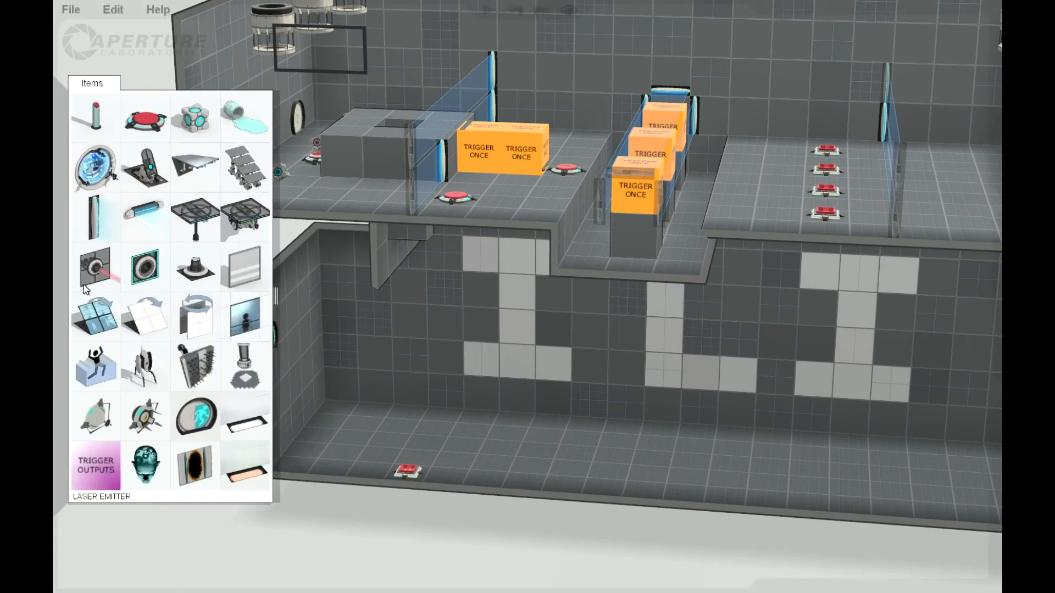
pyautogui.moveTo(202, 122); pyautogui.dragTo(293, 449)
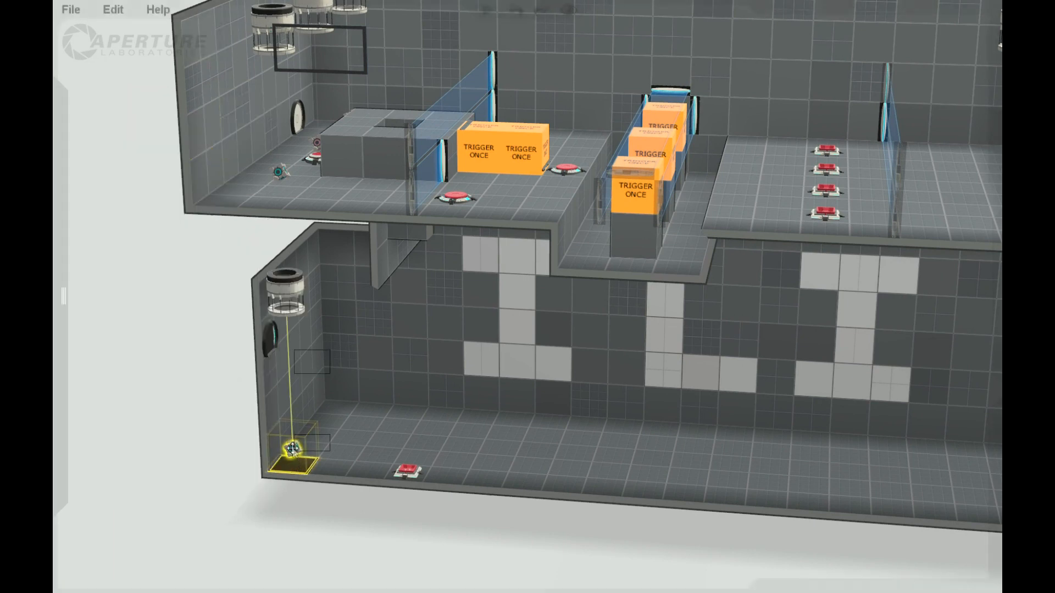
pyautogui.rightClick(292, 449)
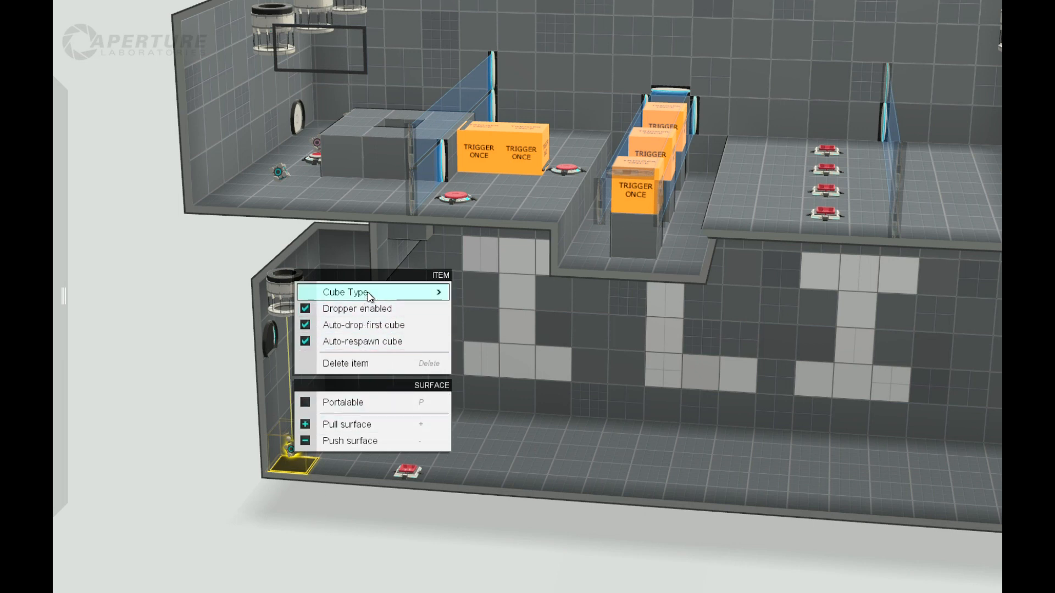
pyautogui.moveTo(367, 292)
pyautogui.click(494, 329)
# Lower the two-tile-wide floor strip along the lettered wall by one tile over the room's full length.
pyautogui.moveTo(381, 526); pyautogui.dragTo(330, 565)
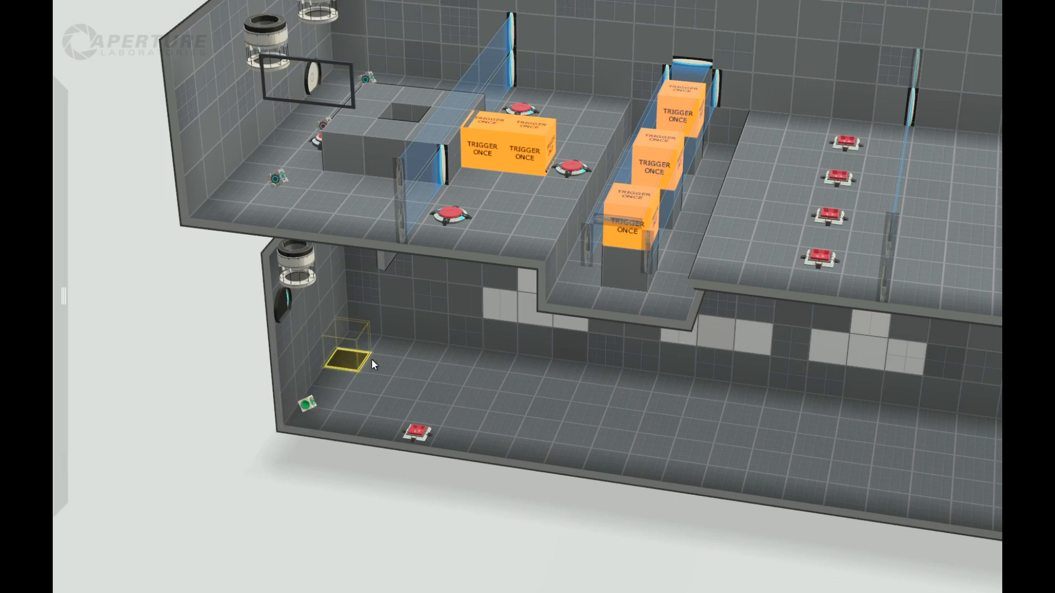
pyautogui.keyDown('shift'); pyautogui.click(614, 396); pyautogui.keyUp('shift')
pyautogui.moveTo(599, 544); pyautogui.dragTo(295, 460)
pyautogui.click(222, 464)
pyautogui.keyDown('shift'); pyautogui.click(941, 255); pyautogui.keyUp('shift')
pyautogui.moveTo(805, 313); pyautogui.dragTo(803, 330)
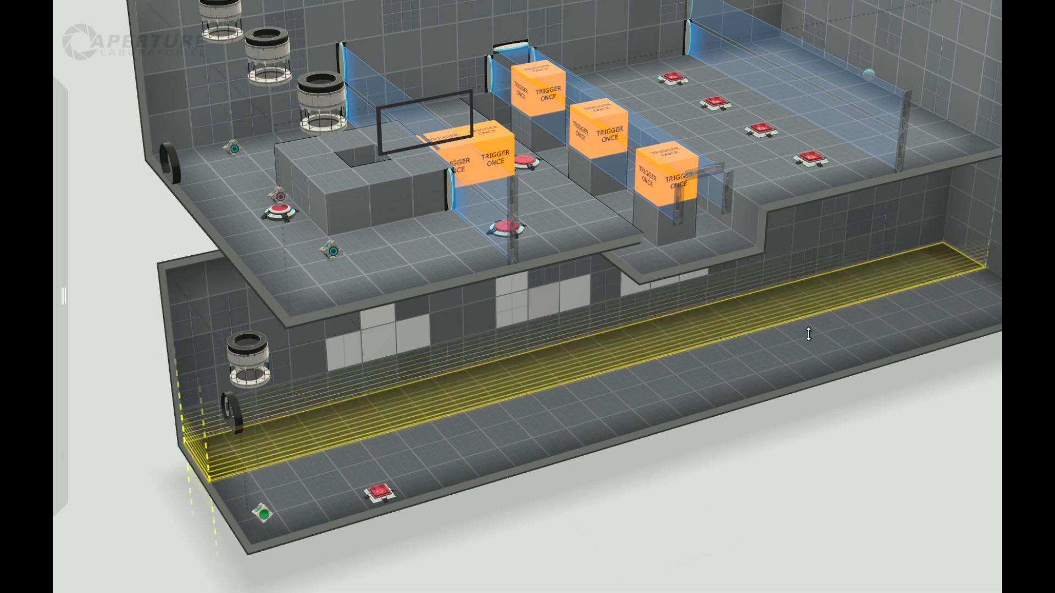
# Lower the remaining three-tile-wide floor from just past the button to the far end by one tile, leaving a platform at the door.
pyautogui.click(405, 440)
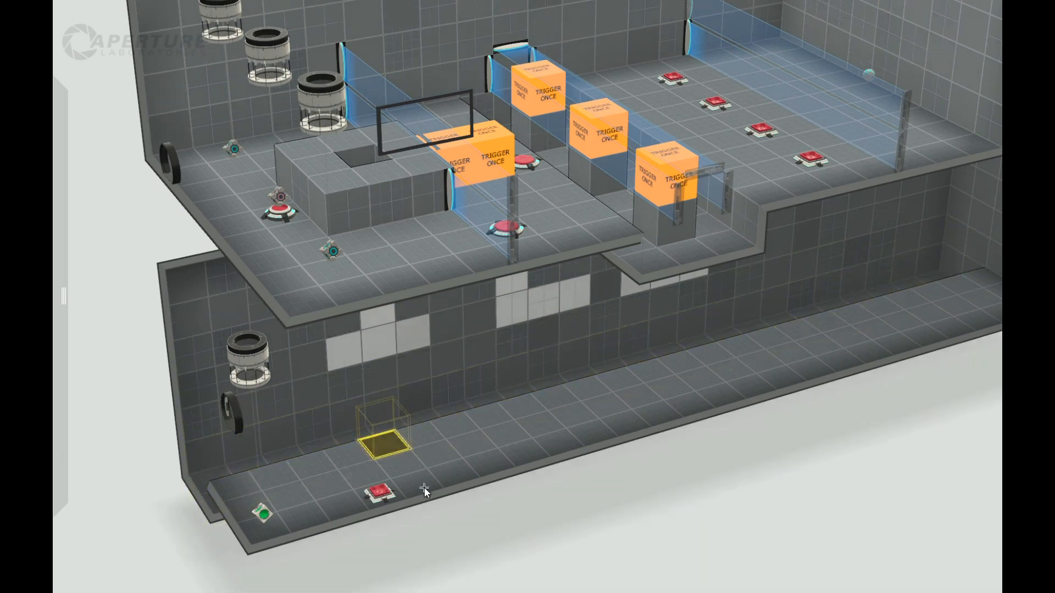
pyautogui.doubleClick(425, 487)
pyautogui.click(426, 482)
pyautogui.keyDown('shift'); pyautogui.click(397, 444); pyautogui.keyUp('shift')
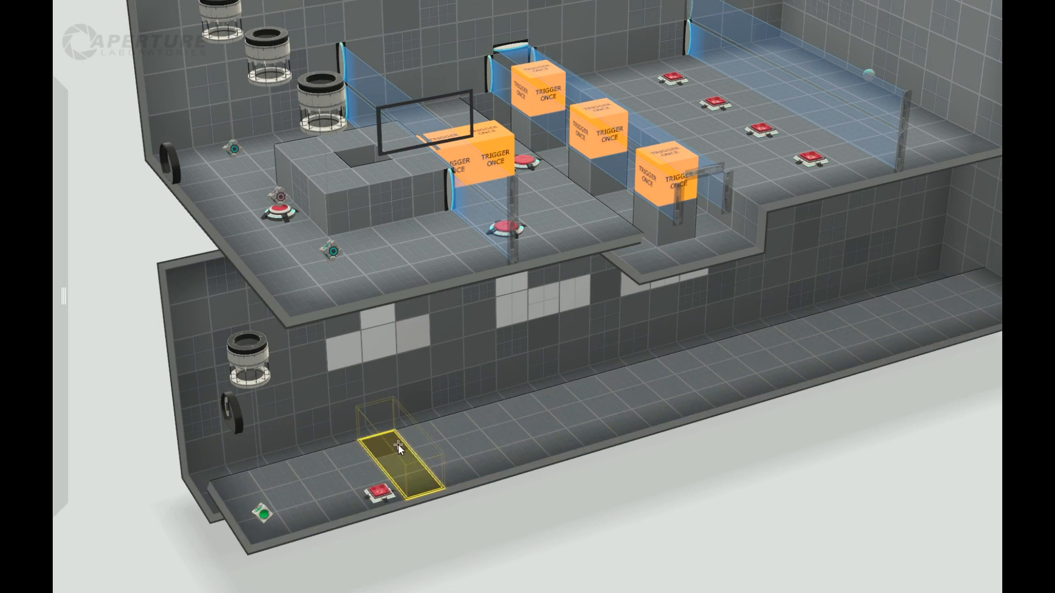
pyautogui.moveTo(747, 498); pyautogui.dragTo(549, 493, button='right')
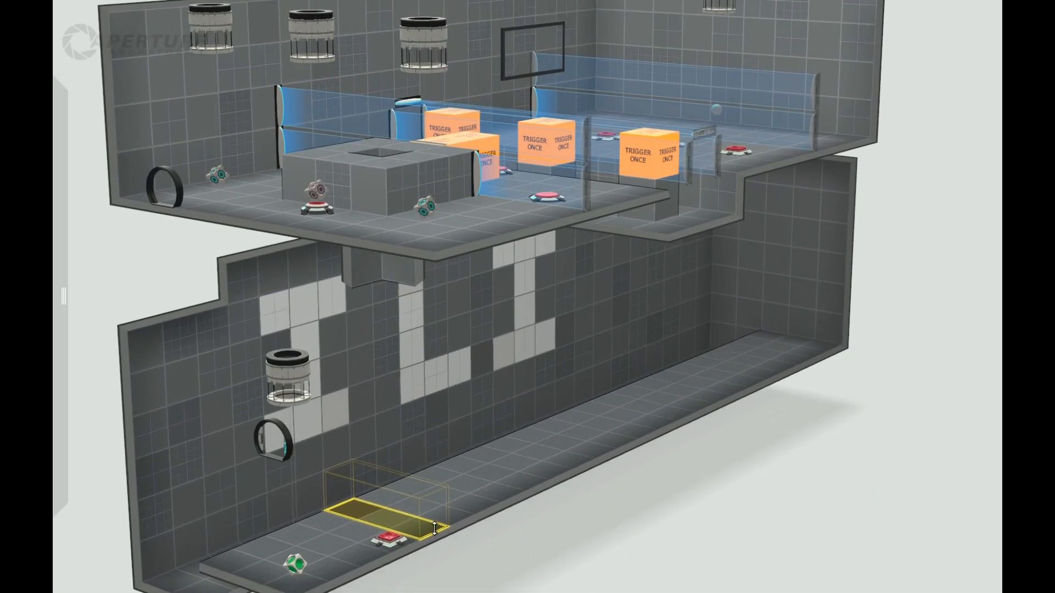
pyautogui.keyDown('shift'); pyautogui.click(773, 336); pyautogui.keyUp('shift')
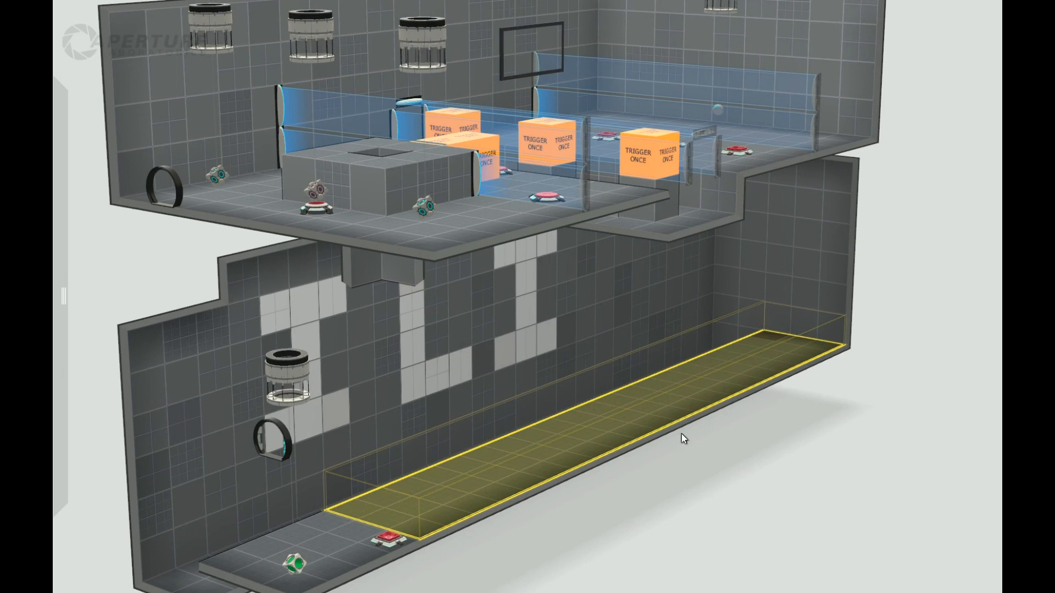
pyautogui.moveTo(682, 433); pyautogui.dragTo(684, 444)
# Raise a one-tile and a three-tile block along the lettered wall with a one-tile gap, and flood the sunken floor with goo.
pyautogui.moveTo(754, 443); pyautogui.dragTo(451, 476, button='right')
pyautogui.moveTo(449, 587); pyautogui.dragTo(533, 589, button='right')
pyautogui.click(443, 398)
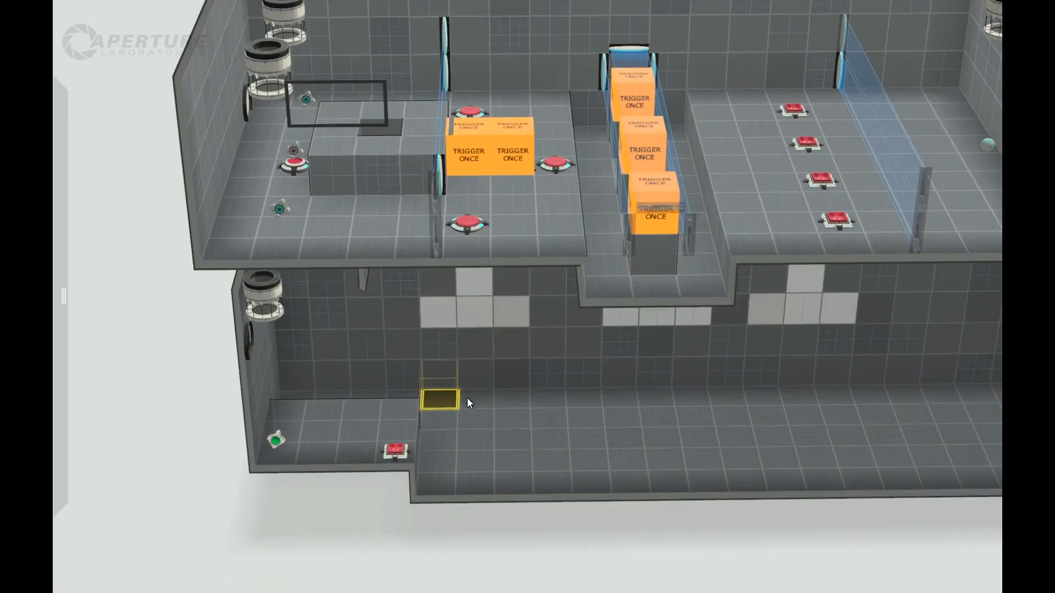
pyautogui.moveTo(435, 560); pyautogui.dragTo(578, 563, button='right')
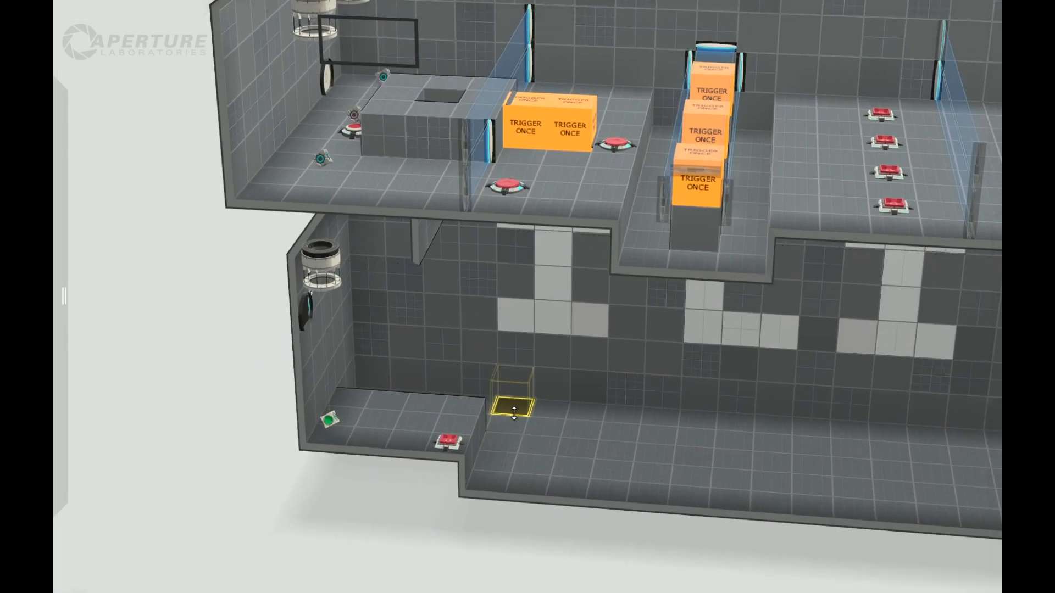
pyautogui.moveTo(515, 395); pyautogui.dragTo(514, 367)
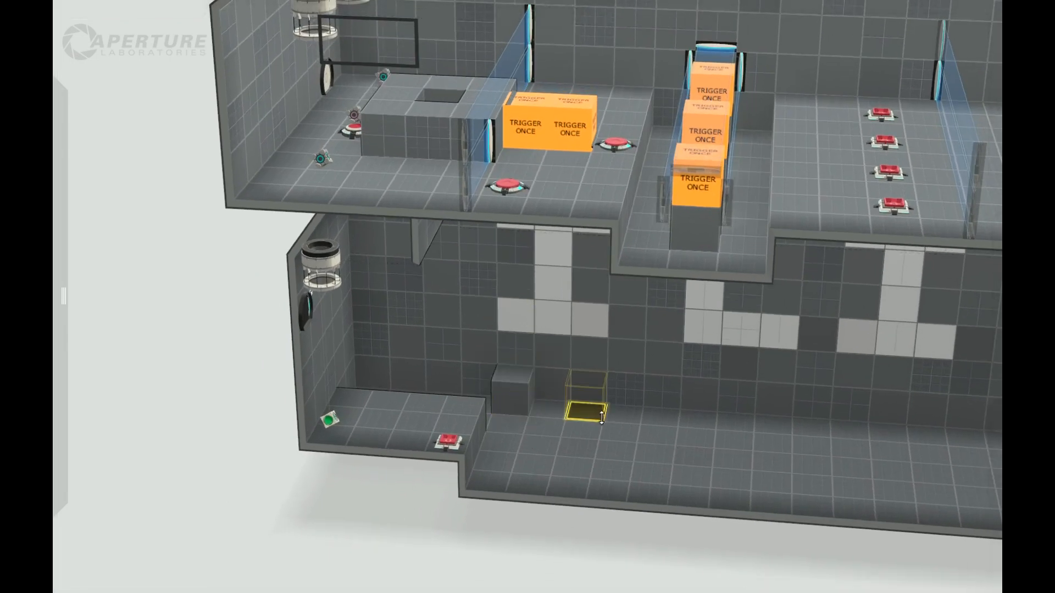
pyautogui.moveTo(651, 420); pyautogui.dragTo(630, 399)
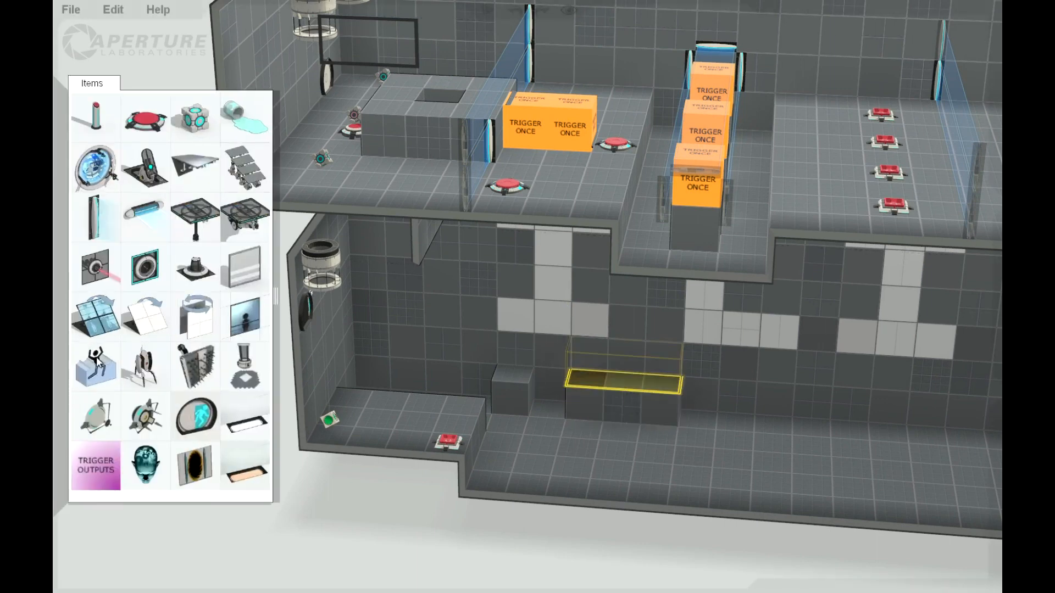
pyautogui.moveTo(128, 374); pyautogui.dragTo(790, 484)
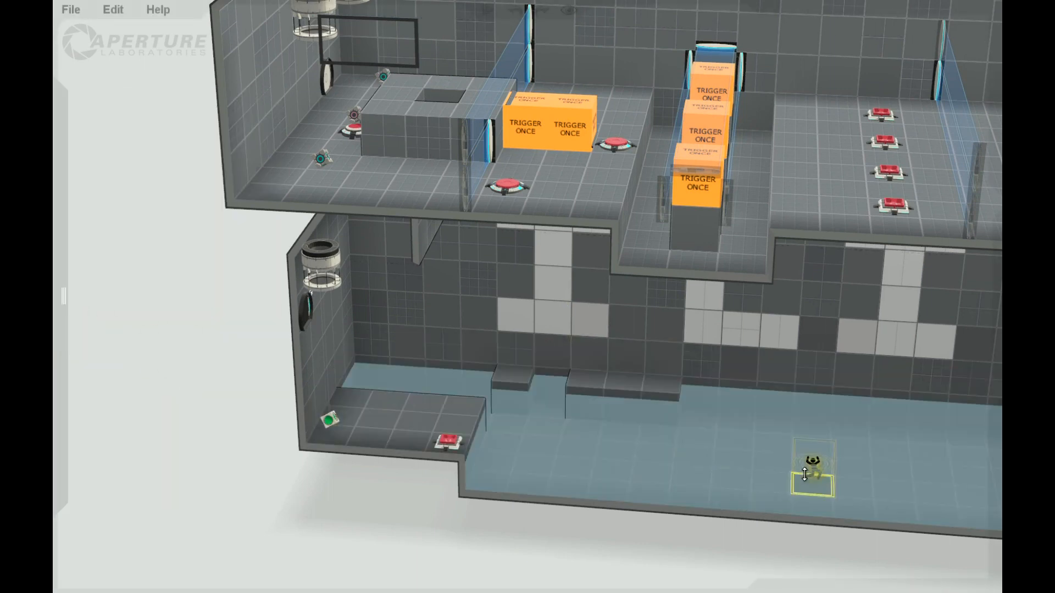
# Raise another single-tile block and another three-tile block out of the goo, continuing the line of stepping blocks with one-tile gaps.
pyautogui.moveTo(713, 558); pyautogui.dragTo(772, 528, button='middle')
pyautogui.moveTo(772, 532); pyautogui.dragTo(720, 480, button='right')
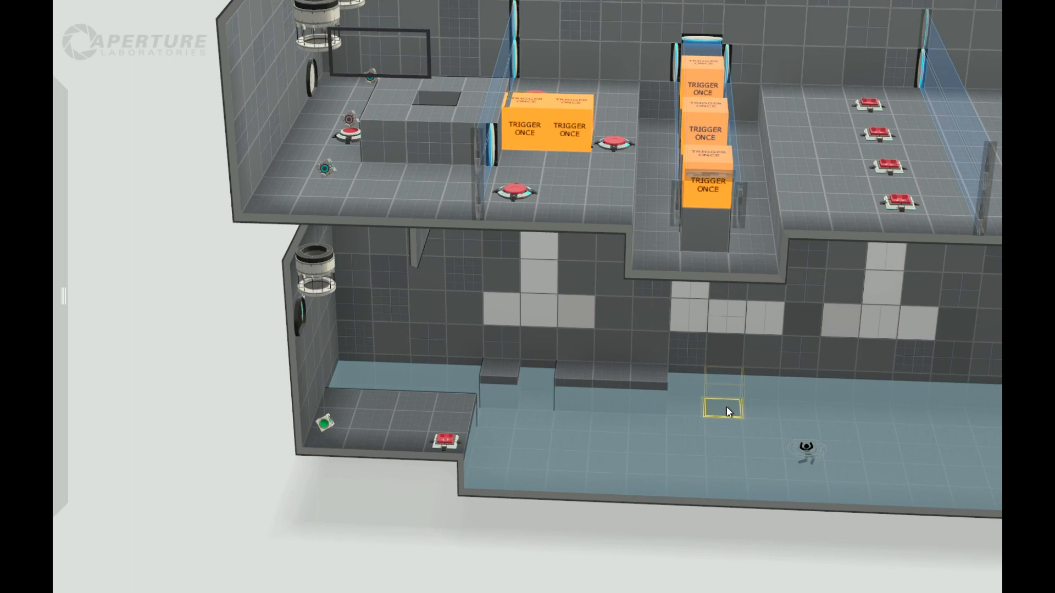
pyautogui.moveTo(730, 414); pyautogui.dragTo(728, 391)
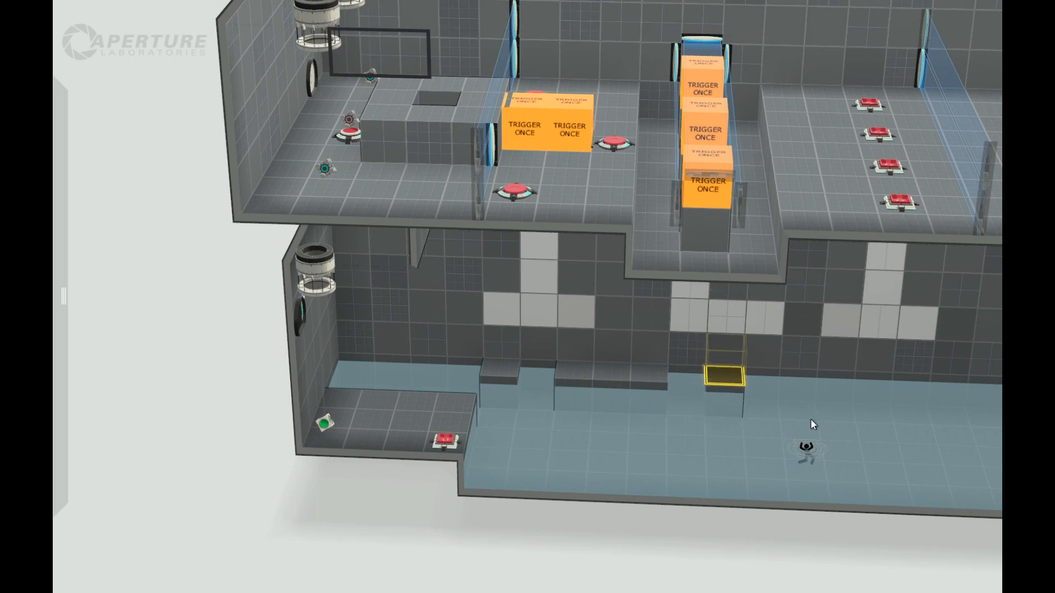
pyautogui.moveTo(877, 530); pyautogui.dragTo(830, 394, button='right')
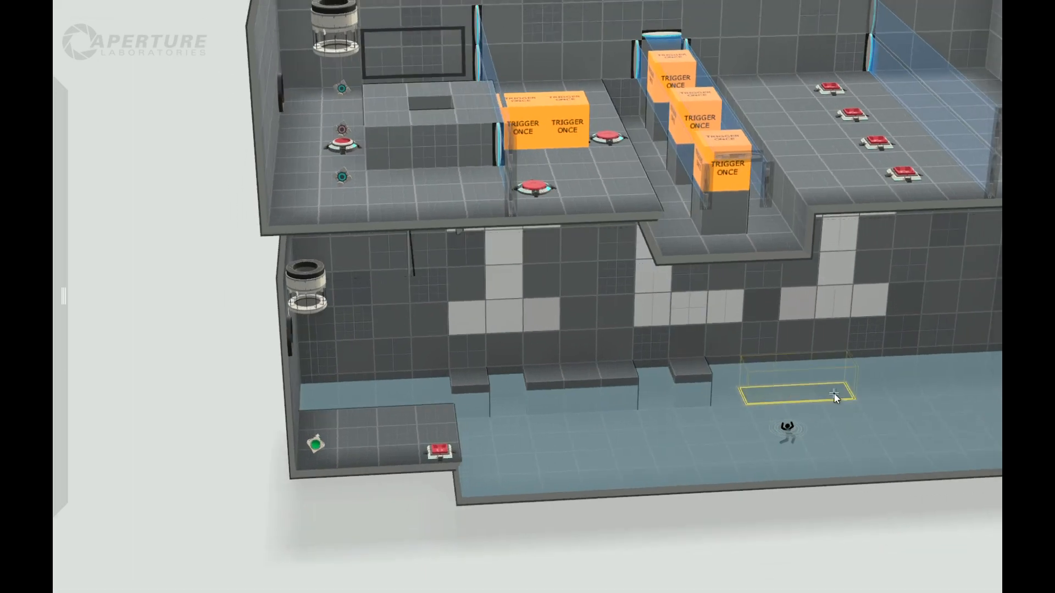
pyautogui.click(824, 397)
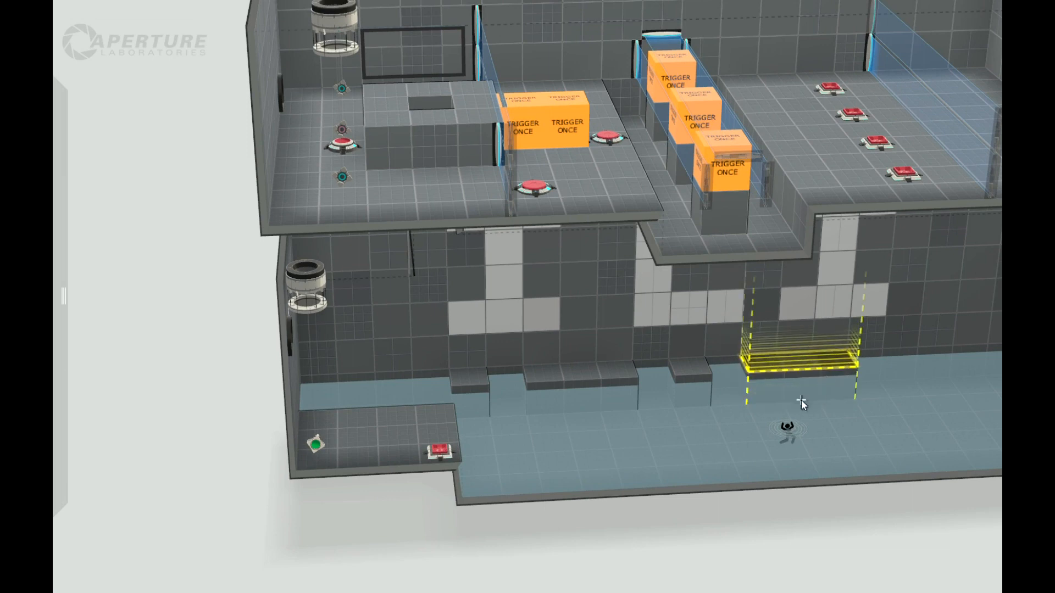
# Raise a one-tile-wide ledge out of the goo along the wall opposite the lettering, reaching to the far end.
pyautogui.moveTo(738, 510); pyautogui.dragTo(838, 275, button='right')
pyautogui.click(619, 488)
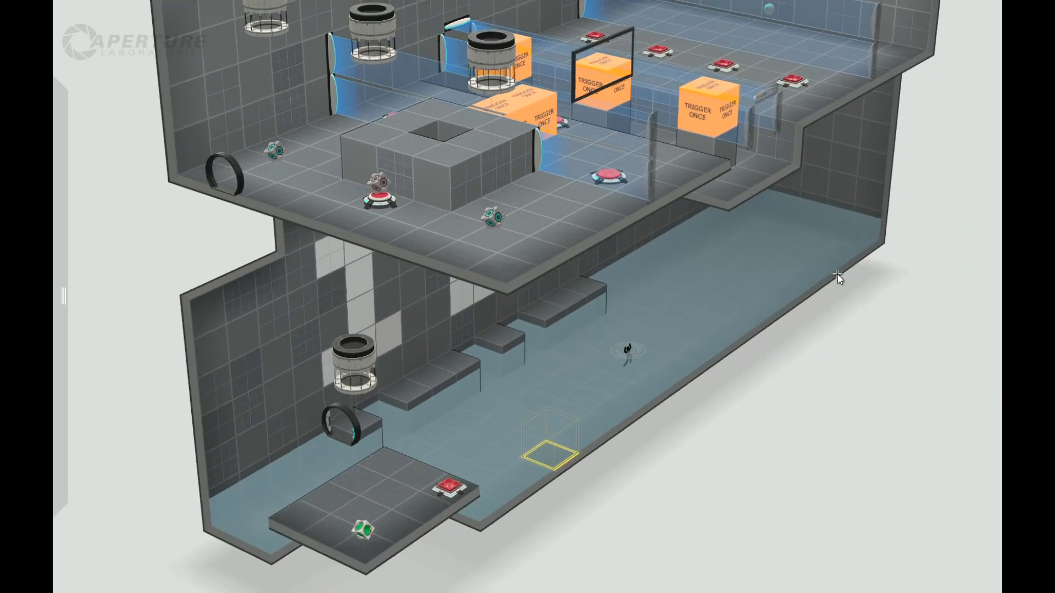
pyautogui.keyDown('shift'); pyautogui.click(862, 248); pyautogui.keyUp('shift')
pyautogui.moveTo(765, 320); pyautogui.dragTo(762, 284)
# Place a turret on the raised ledge, facing across the goo toward the stepping blocks.
pyautogui.moveTo(686, 419); pyautogui.dragTo(912, 361, button='right')
pyautogui.moveTo(916, 400); pyautogui.dragTo(879, 385, button='right')
pyautogui.moveTo(55, 345)
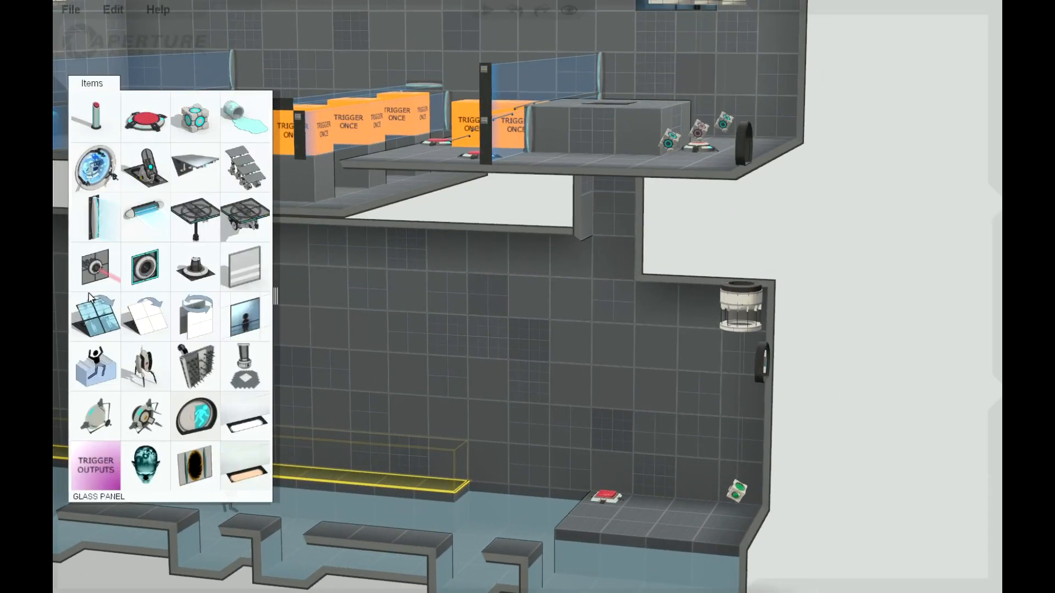
pyautogui.moveTo(148, 367); pyautogui.dragTo(353, 468)
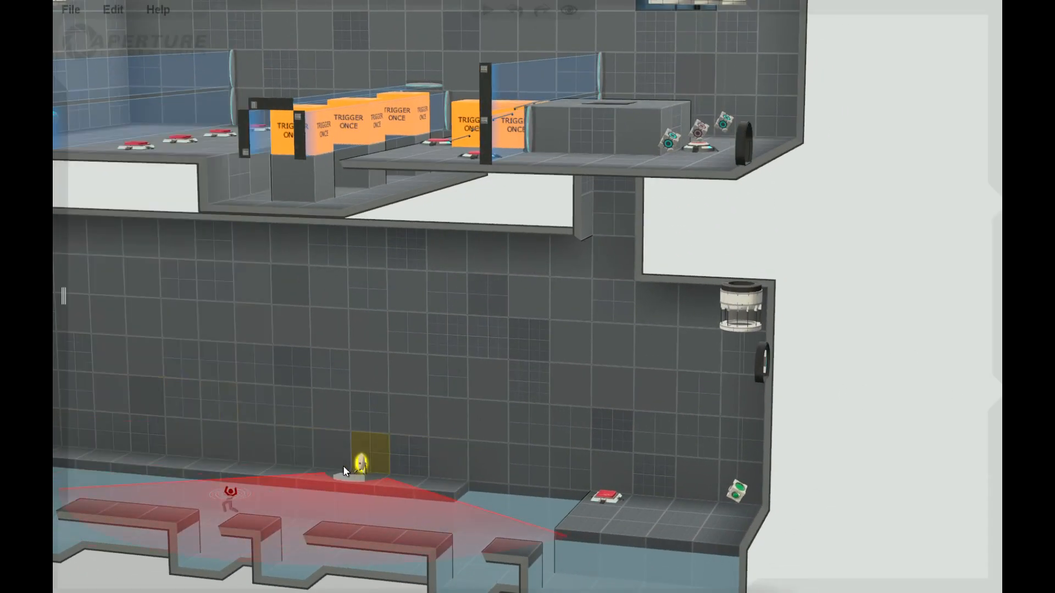
pyautogui.moveTo(878, 421); pyautogui.dragTo(897, 364, button='right')
pyautogui.moveTo(60, 296)
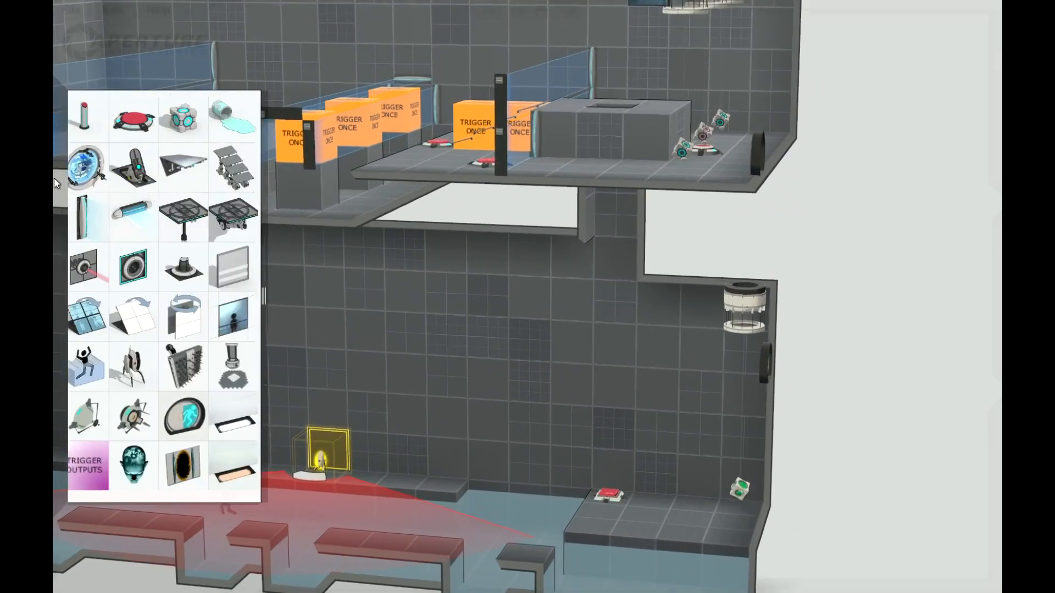
pyautogui.moveTo(829, 471); pyautogui.dragTo(665, 509, button='right')
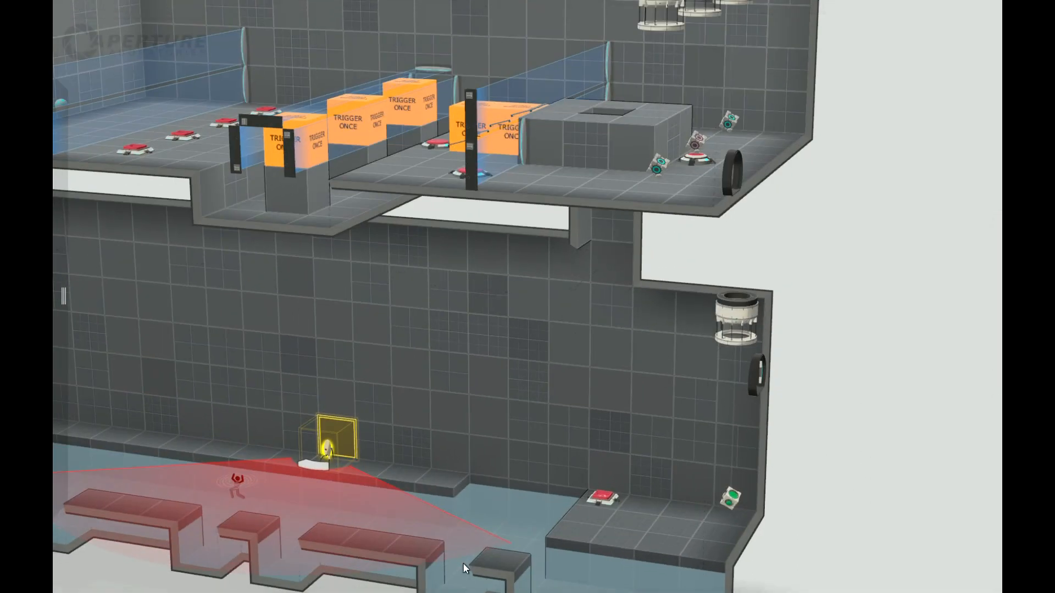
# Place a light bridge emitter on the lower room's ceiling beside the turret so that it projects down onto the ledge.
pyautogui.moveTo(855, 477); pyautogui.dragTo(867, 382, button='right')
pyautogui.moveTo(53, 124)
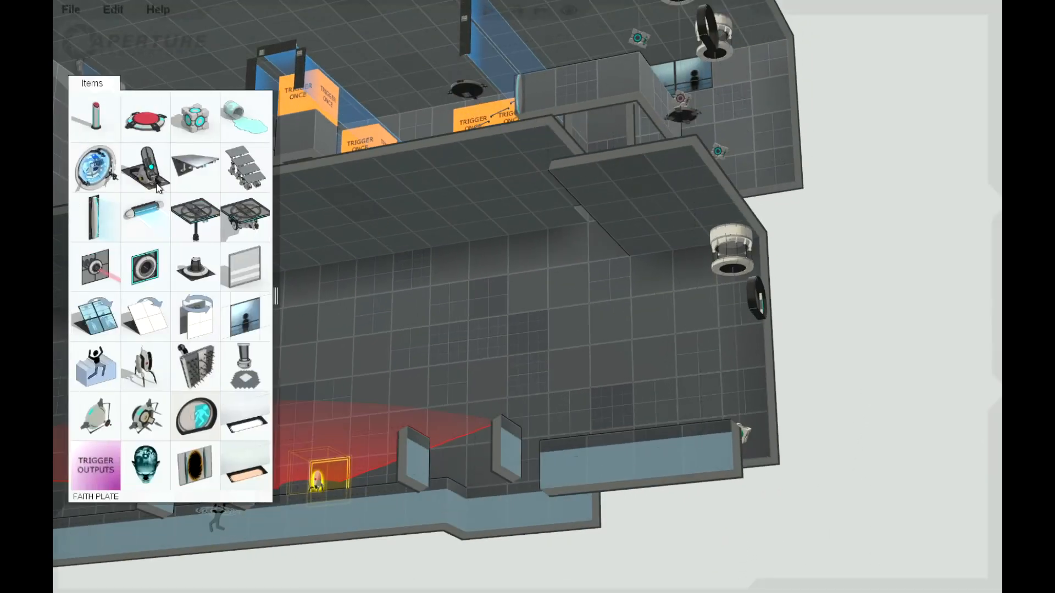
pyautogui.moveTo(155, 222); pyautogui.dragTo(348, 266)
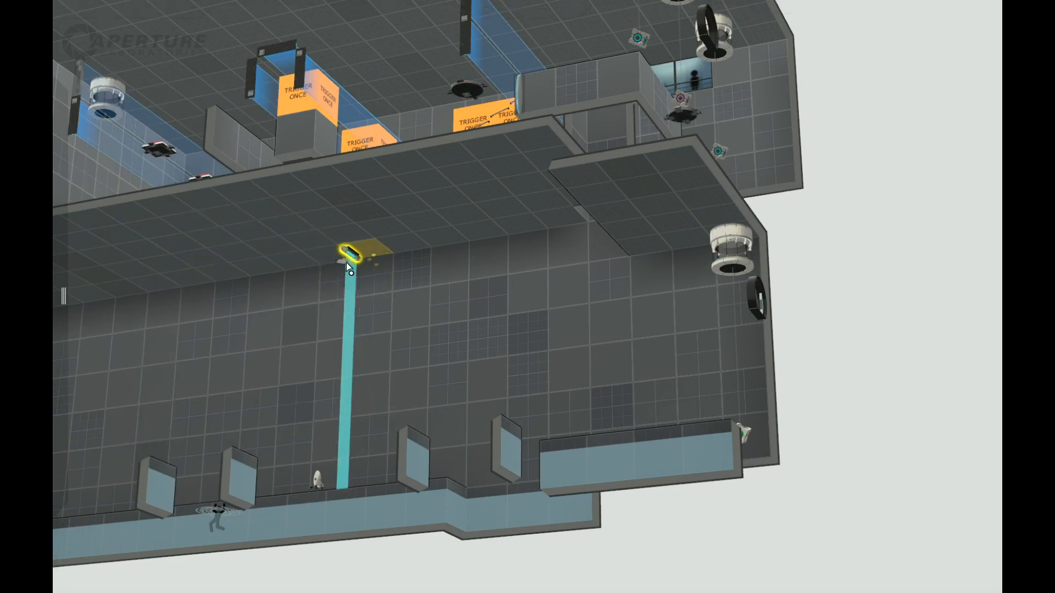
pyautogui.moveTo(852, 327); pyautogui.dragTo(672, 561, button='right')
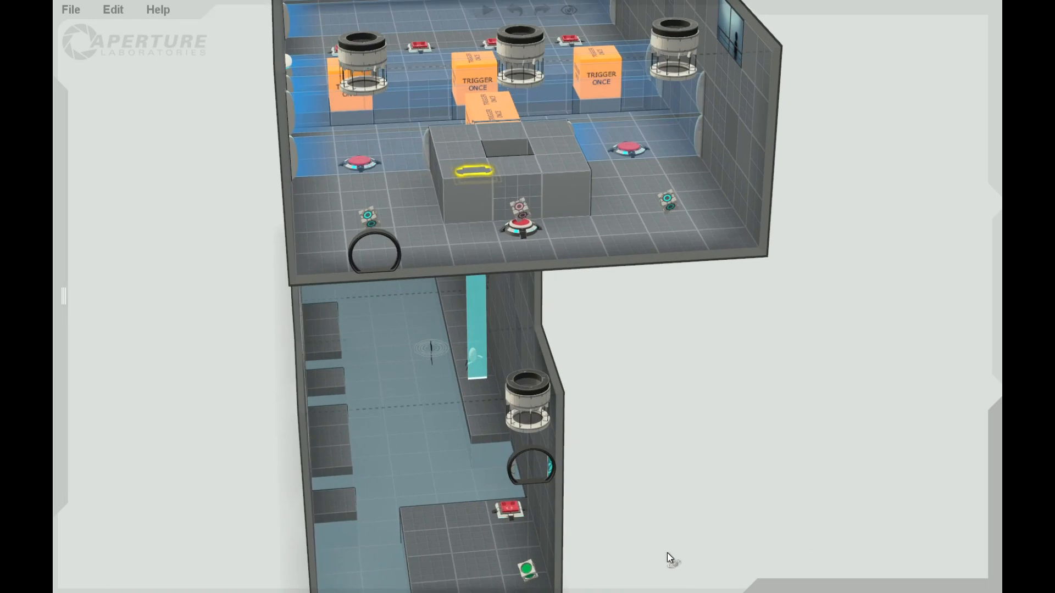
pyautogui.moveTo(693, 491); pyautogui.dragTo(830, 445, button='right')
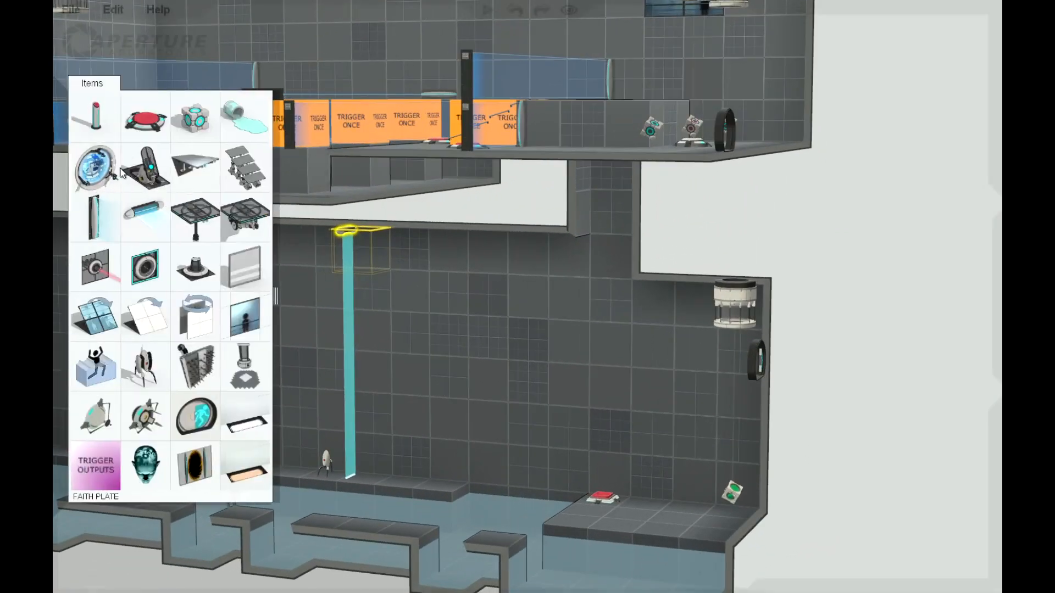
pyautogui.moveTo(870, 309); pyautogui.dragTo(652, 274, button='right')
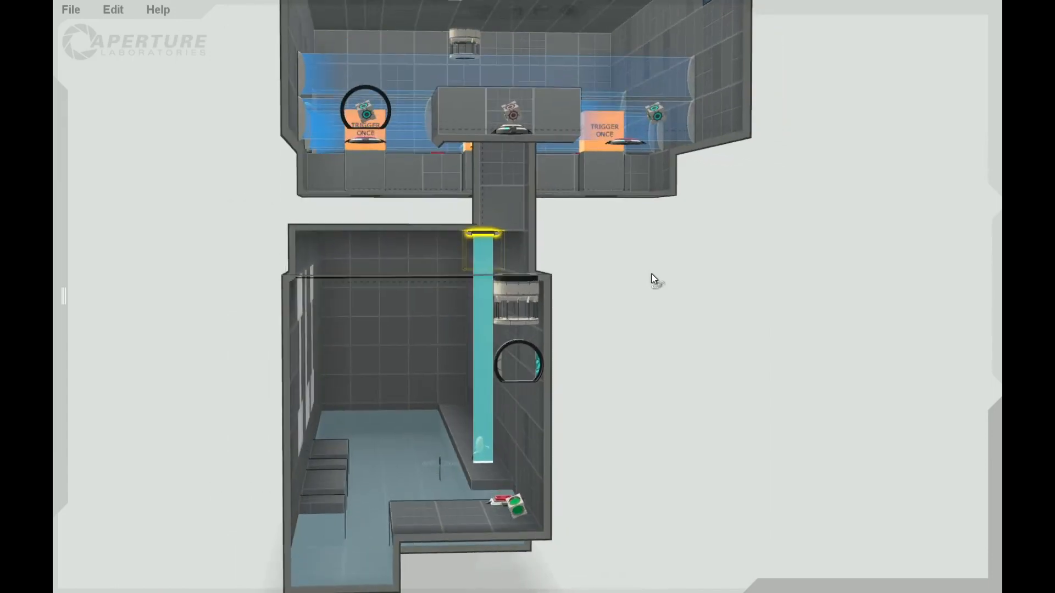
# Place a fizzler on the end wall so that it spans the stepping blocks, and set its hazard type to Laserfield.
pyautogui.moveTo(58, 135)
pyautogui.moveTo(117, 229); pyautogui.dragTo(335, 413)
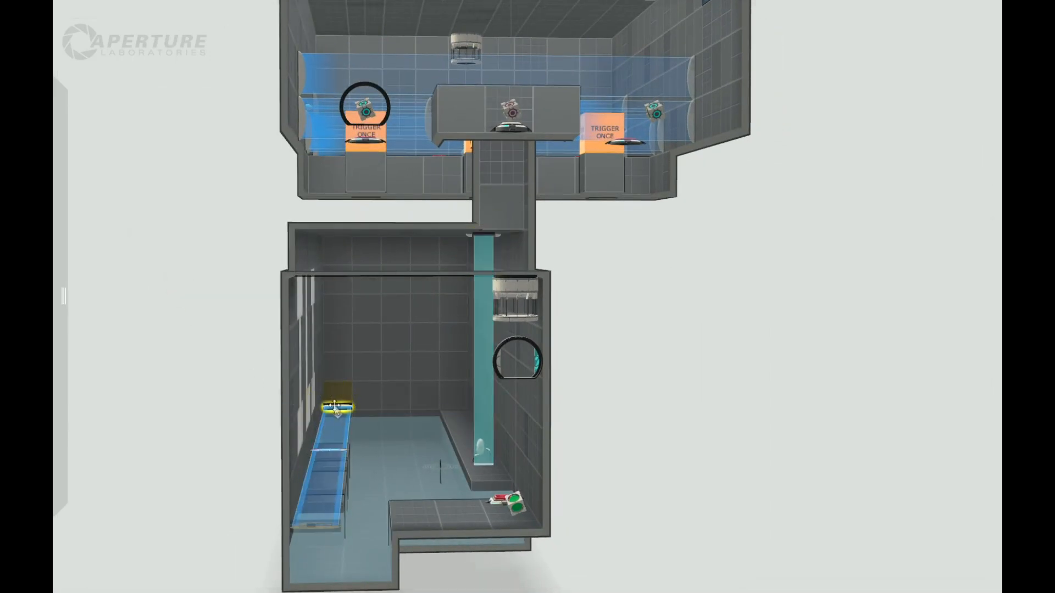
pyautogui.rightClick(336, 408)
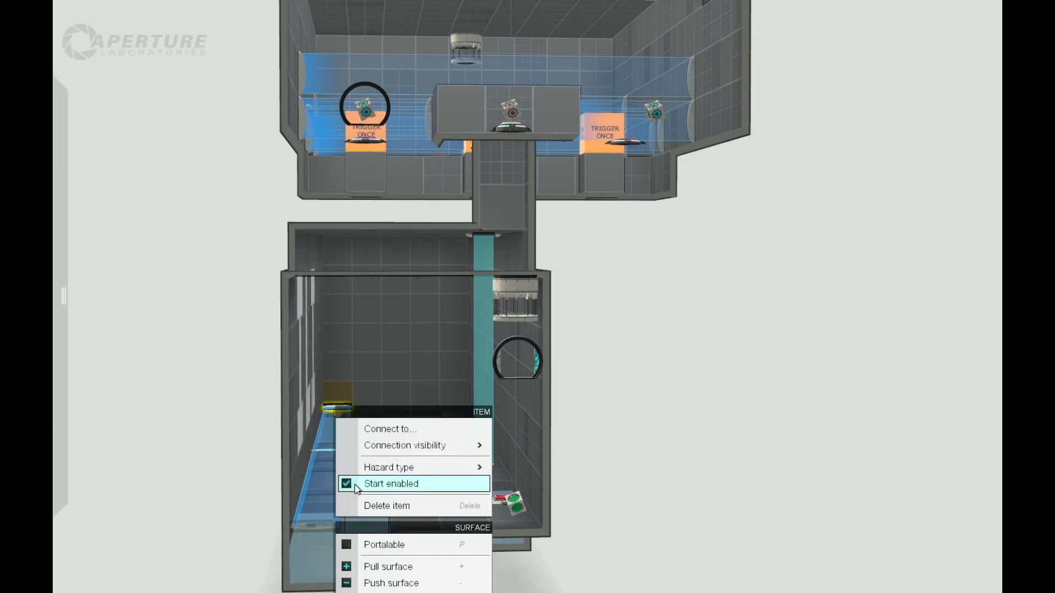
pyautogui.moveTo(378, 471)
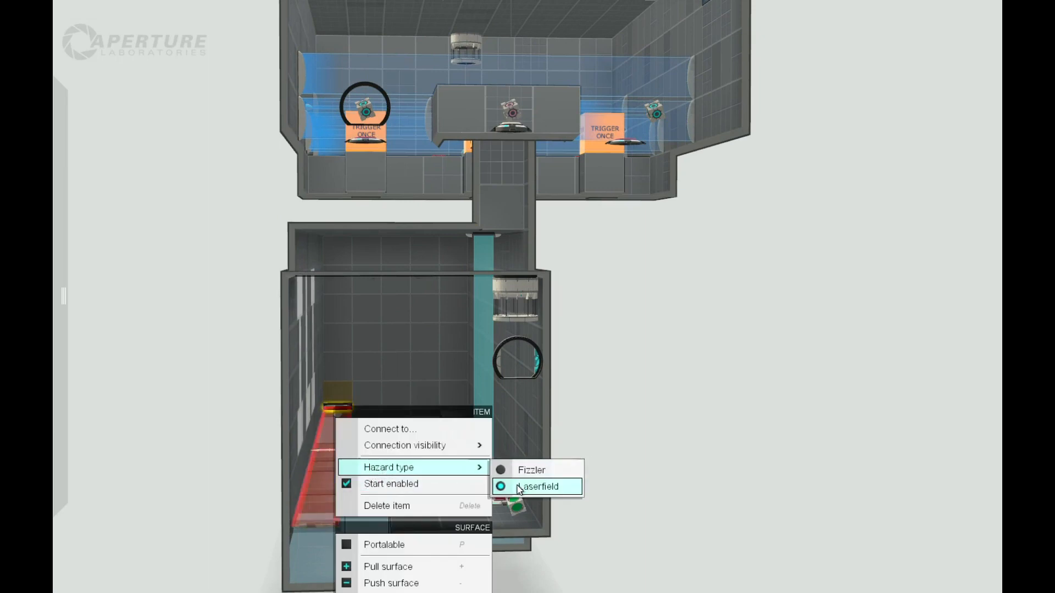
pyautogui.click(518, 487)
# Place a laser emitter on the lower room's end wall just above the laserfield that spans the stepping blocks.
pyautogui.moveTo(679, 427); pyautogui.dragTo(55, 270)
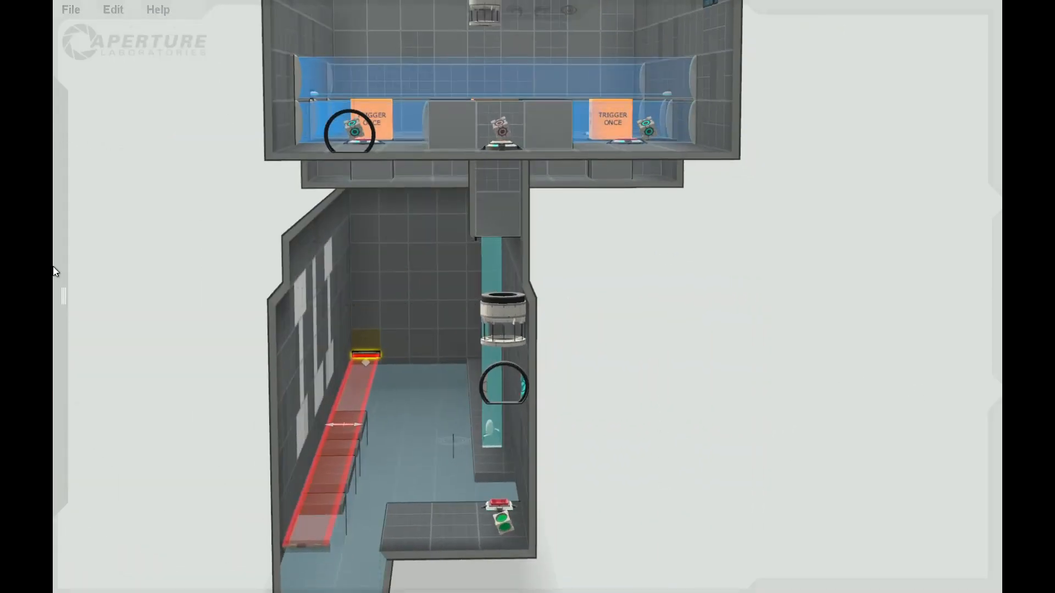
pyautogui.moveTo(55, 271)
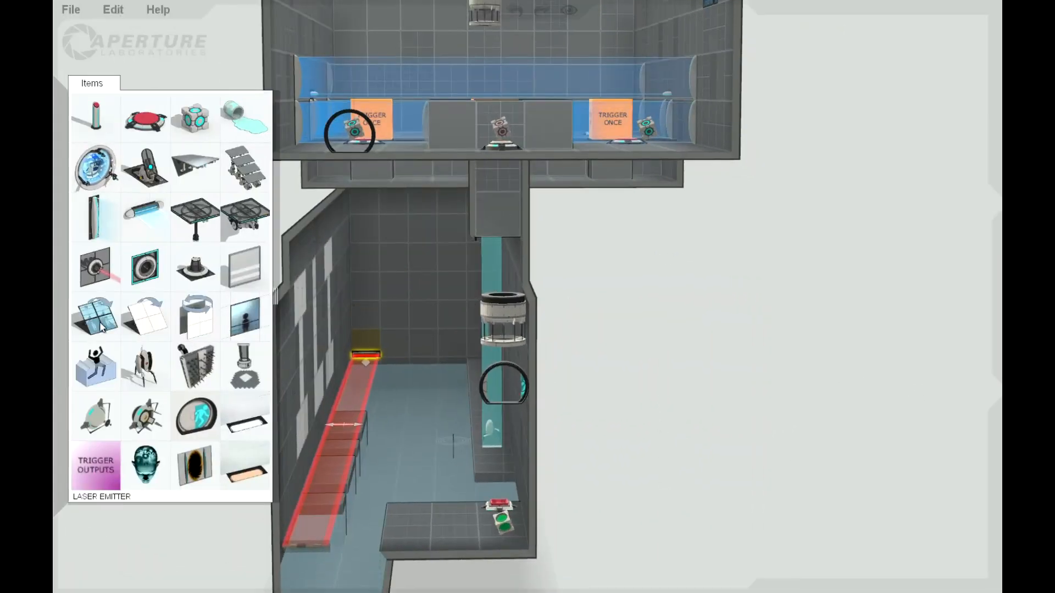
pyautogui.moveTo(99, 278); pyautogui.dragTo(363, 338)
pyautogui.moveTo(145, 406); pyautogui.dragTo(394, 416)
pyautogui.moveTo(93, 254)
pyautogui.moveTo(102, 268); pyautogui.dragTo(367, 443)
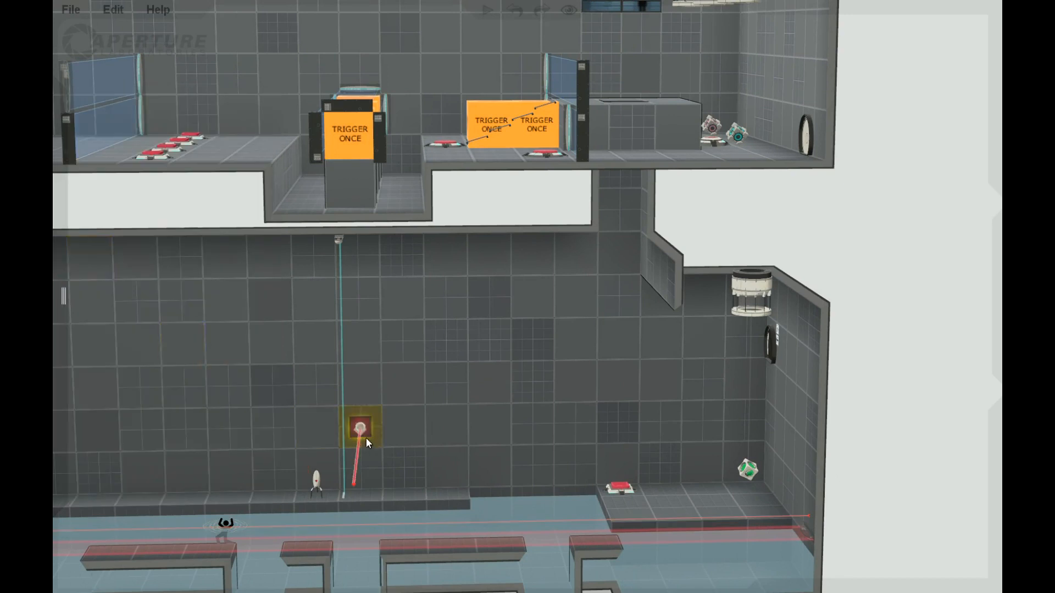
pyautogui.press('Delete')
# Place a laser catcher on the long wall just above the ledge and remove the spare laser emitter from that wall.
pyautogui.moveTo(169, 246)
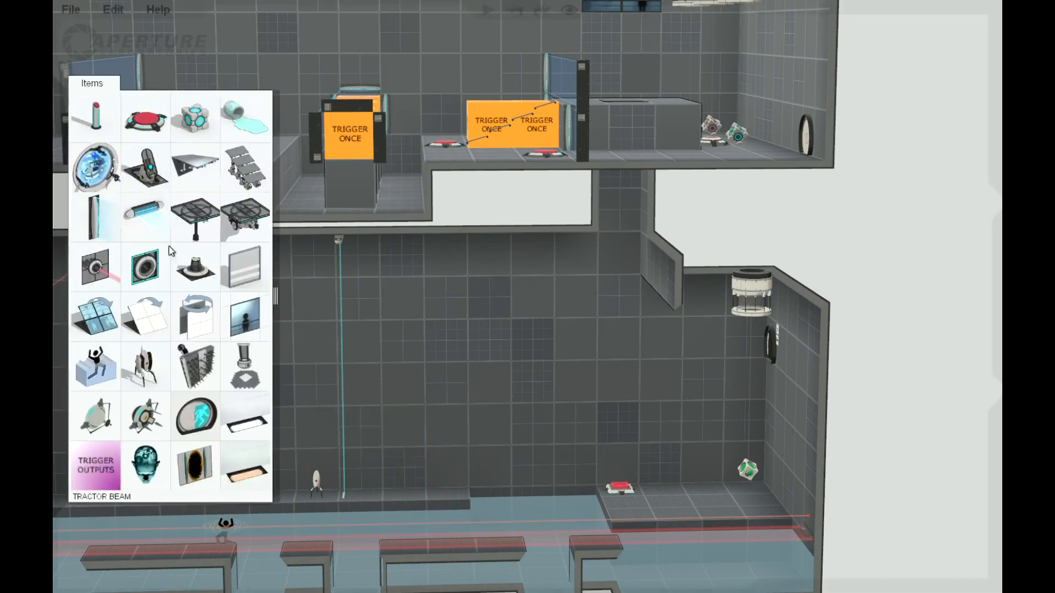
pyautogui.moveTo(156, 268); pyautogui.dragTo(399, 425)
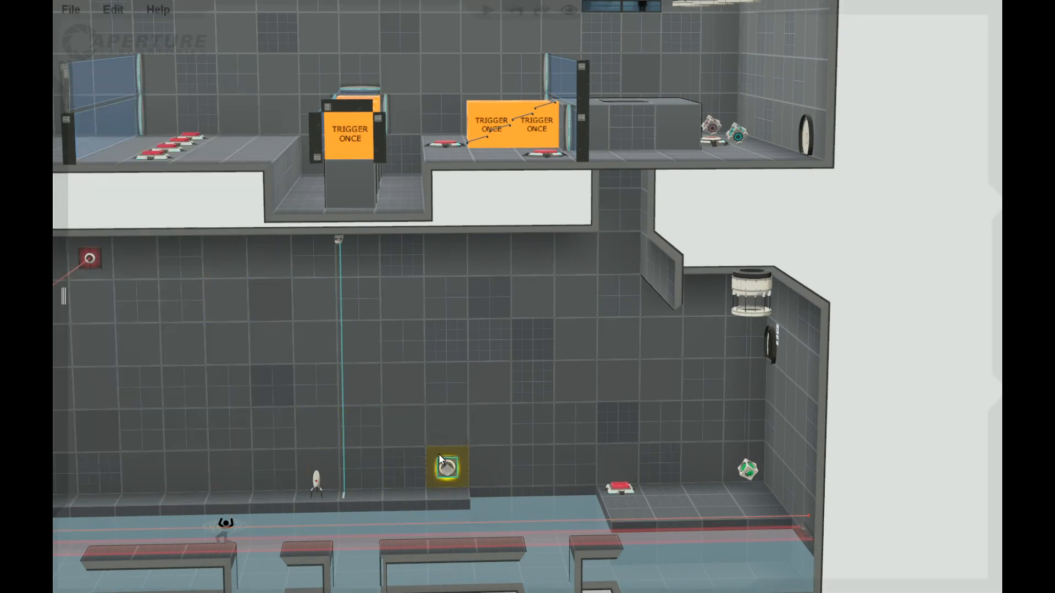
pyautogui.click(95, 257)
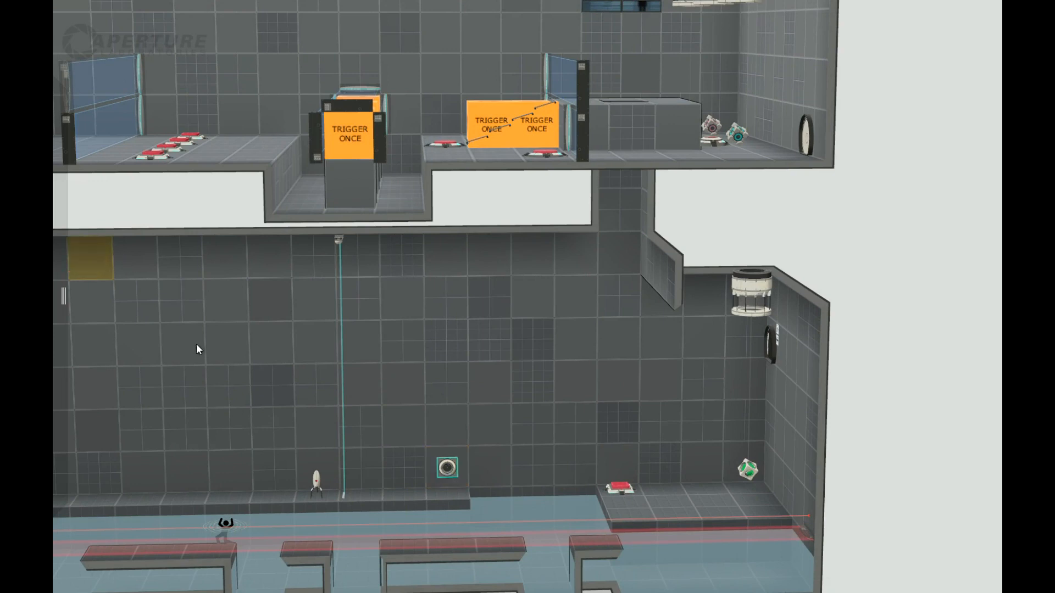
# Paste three more laser catchers at even intervals along the wall just above the ledge.
pyautogui.moveTo(853, 409); pyautogui.dragTo(440, 455)
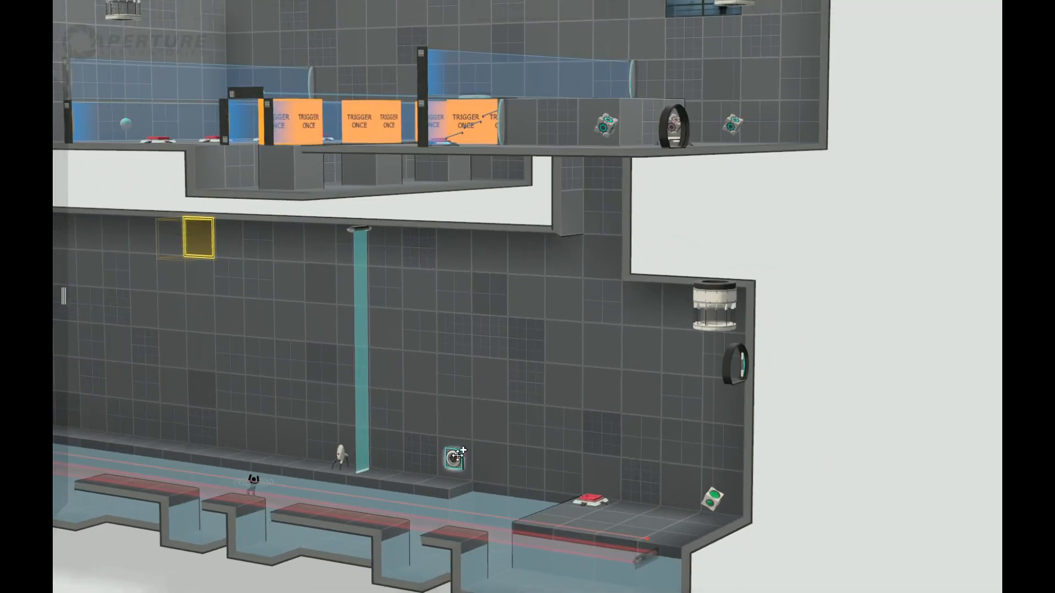
pyautogui.hotkey('ctrl', 'v')
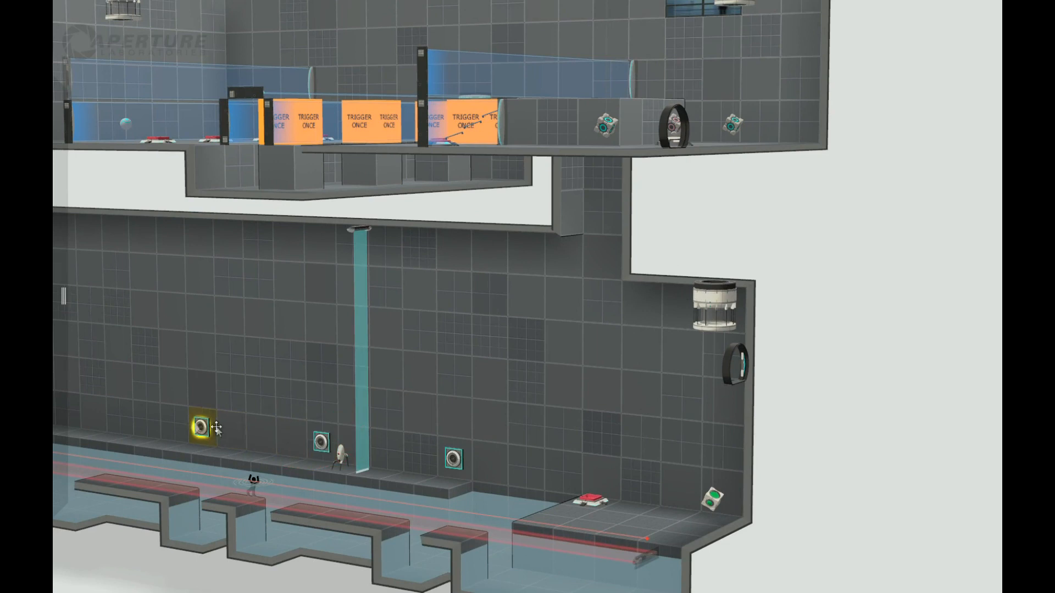
pyautogui.moveTo(804, 383); pyautogui.dragTo(830, 399)
# Place a fizzler on the ledge behind the turret, crossing the goo toward the lettering wall, and set its hazard type to Laserfield.
pyautogui.moveTo(62, 297)
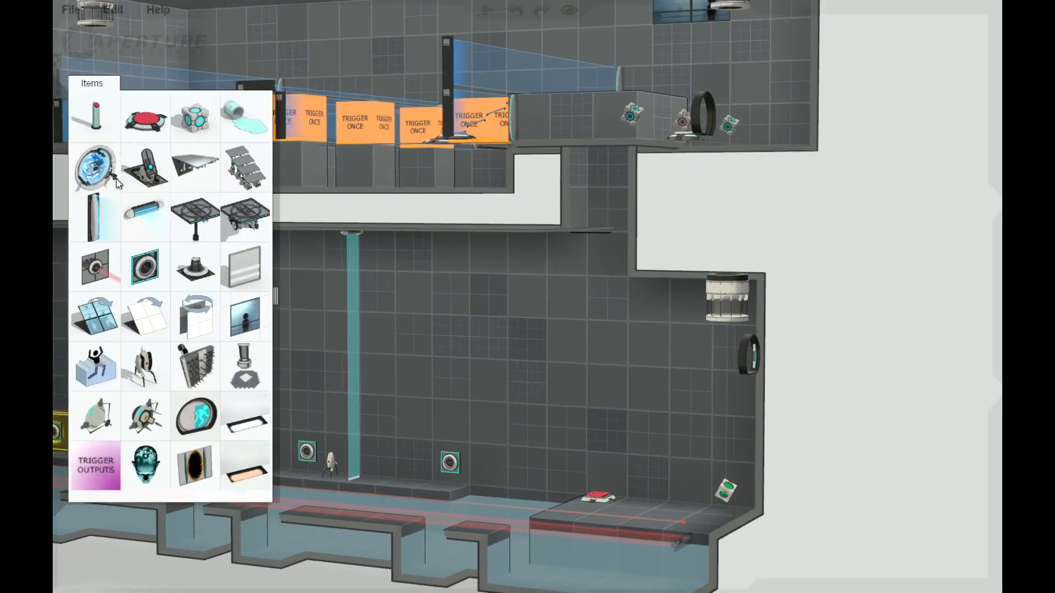
pyautogui.moveTo(116, 183); pyautogui.dragTo(268, 465)
pyautogui.rightClick(274, 450)
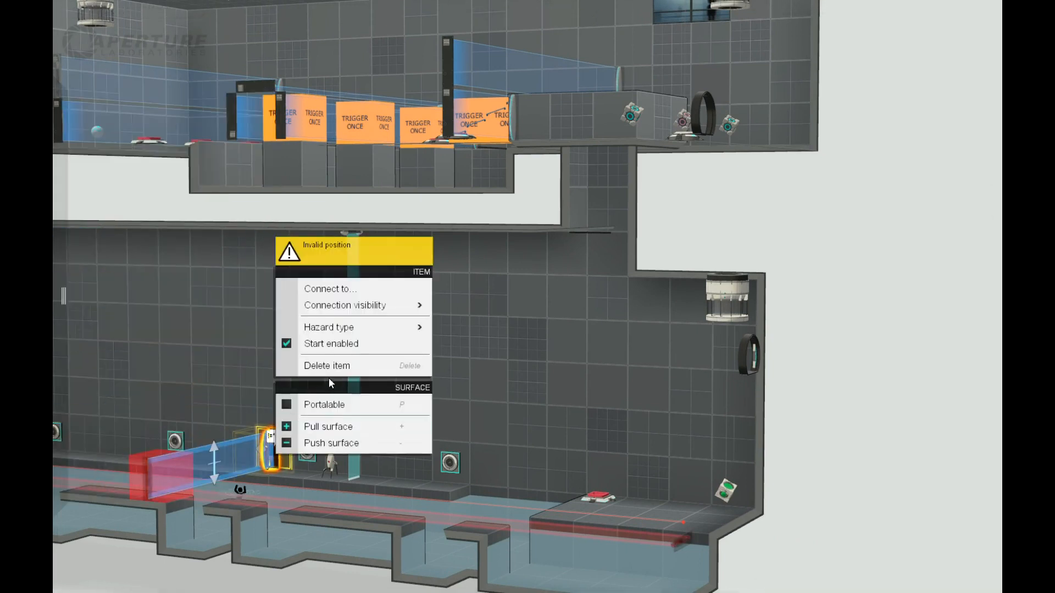
pyautogui.moveTo(353, 328)
pyautogui.click(465, 350)
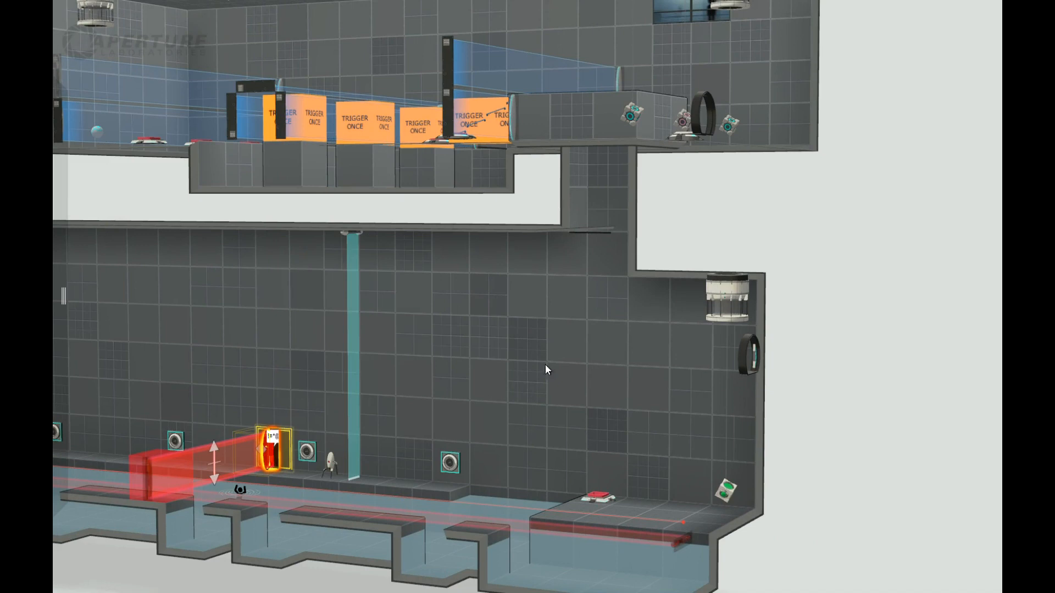
# Push out the wall tile at the crossing laserfield's opposite end to form an alcove below the lettering.
pyautogui.moveTo(770, 405); pyautogui.dragTo(829, 470, button='right')
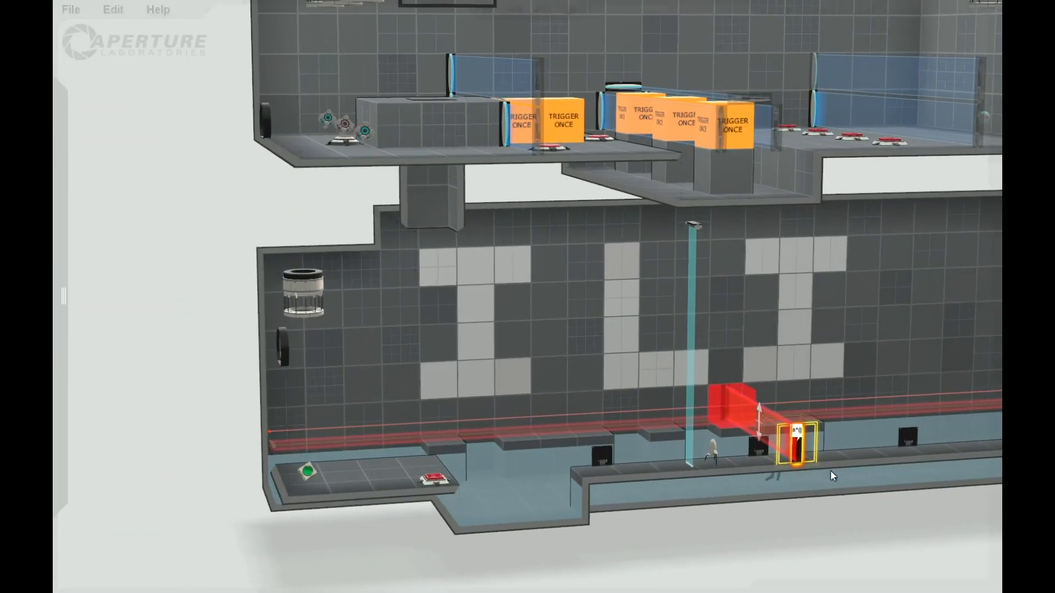
pyautogui.click(722, 391)
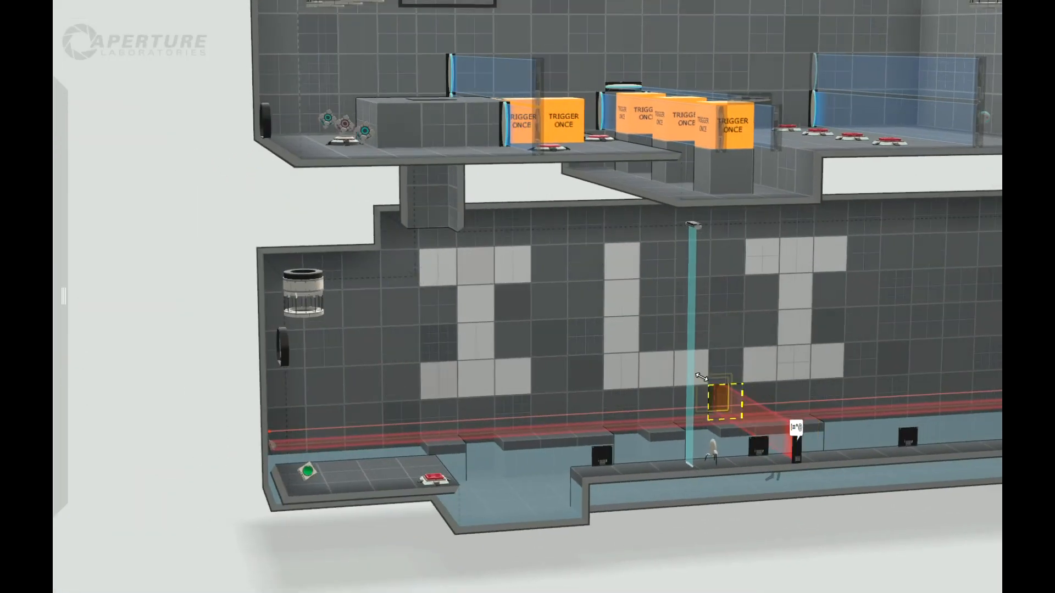
pyautogui.moveTo(135, 473); pyautogui.dragTo(478, 418, button='right')
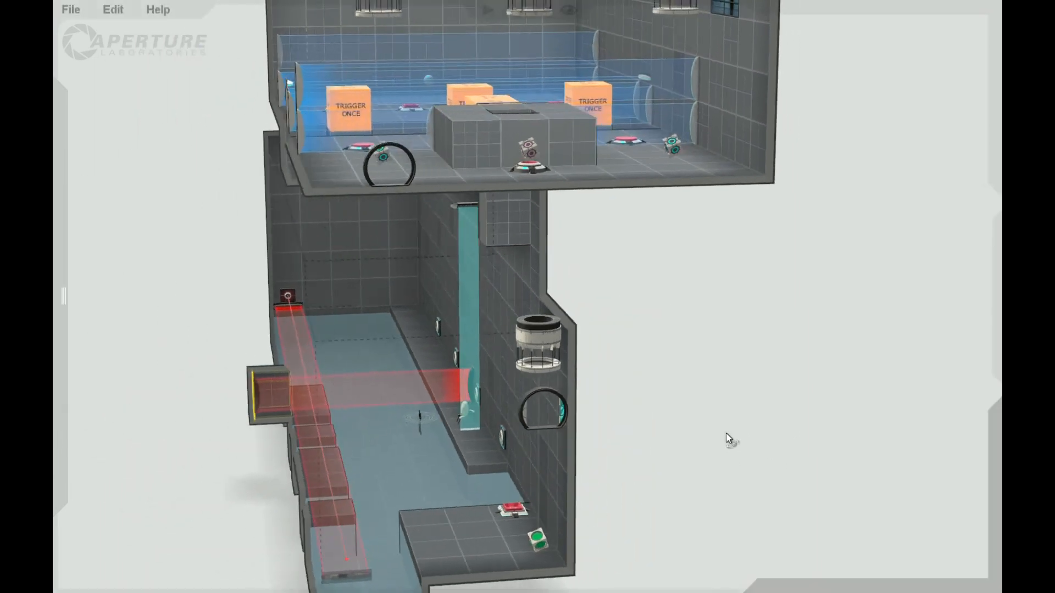
pyautogui.moveTo(726, 433); pyautogui.dragTo(847, 394)
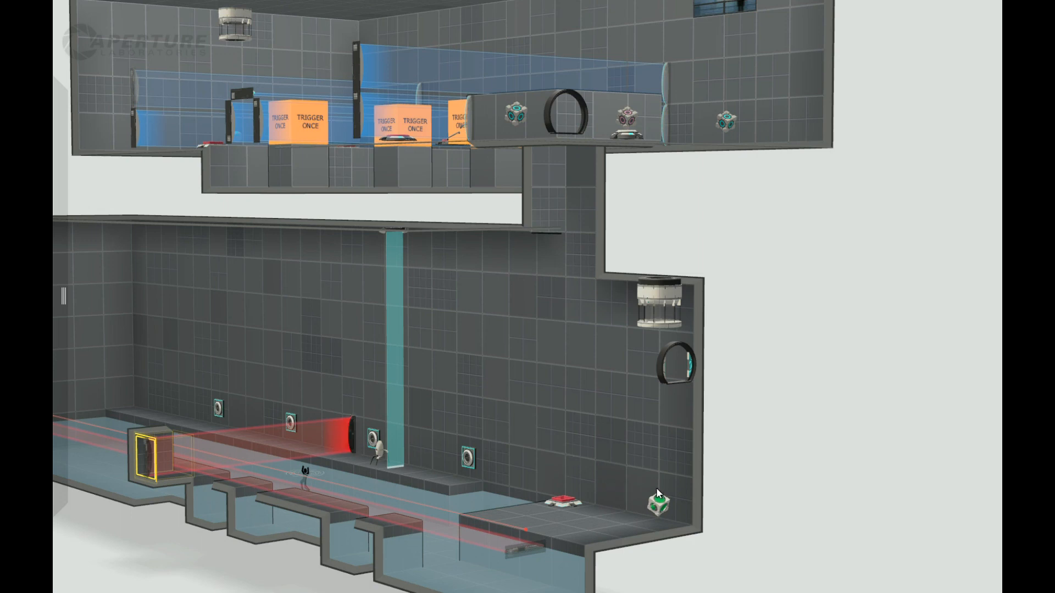
pyautogui.moveTo(715, 493); pyautogui.dragTo(752, 489)
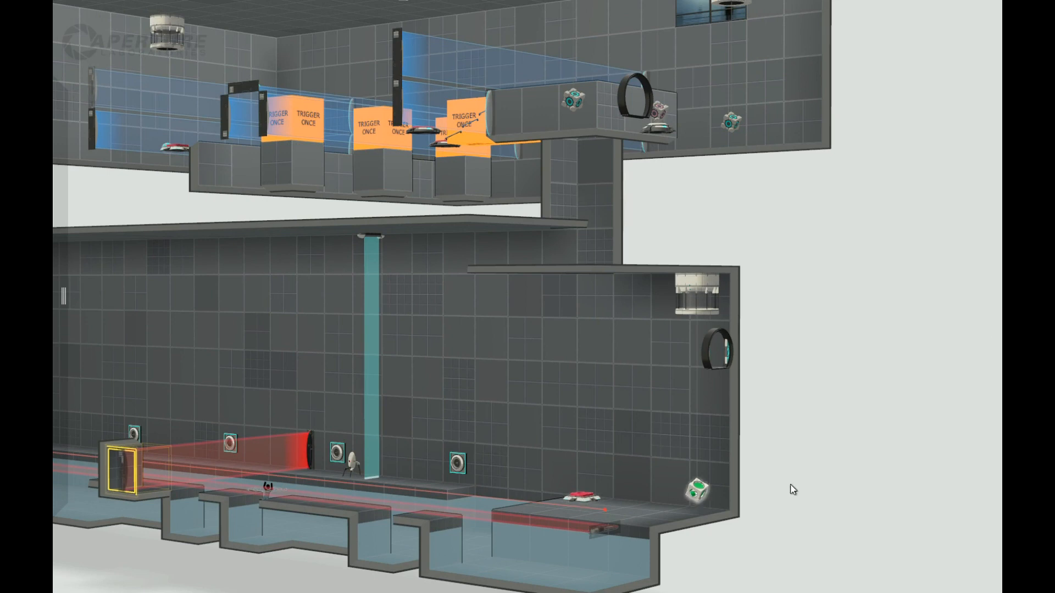
pyautogui.moveTo(831, 450); pyautogui.dragTo(816, 476)
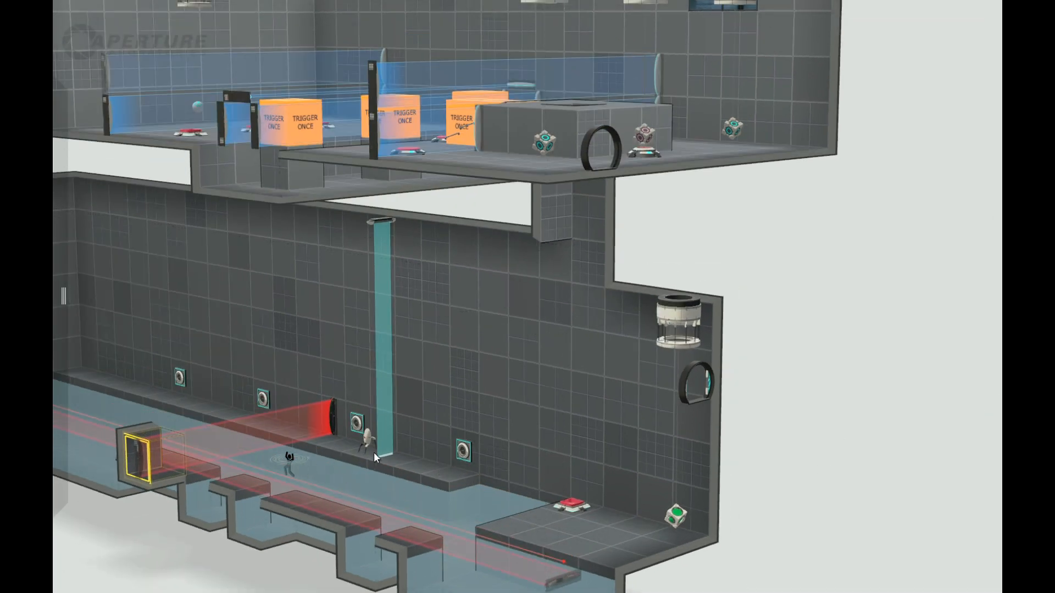
pyautogui.moveTo(762, 456); pyautogui.dragTo(834, 426)
pyautogui.moveTo(836, 454); pyautogui.dragTo(906, 413, button='middle')
pyautogui.moveTo(420, 544); pyautogui.dragTo(281, 580)
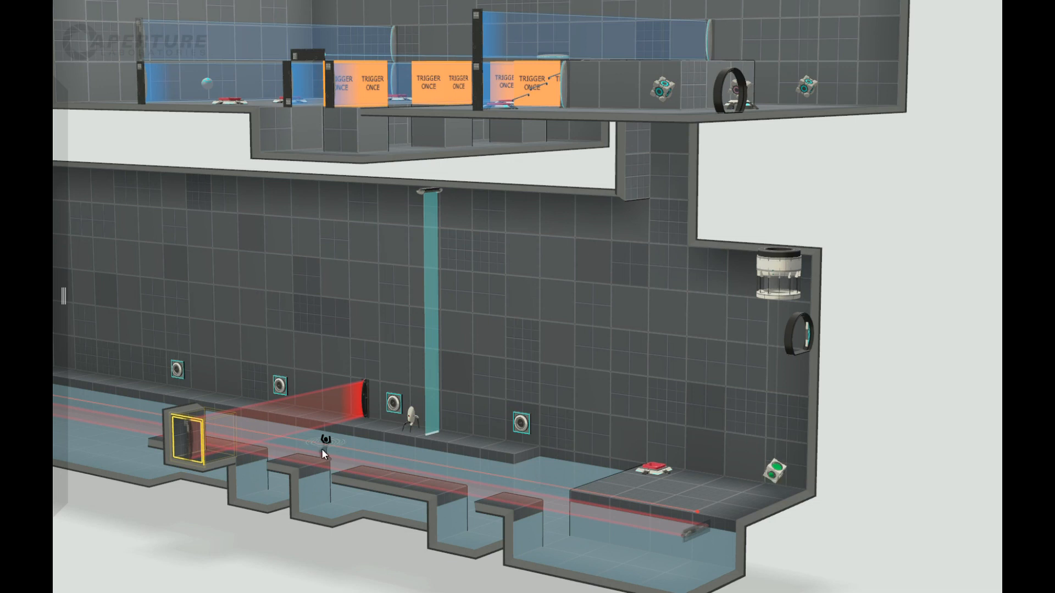
# Raise a four-by-four-tile platform out of the goo at the far end of the lower room, level with the ledge.
pyautogui.moveTo(219, 540); pyautogui.dragTo(668, 528)
pyautogui.moveTo(314, 505); pyautogui.dragTo(263, 509, button='middle')
pyautogui.click(216, 387)
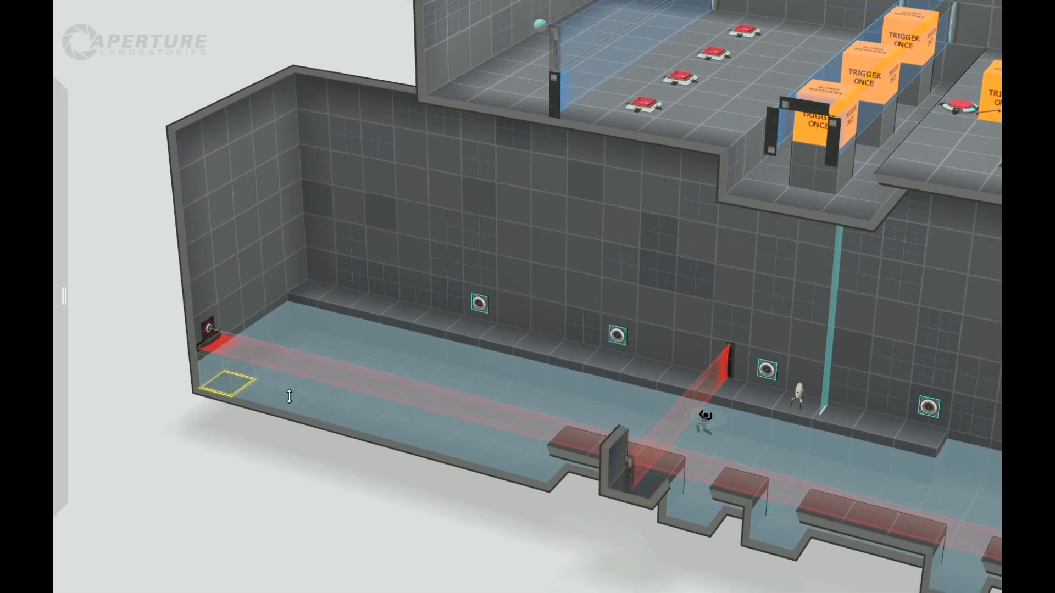
pyautogui.moveTo(309, 408); pyautogui.dragTo(324, 410)
pyautogui.click(308, 336)
pyautogui.keyDown('shift'); pyautogui.click(325, 414); pyautogui.keyUp('shift')
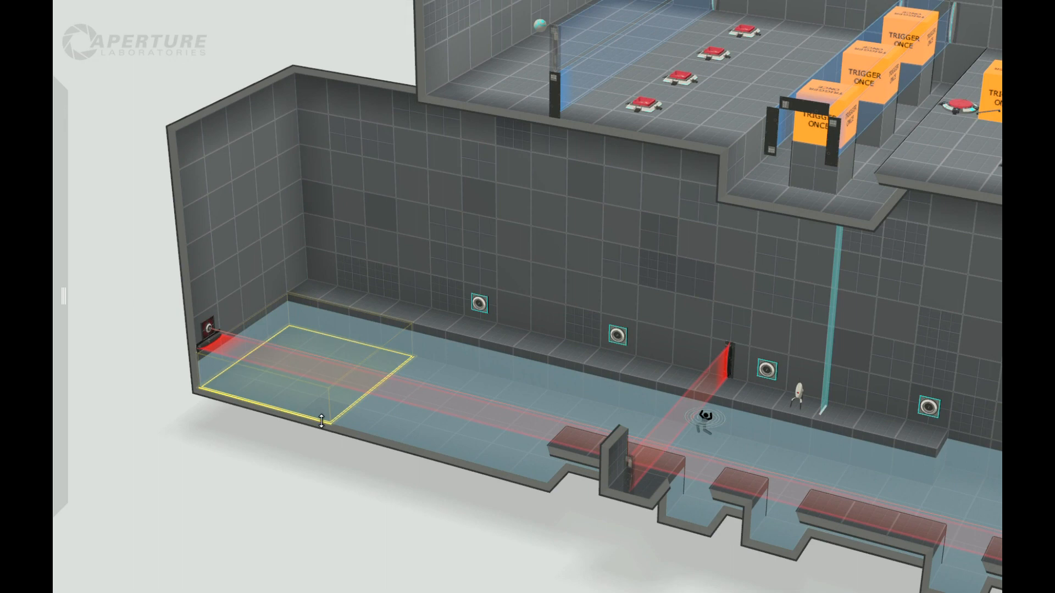
pyautogui.press('-')
pyautogui.moveTo(272, 448); pyautogui.dragTo(321, 562, button='right')
pyautogui.moveTo(222, 502); pyautogui.dragTo(295, 501, button='right')
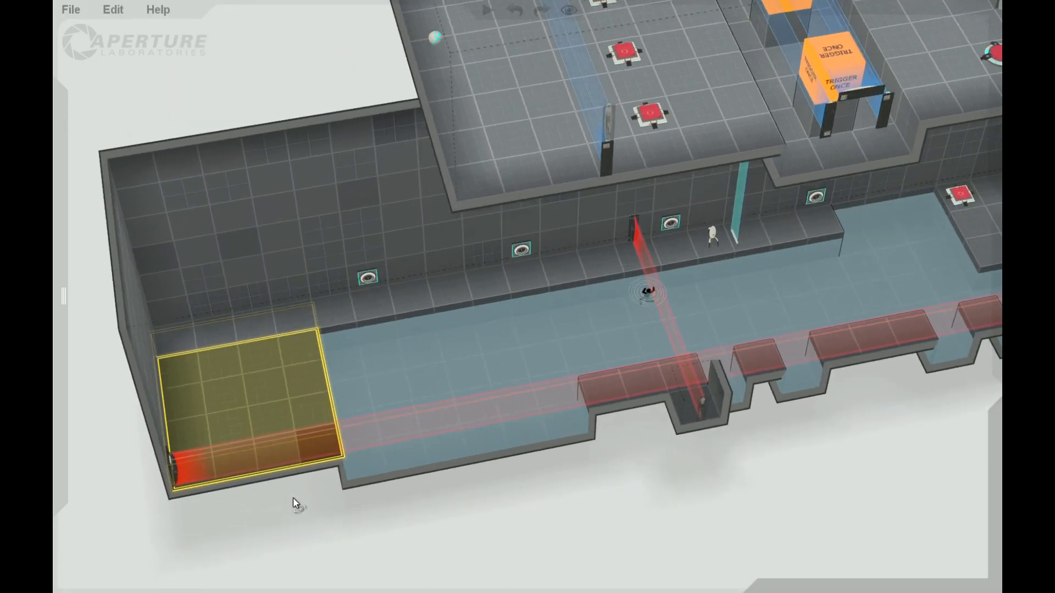
# Sink one inner tile of the raised platform to form a deep vertical shaft.
pyautogui.click(238, 363)
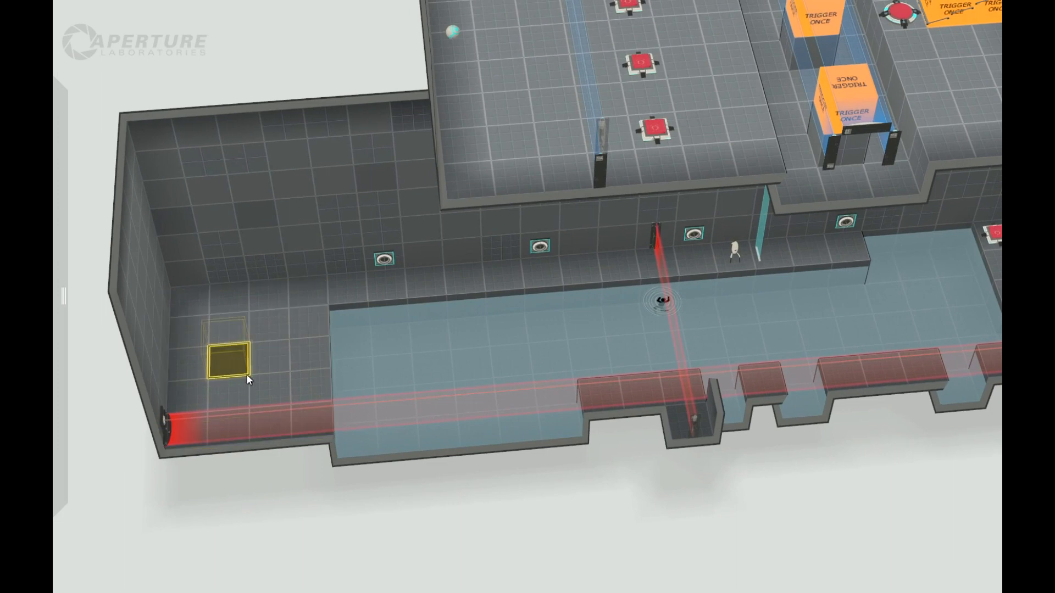
pyautogui.click(268, 356)
pyautogui.moveTo(268, 356); pyautogui.dragTo(275, 587)
pyautogui.moveTo(449, 534); pyautogui.dragTo(352, 354, button='right')
# Place two more laser catchers on the long wall beside the raised platform.
pyautogui.moveTo(54, 158)
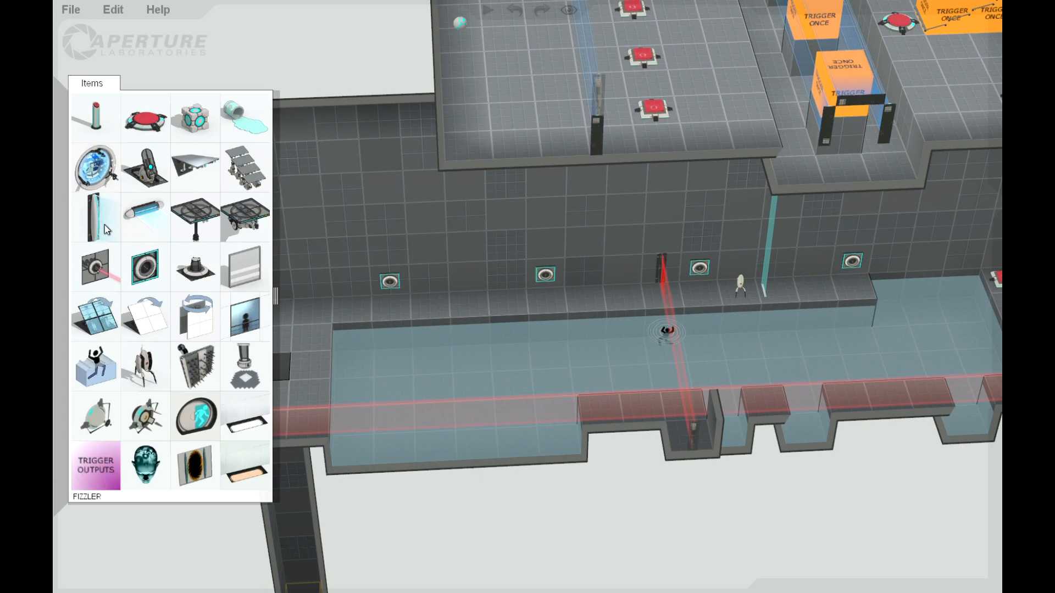
pyautogui.moveTo(144, 273); pyautogui.dragTo(195, 287)
pyautogui.moveTo(54, 283)
pyautogui.moveTo(117, 292); pyautogui.dragTo(311, 286)
# Raise a four-tile block out of the goo between the platform and the stepping blocks, leaving a one-tile gap on each side.
pyautogui.moveTo(544, 525); pyautogui.dragTo(516, 465, button='middle')
pyautogui.moveTo(515, 445); pyautogui.dragTo(433, 412)
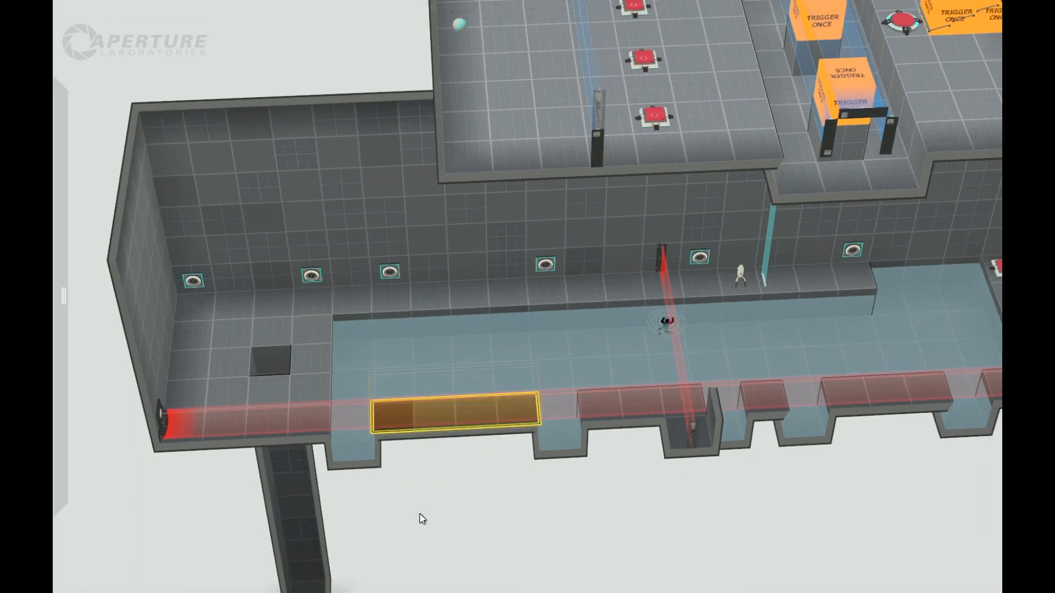
pyautogui.moveTo(420, 515); pyautogui.dragTo(349, 452, button='middle')
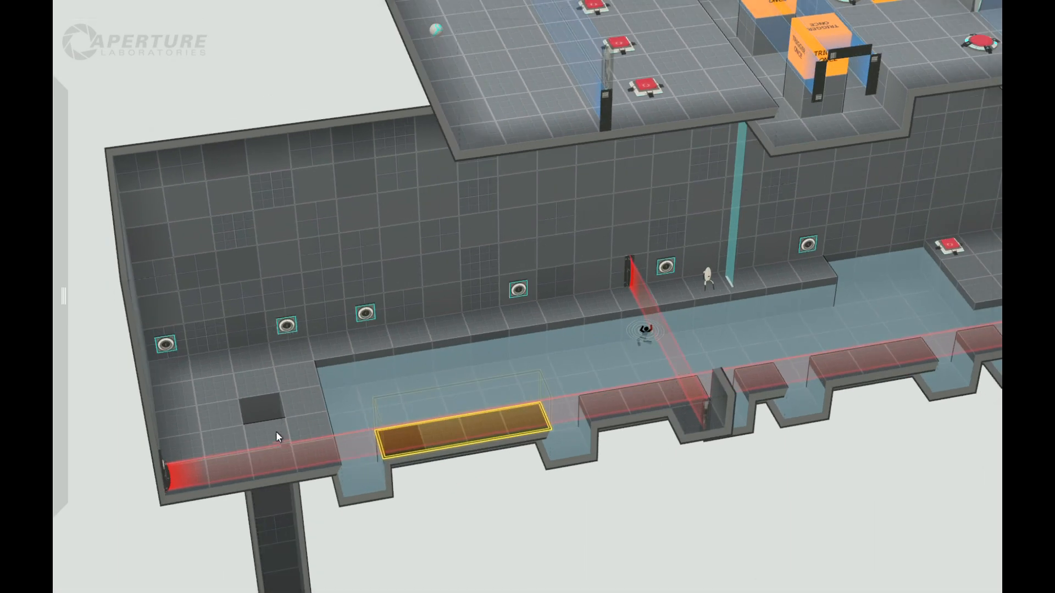
# Place a cube with its dropper overhead on the raised platform, next to the end wall.
pyautogui.moveTo(455, 530); pyautogui.dragTo(396, 513, button='middle')
pyautogui.moveTo(59, 377)
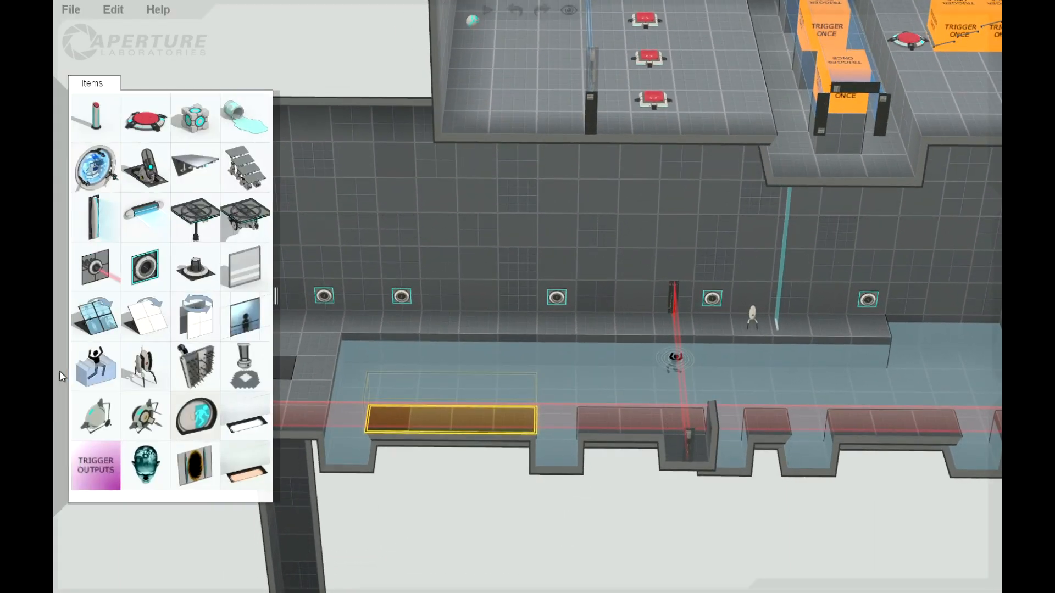
pyautogui.moveTo(194, 118); pyautogui.dragTo(183, 374)
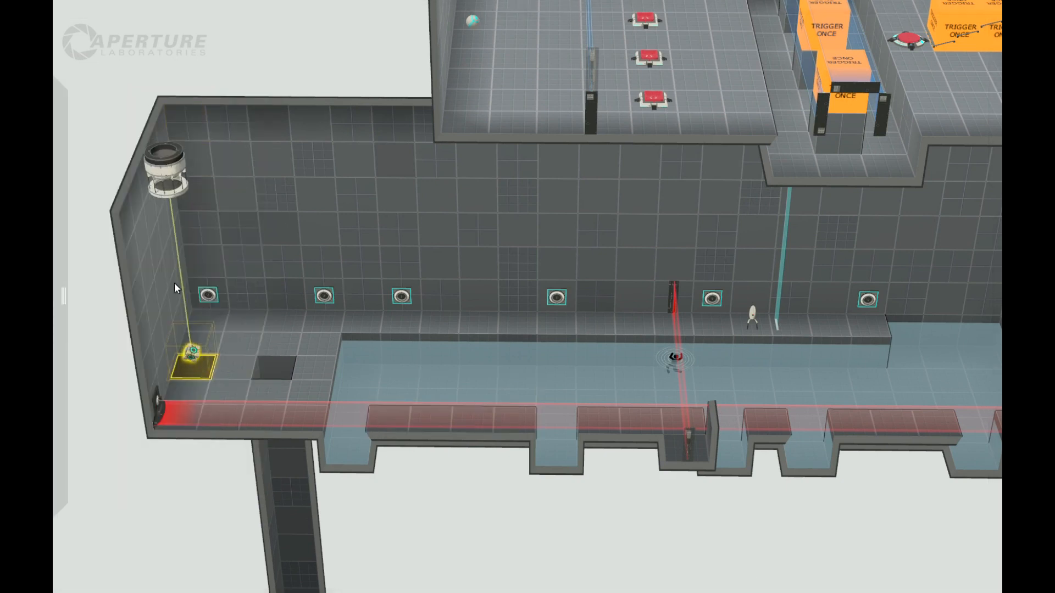
pyautogui.moveTo(479, 502); pyautogui.dragTo(710, 410, button='middle')
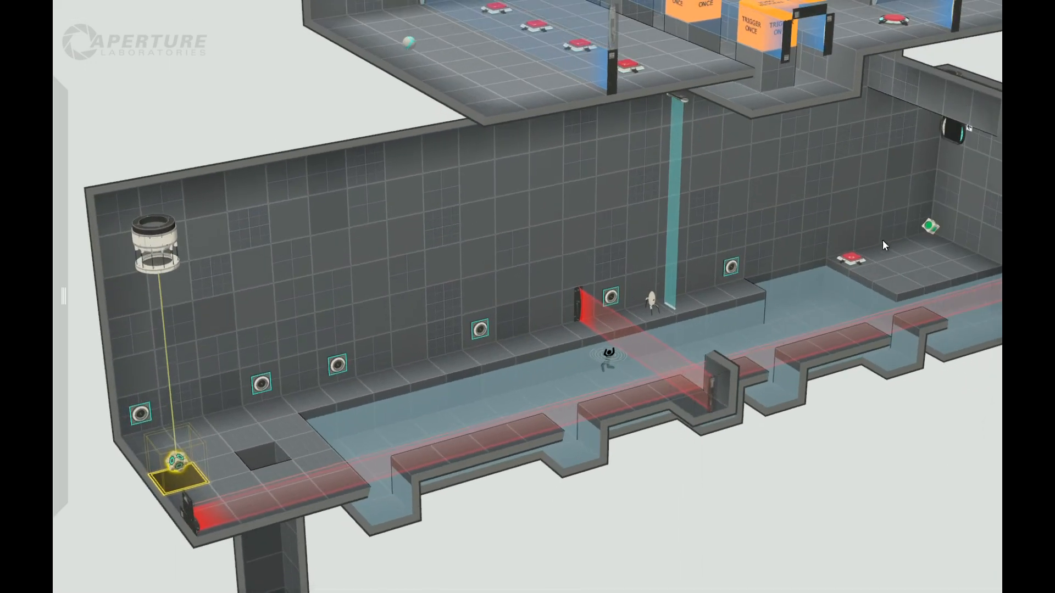
pyautogui.moveTo(679, 471); pyautogui.dragTo(549, 486, button='right')
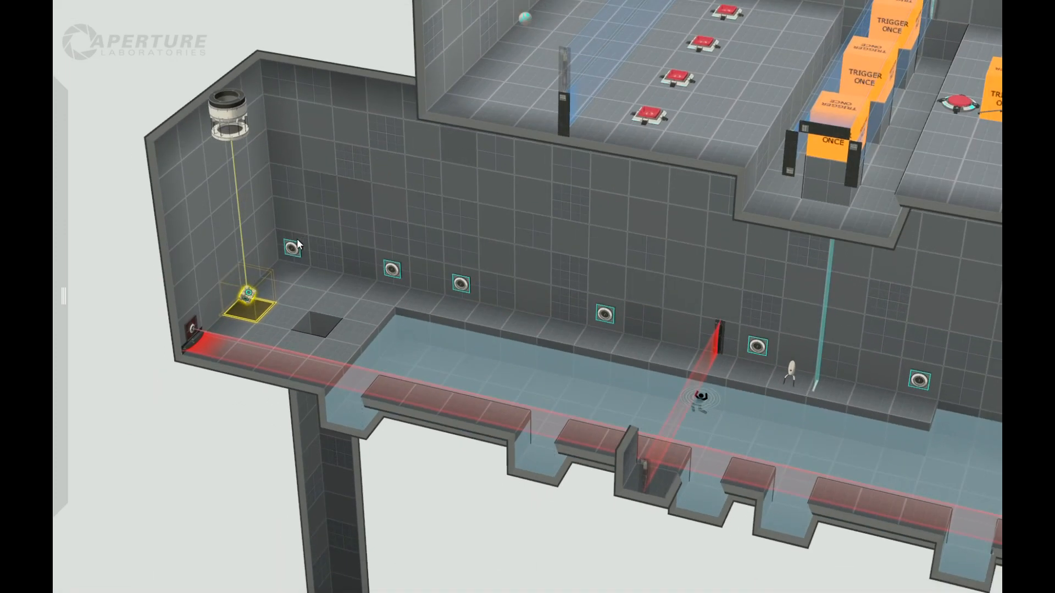
# Place a fizzler across the shaft's mouth in the raised platform and set its hazard type to laserfield.
pyautogui.moveTo(428, 481); pyautogui.dragTo(490, 550, button='right')
pyautogui.moveTo(54, 225)
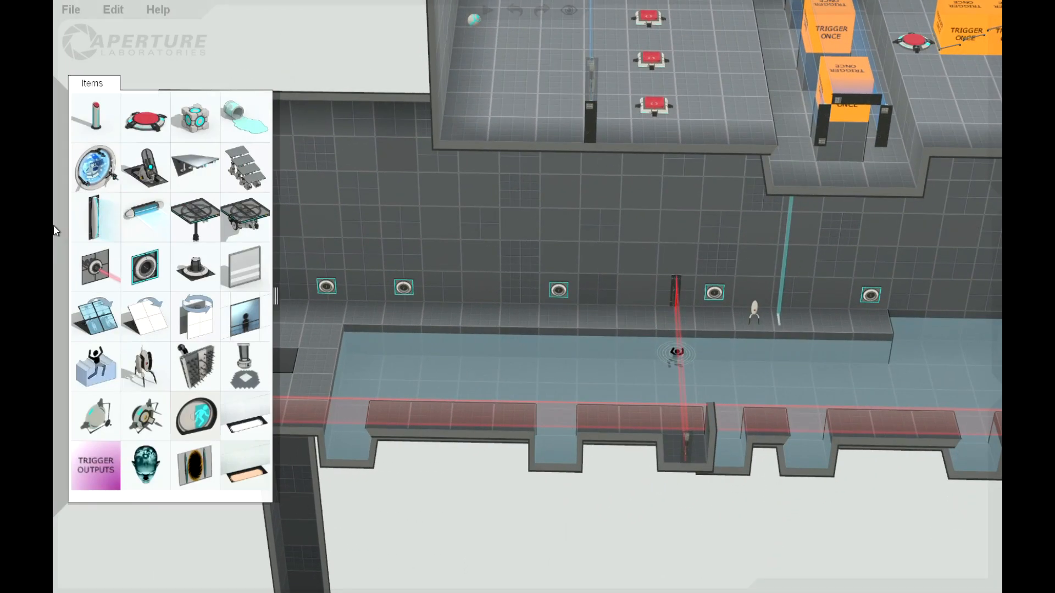
pyautogui.moveTo(90, 248); pyautogui.dragTo(278, 353)
pyautogui.moveTo(161, 469); pyautogui.dragTo(250, 397, button='middle')
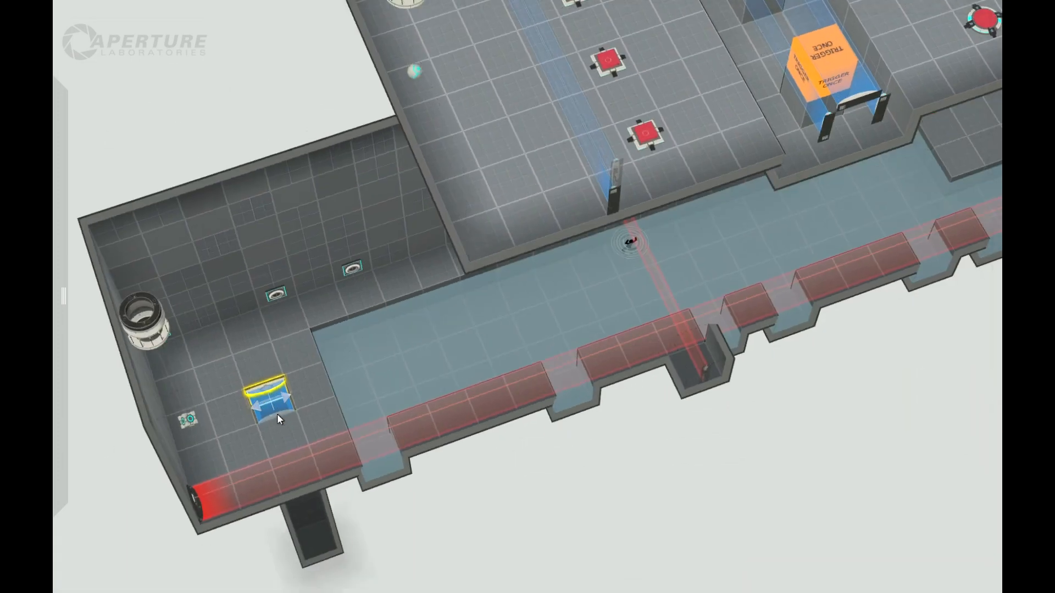
pyautogui.rightClick(271, 389)
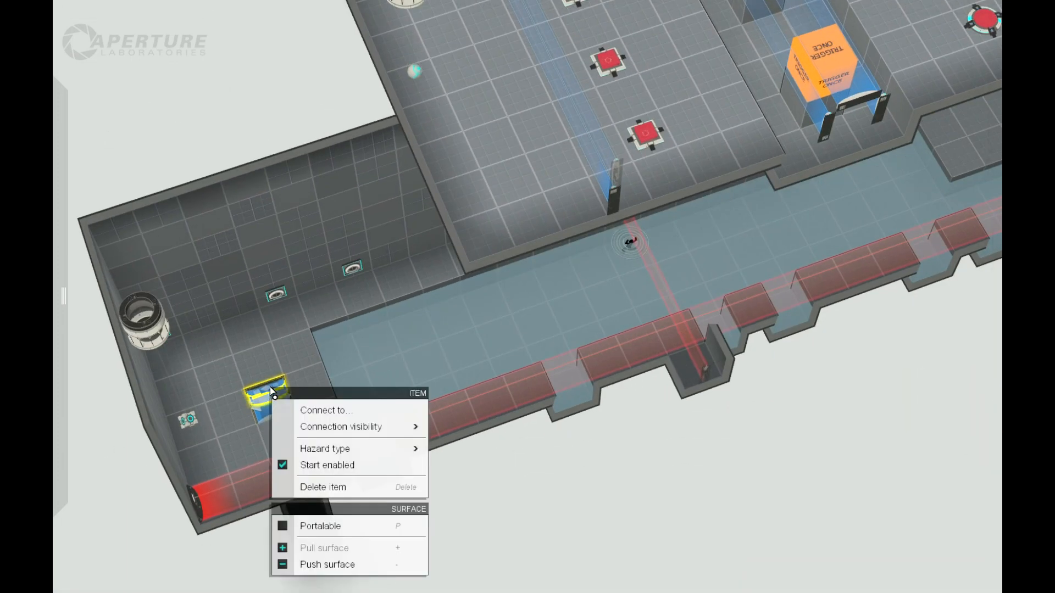
pyautogui.click(367, 427)
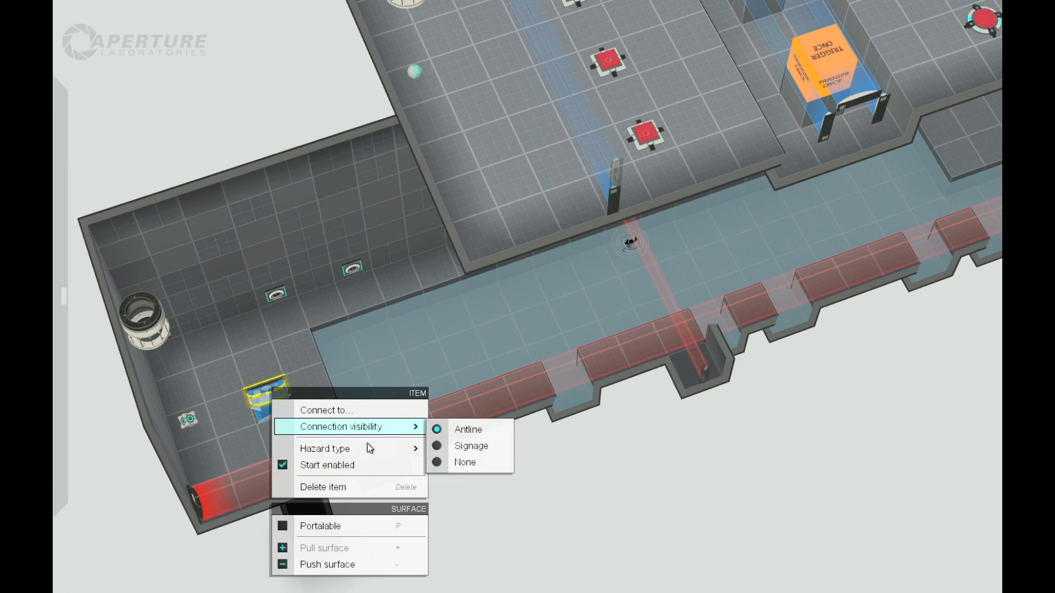
pyautogui.moveTo(367, 444)
pyautogui.click(439, 466)
# Add a fizzler inside the shaft, directly below the laserfield at its mouth.
pyautogui.moveTo(471, 542); pyautogui.dragTo(396, 297, button='middle')
pyautogui.moveTo(373, 559); pyautogui.dragTo(319, 407, button='middle')
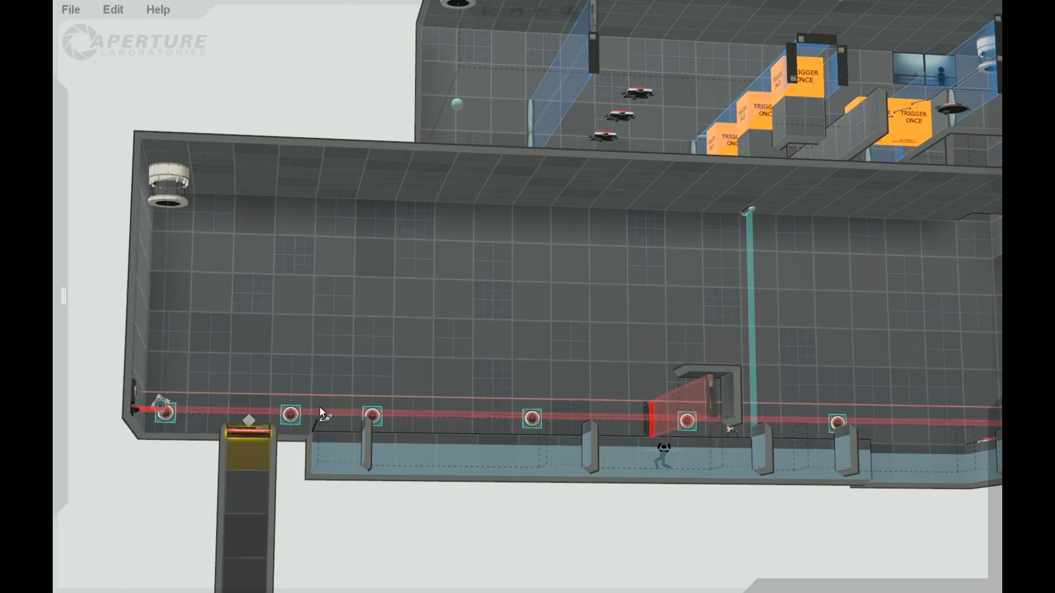
pyautogui.moveTo(111, 253); pyautogui.dragTo(249, 442)
pyautogui.moveTo(291, 517); pyautogui.dragTo(328, 547, button='middle')
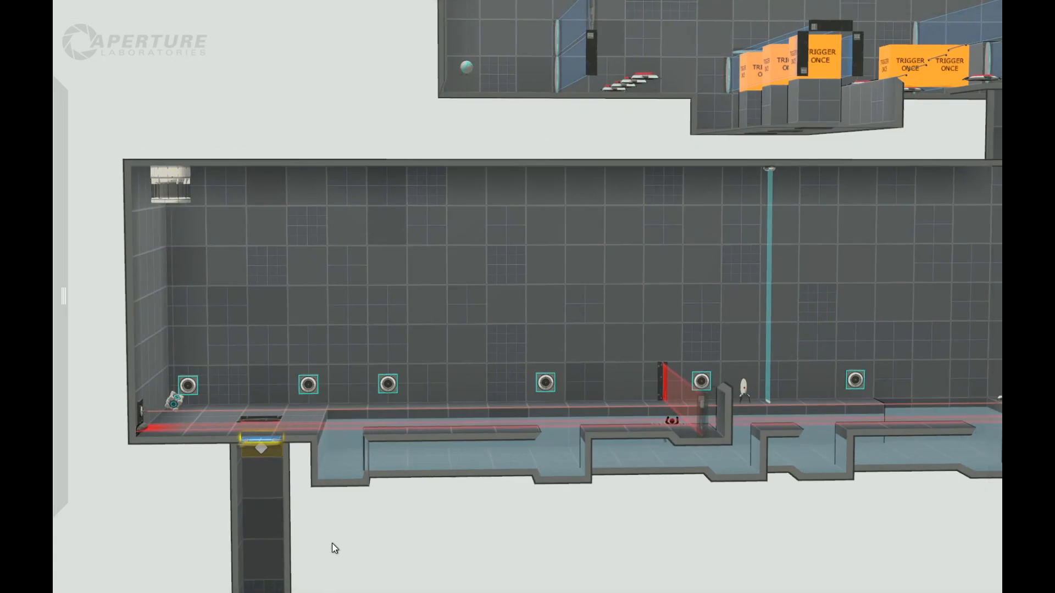
# Examine the full depth of the shaft and the laserfield and fizzler at its mouth from several sides.
pyautogui.scroll(-4, 332, 542)
pyautogui.scroll(3, 440, 541)
pyautogui.moveTo(456, 504)
pyautogui.mouseDown(button='middle')
pyautogui.moveTo(493, 456)
pyautogui.moveTo(699, 452)
pyautogui.moveTo(566, 484)
pyautogui.moveTo(507, 513)
pyautogui.moveTo(471, 572)
pyautogui.moveTo(474, 461)
pyautogui.moveTo(442, 502)
pyautogui.mouseUp(button='middle')
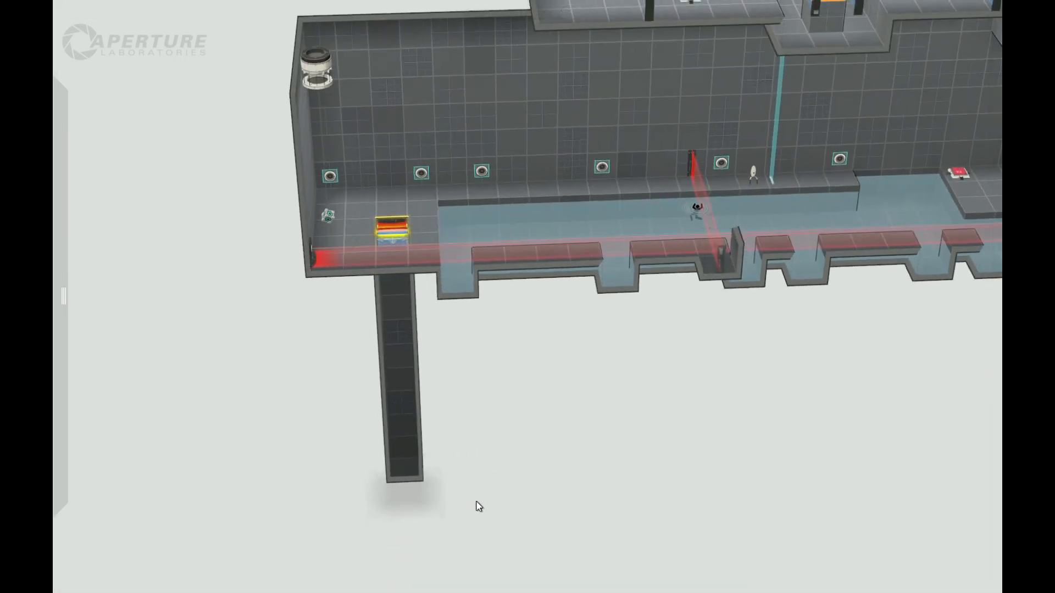
pyautogui.moveTo(384, 513); pyautogui.dragTo(579, 345, button='middle')
pyautogui.scroll(-3, 682, 346)
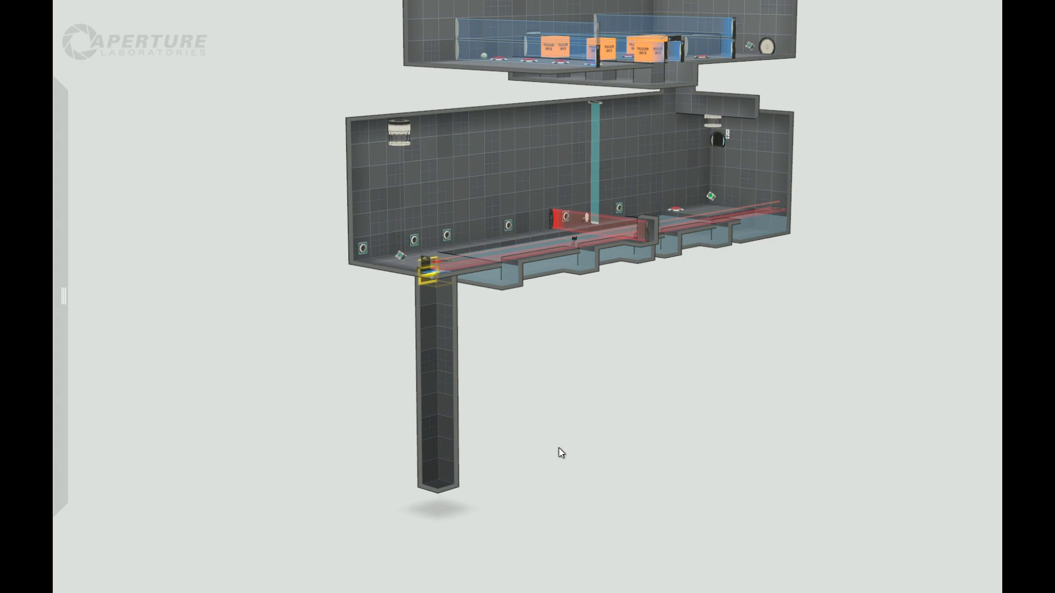
pyautogui.moveTo(559, 447); pyautogui.dragTo(631, 450, button='middle')
pyautogui.scroll(3, 492, 454)
pyautogui.scroll(-2, 489, 459)
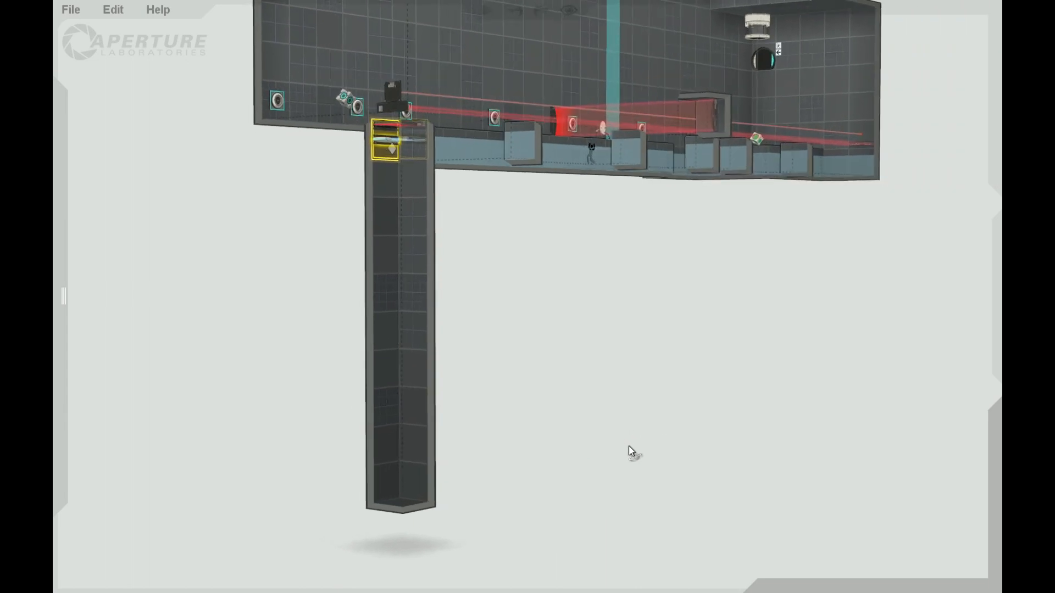
pyautogui.moveTo(627, 460); pyautogui.dragTo(532, 434, button='middle')
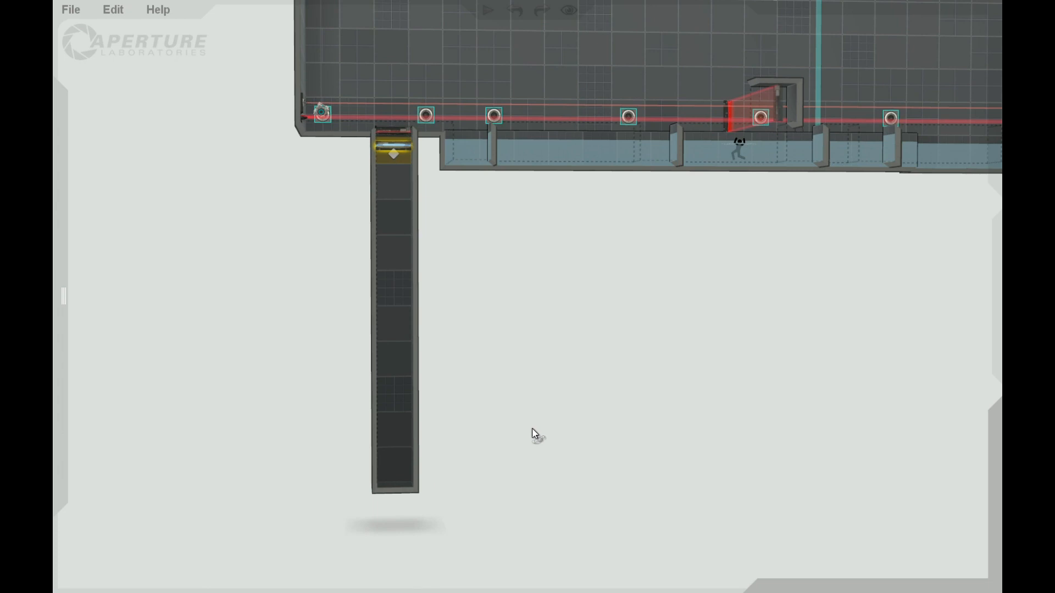
pyautogui.moveTo(532, 428); pyautogui.dragTo(532, 430, button='middle')
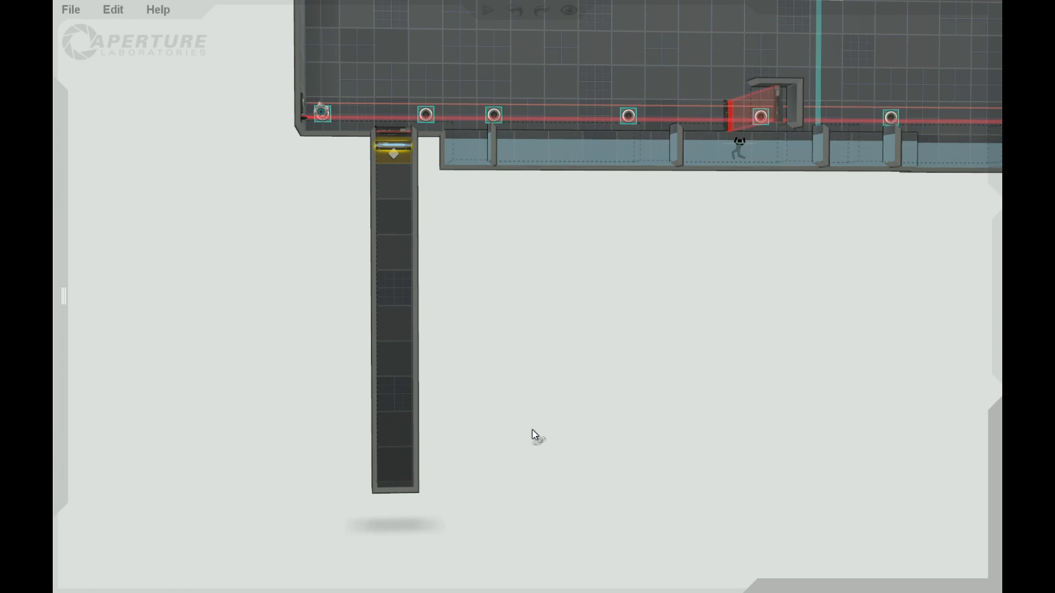
pyautogui.moveTo(532, 431); pyautogui.dragTo(647, 448, button='middle')
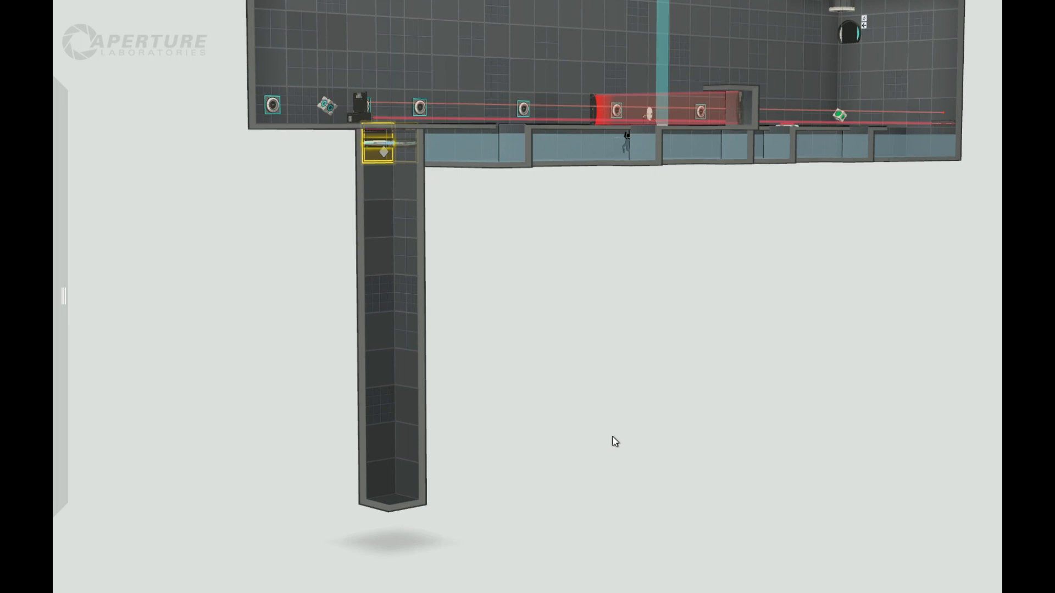
pyautogui.moveTo(615, 415); pyautogui.dragTo(539, 435, button='middle')
pyautogui.moveTo(539, 435); pyautogui.dragTo(577, 447, button='right')
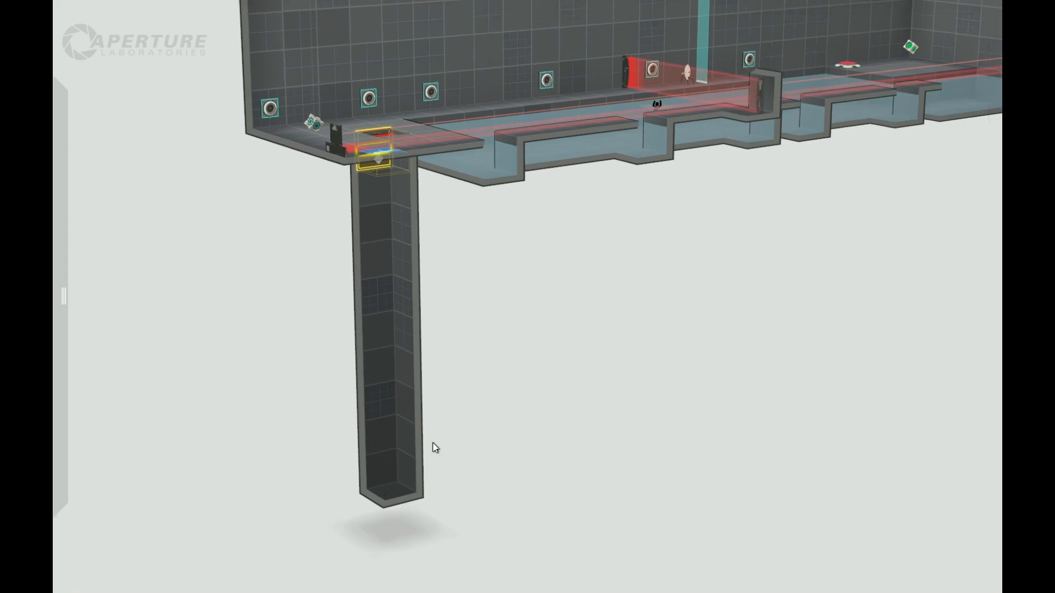
pyautogui.moveTo(654, 455); pyautogui.dragTo(636, 324, button='right')
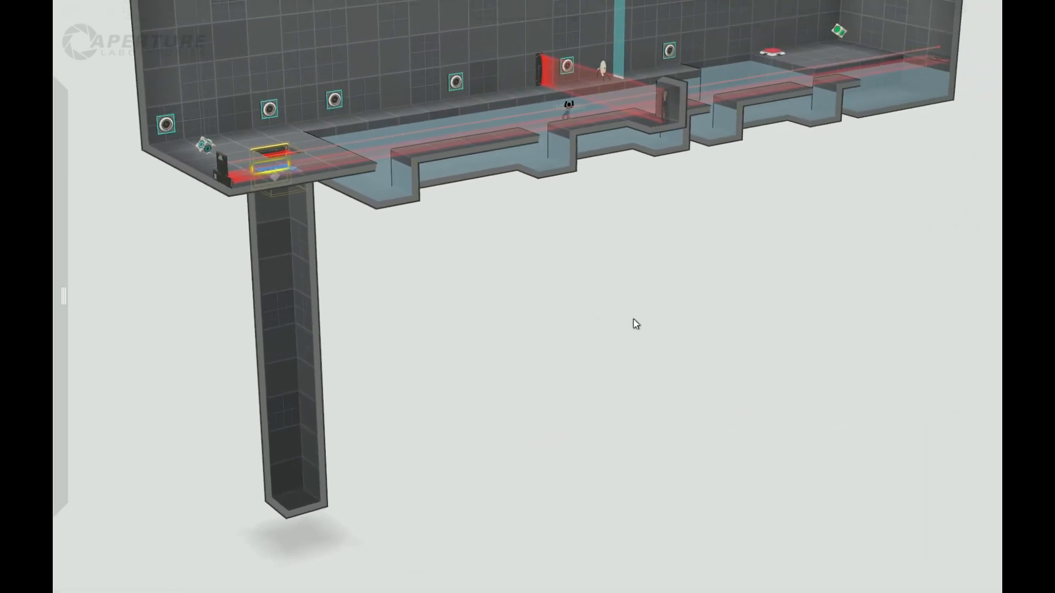
# Review the whole goo-filled lower room, including its laser catchers, stepping blocks and laserfields, together with the chamber above.
pyautogui.moveTo(735, 258); pyautogui.dragTo(658, 235, button='right')
pyautogui.moveTo(699, 294); pyautogui.dragTo(611, 417, button='middle')
pyautogui.moveTo(481, 448); pyautogui.dragTo(444, 391, button='right')
pyautogui.moveTo(524, 393); pyautogui.dragTo(864, 362, button='right')
pyautogui.moveTo(466, 404); pyautogui.dragTo(297, 423, button='right')
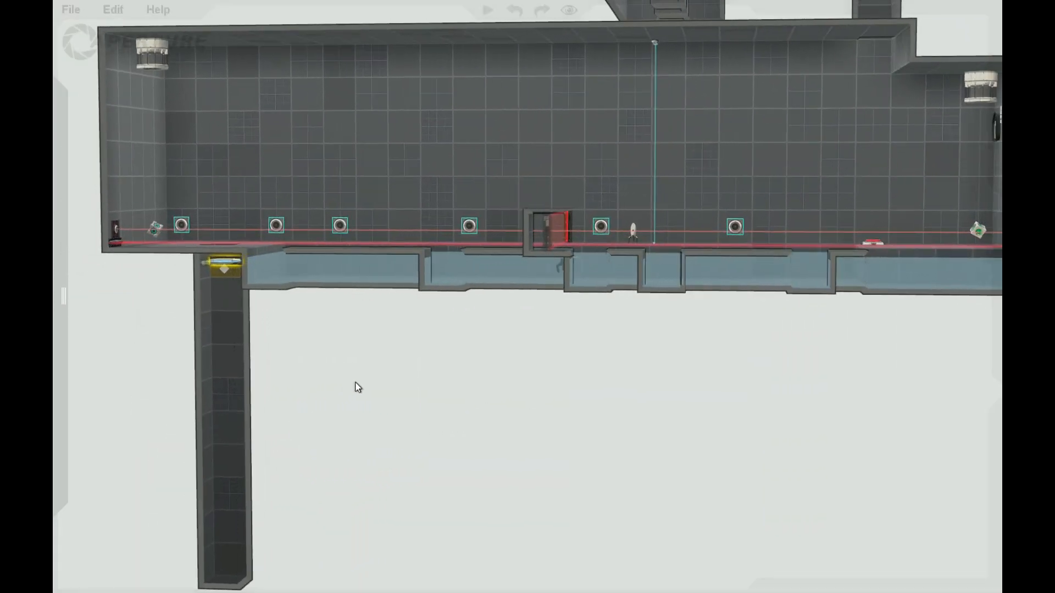
pyautogui.moveTo(358, 386); pyautogui.dragTo(353, 436, button='middle')
pyautogui.moveTo(609, 414); pyautogui.dragTo(489, 441, button='right')
pyautogui.moveTo(676, 426); pyautogui.dragTo(617, 430, button='middle')
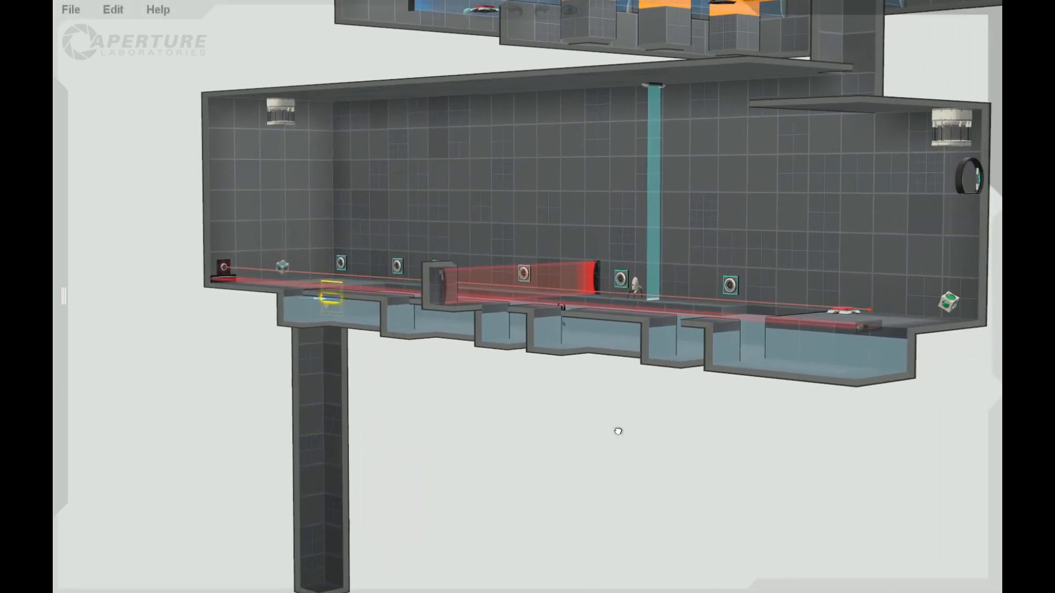
pyautogui.moveTo(730, 436); pyautogui.dragTo(867, 397, button='right')
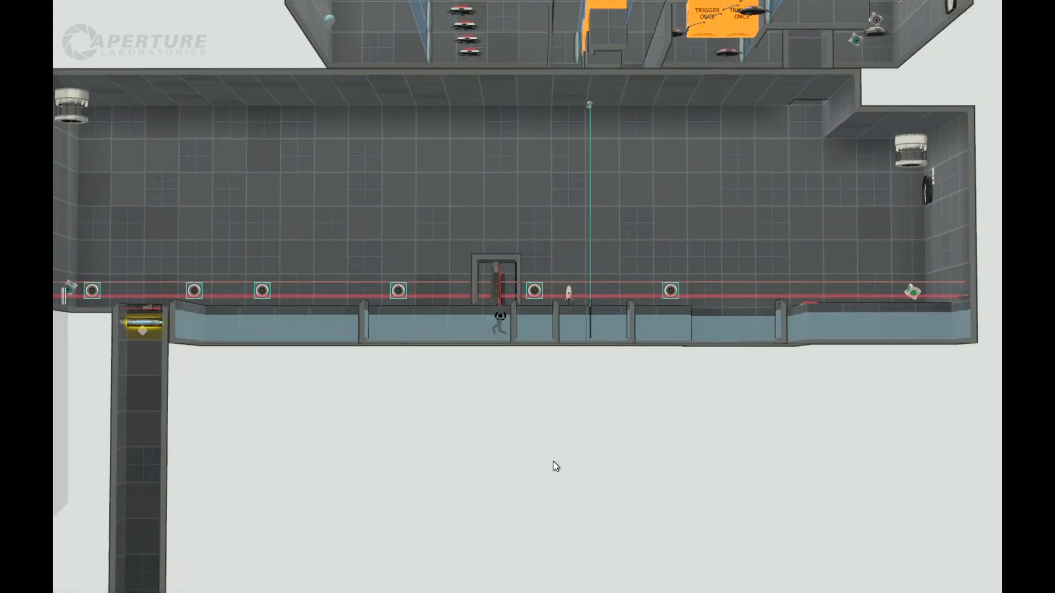
pyautogui.moveTo(346, 410); pyautogui.dragTo(452, 407, button='middle')
pyautogui.moveTo(452, 407); pyautogui.dragTo(370, 426, button='right')
pyautogui.moveTo(855, 458); pyautogui.dragTo(658, 456, button='right')
pyautogui.moveTo(425, 447); pyautogui.dragTo(602, 478, button='right')
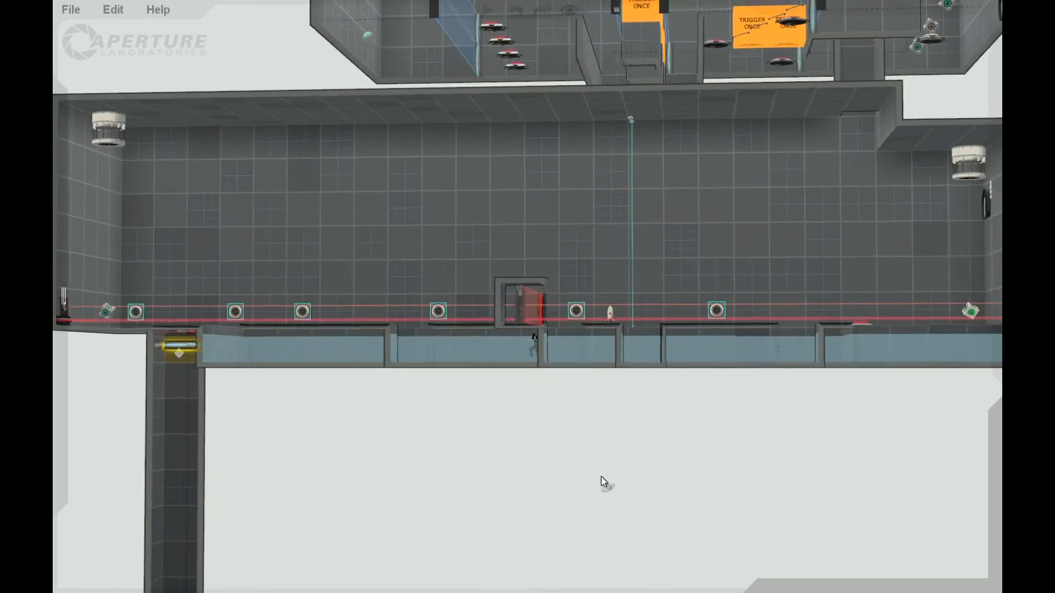
pyautogui.scroll(-5, 601, 476)
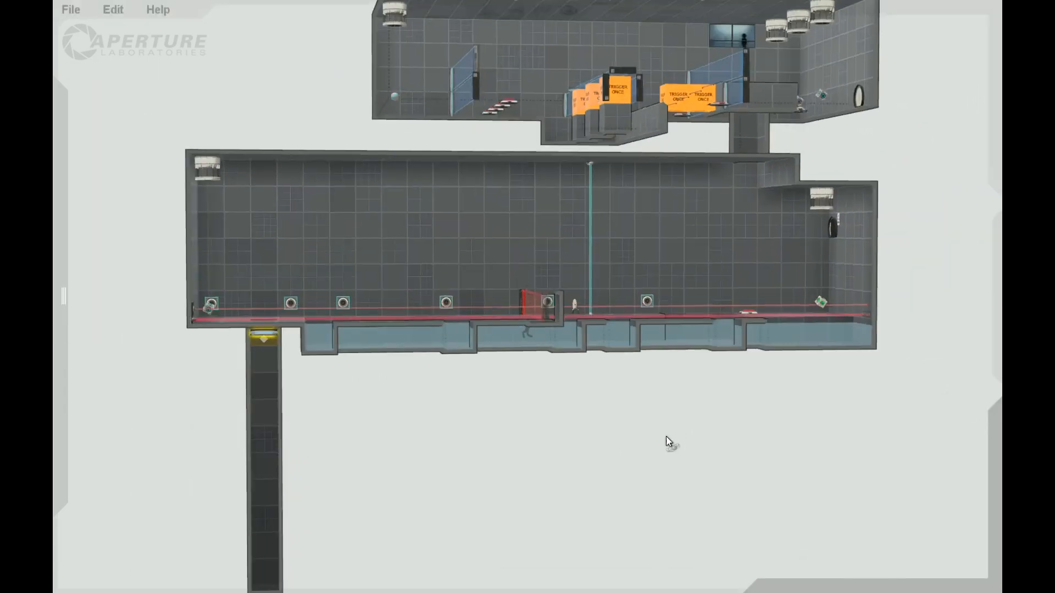
pyautogui.moveTo(666, 436); pyautogui.dragTo(308, 424, button='right')
pyautogui.moveTo(730, 388); pyautogui.dragTo(505, 408, button='right')
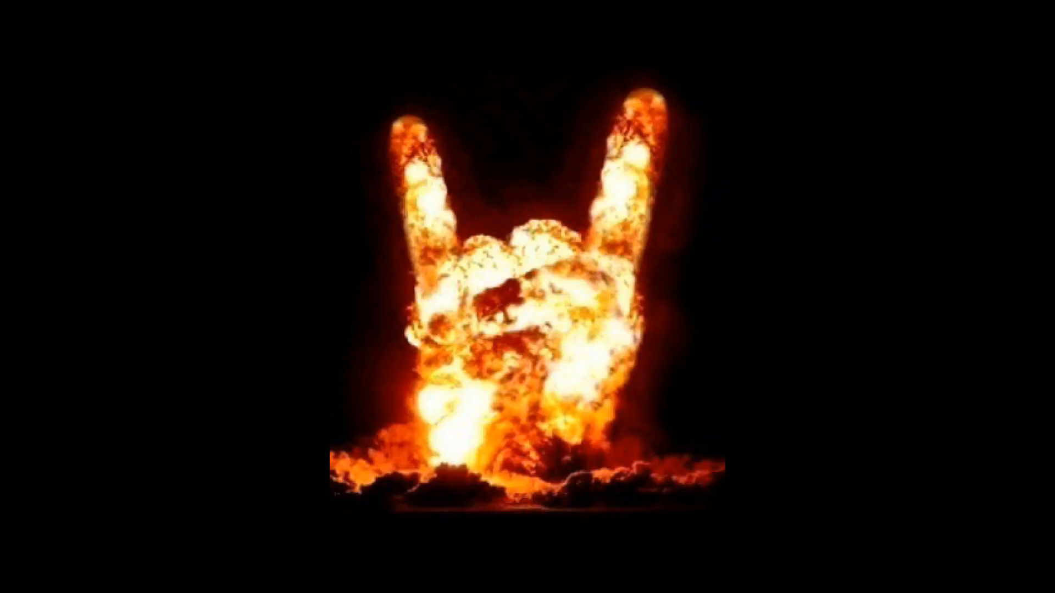